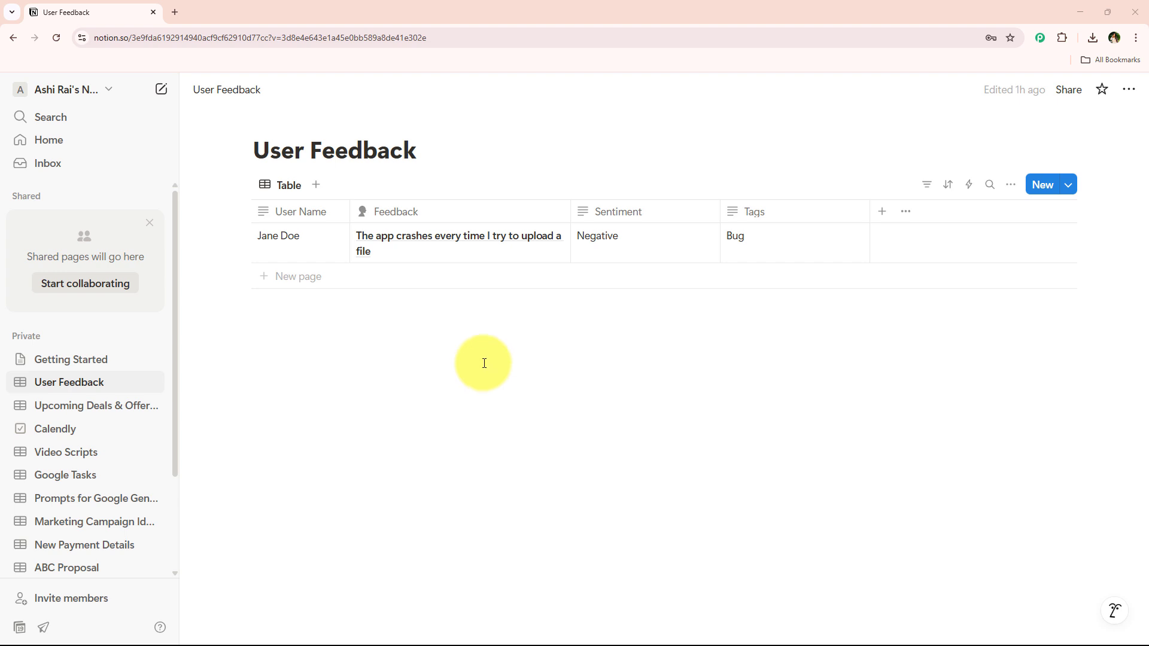
# Open pabbly.com/connect in a new browser tab and sign in to the Pabbly account
pyautogui.click(175, 12)
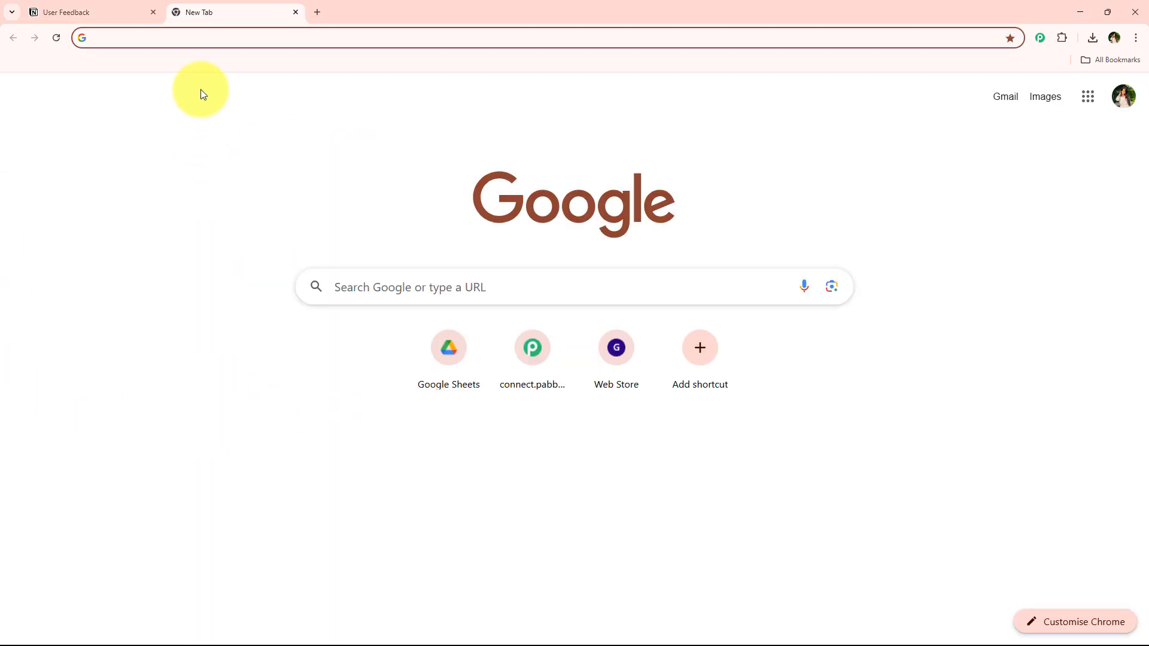
pyautogui.click(243, 38)
pyautogui.write('Pabbl')
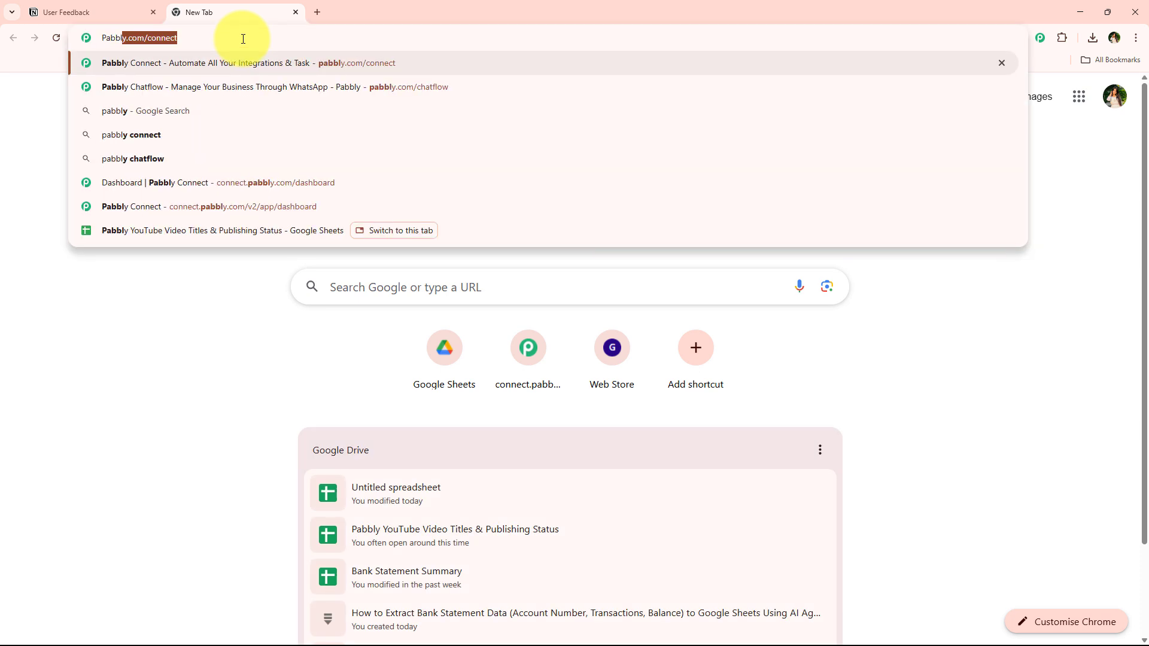
pyautogui.press('Return')
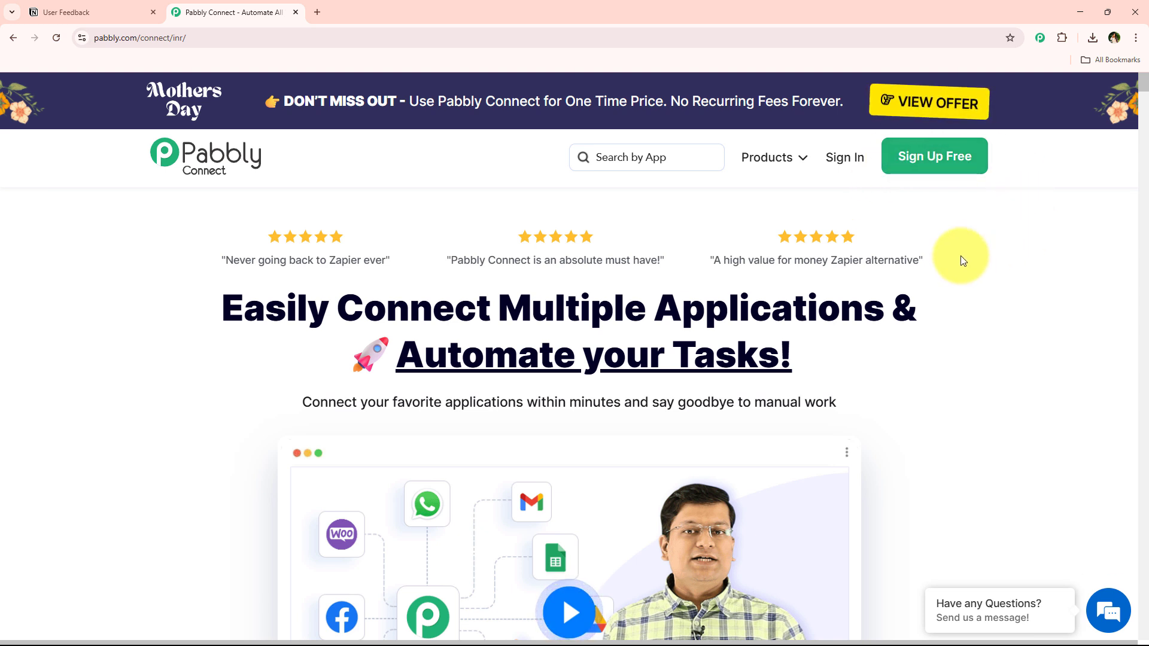
pyautogui.click(843, 159)
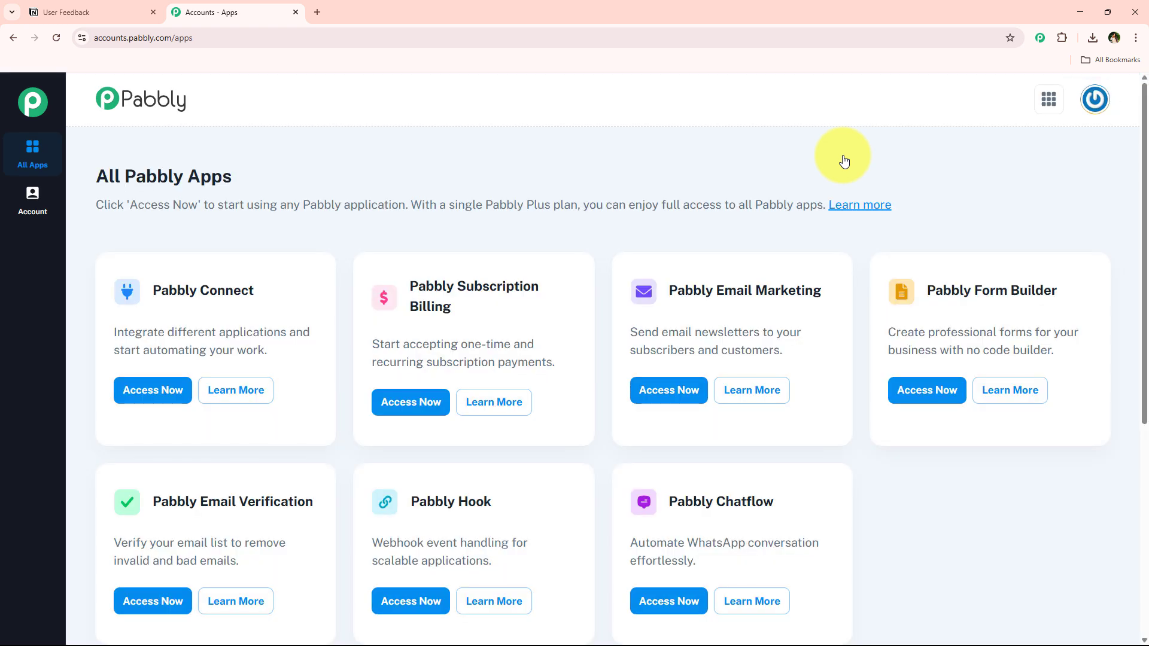
# Access the Pabbly Connect application from the list of all Pabbly apps
pyautogui.scroll(-1, 342, 262)
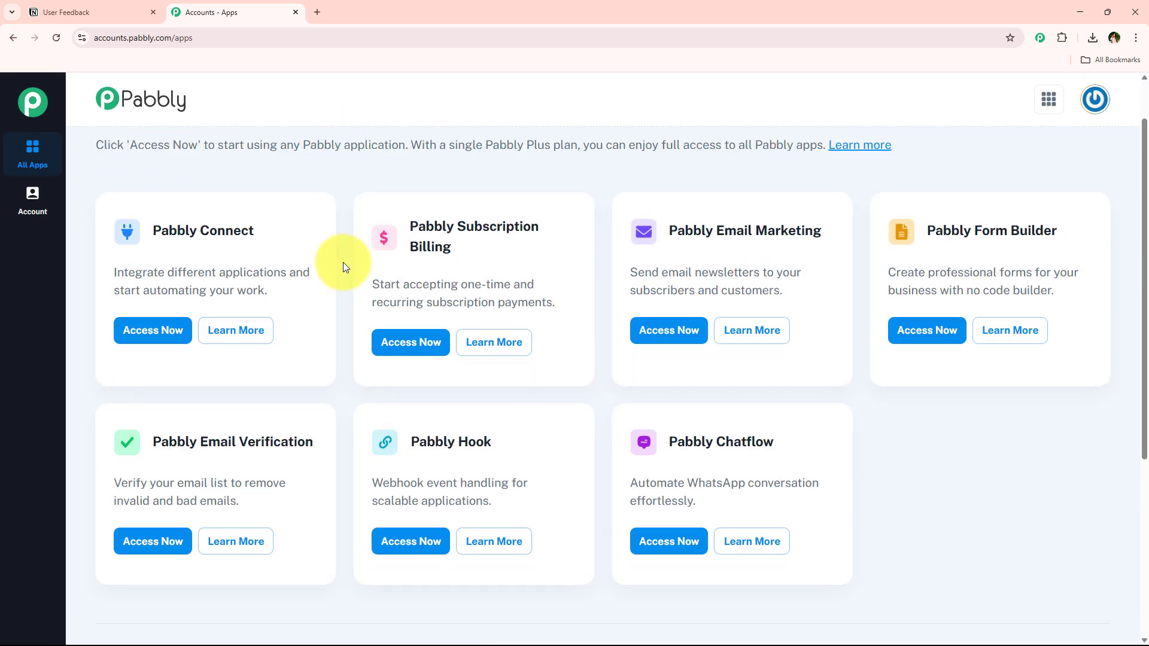
pyautogui.scroll(1, 345, 386)
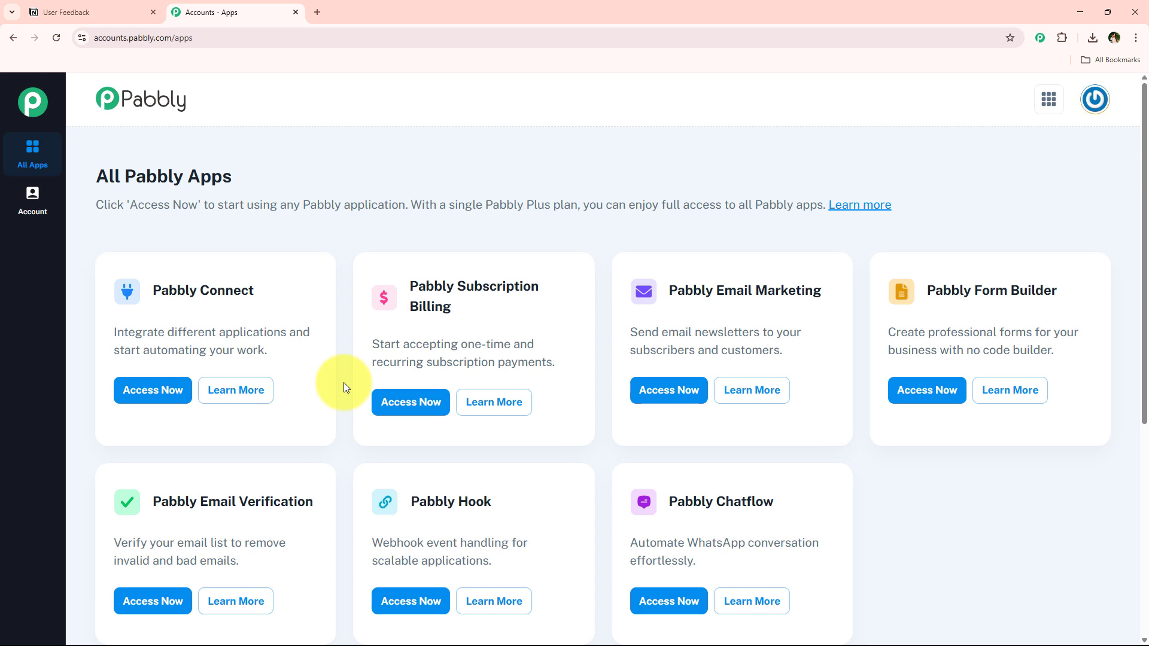
pyautogui.moveTo(122, 291); pyautogui.dragTo(369, 288)
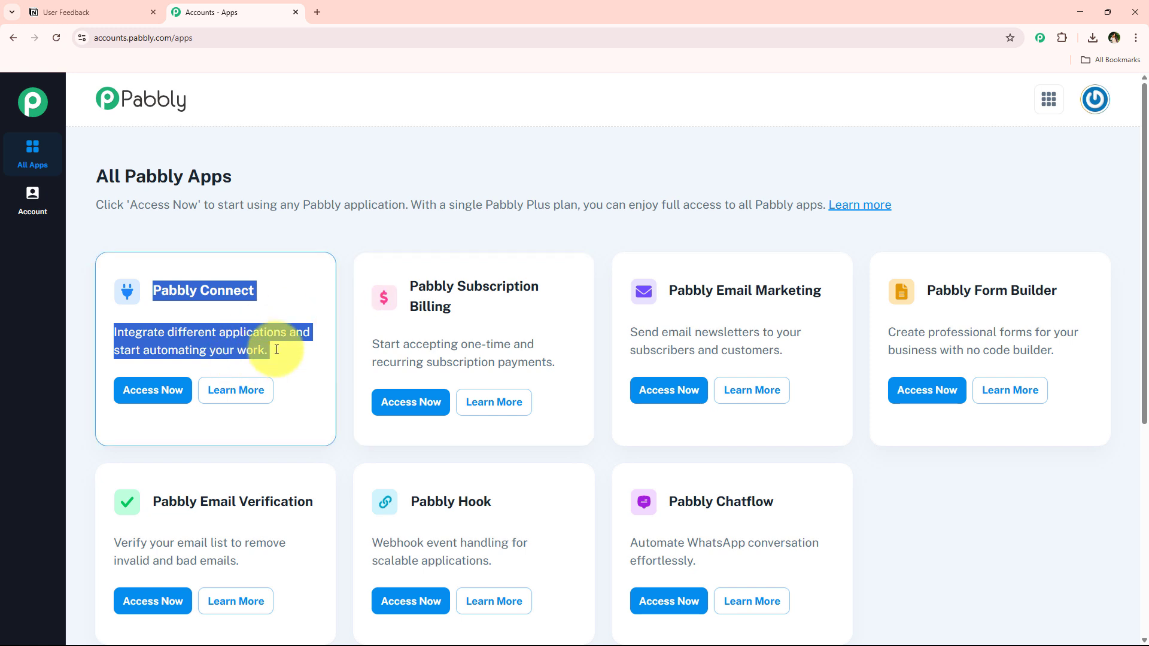
pyautogui.click(165, 386)
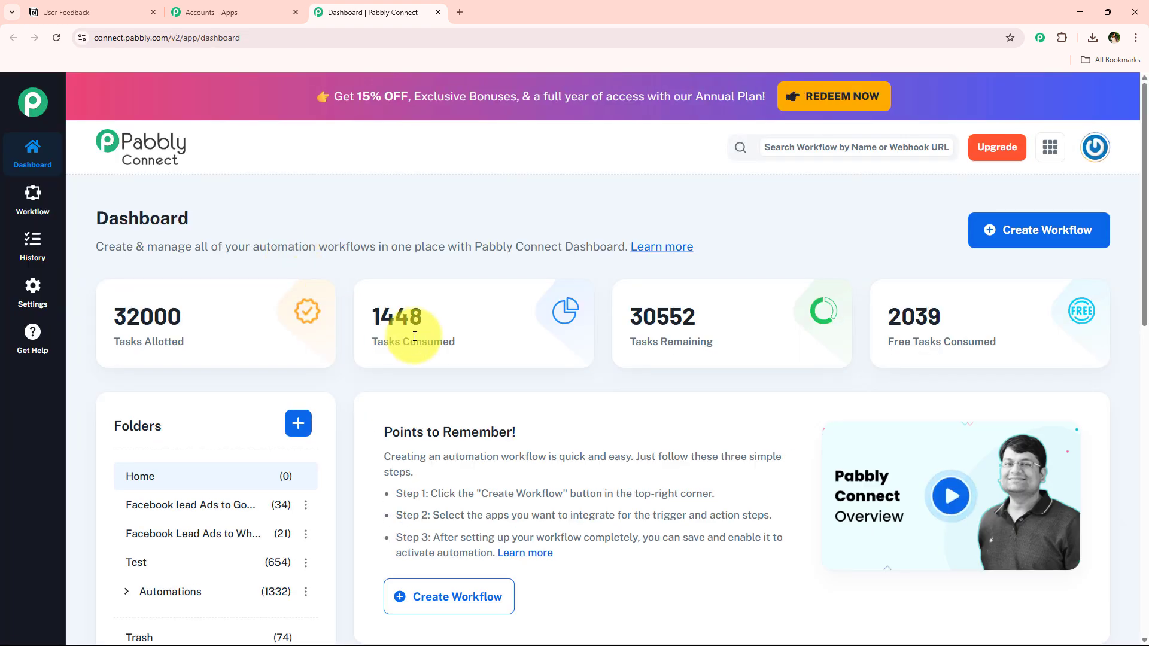
pyautogui.moveTo(106, 218); pyautogui.dragTo(267, 220)
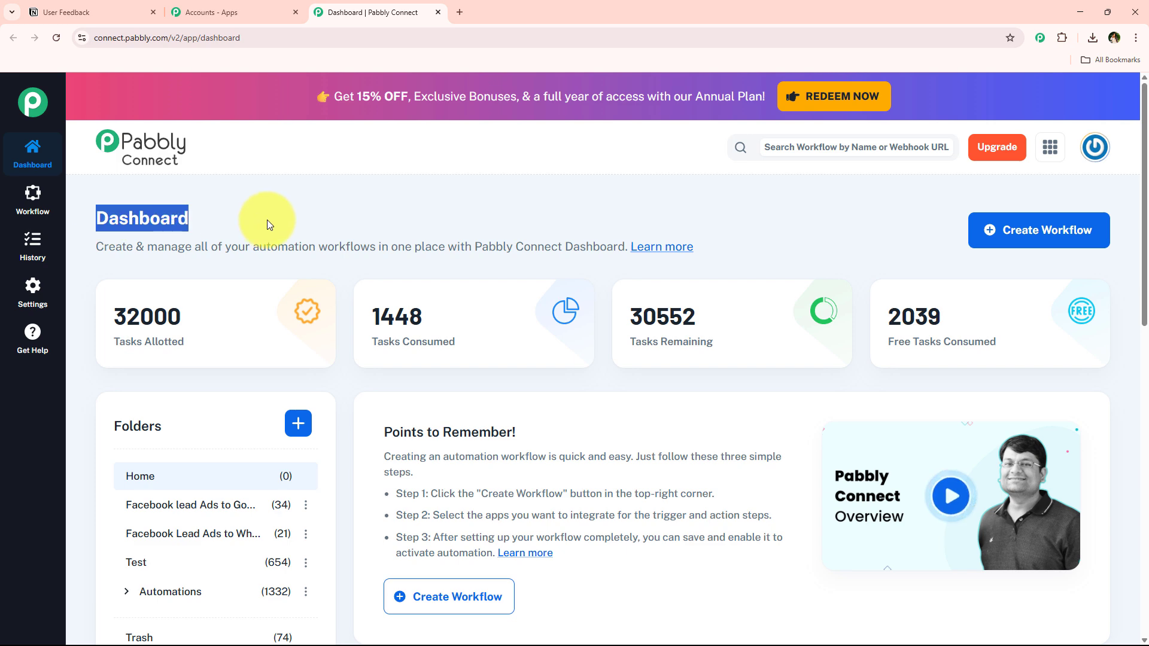
pyautogui.click(278, 218)
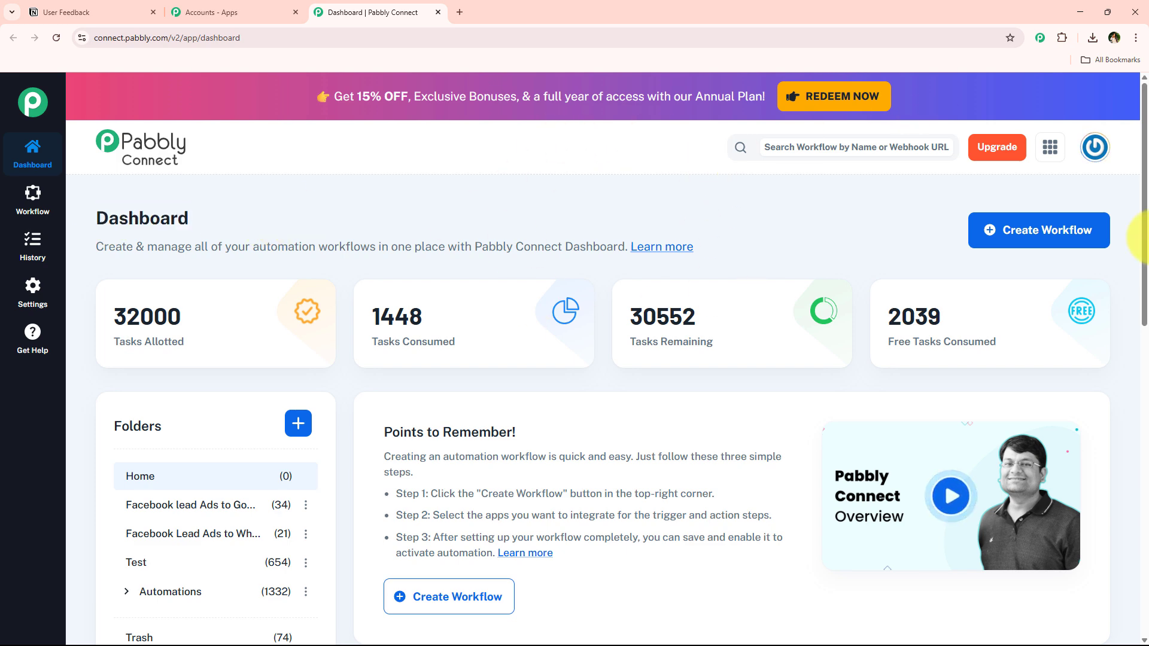
pyautogui.click(1069, 252)
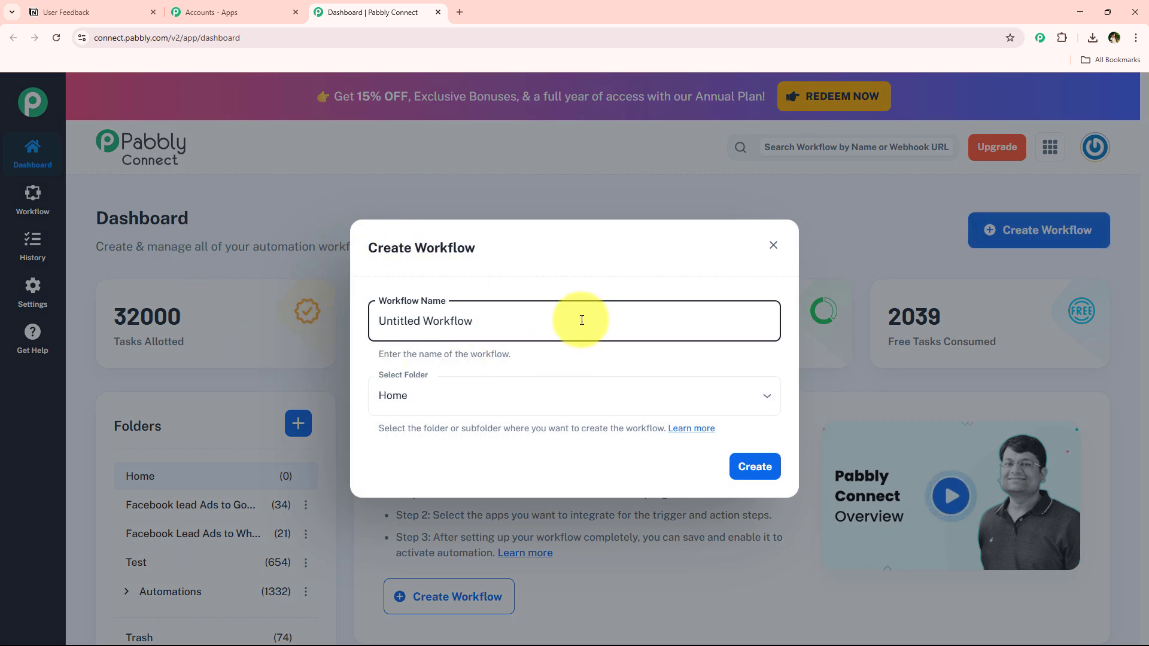
pyautogui.moveTo(579, 318); pyautogui.dragTo(379, 319)
pyautogui.click(554, 392)
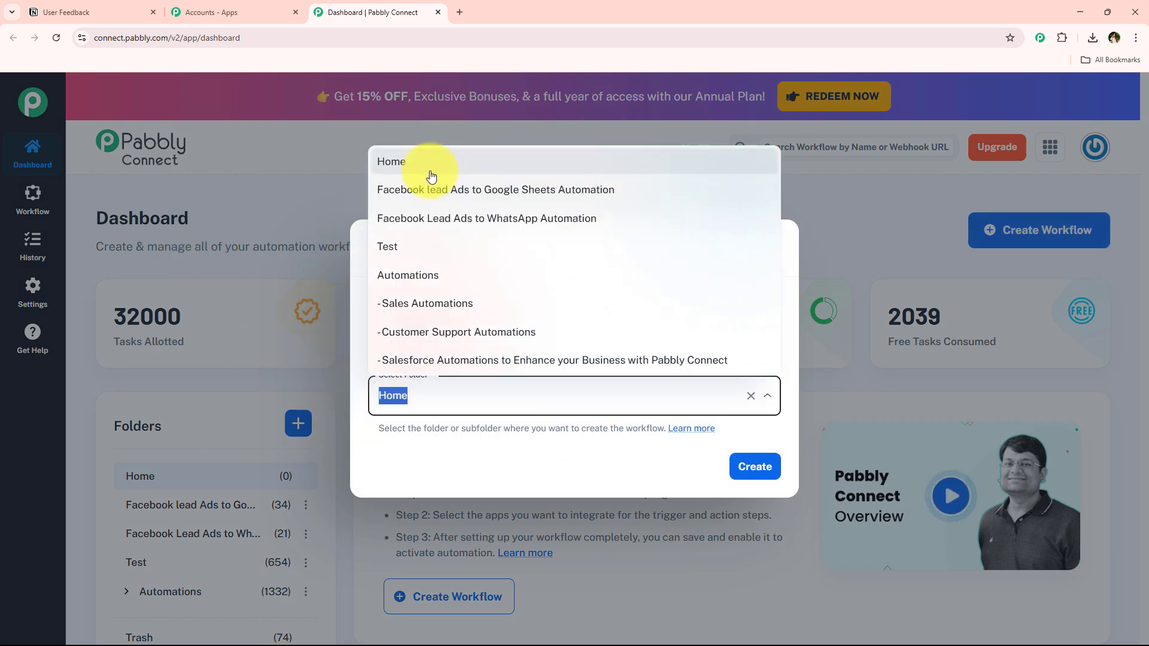
pyautogui.click(496, 458)
pyautogui.click(770, 246)
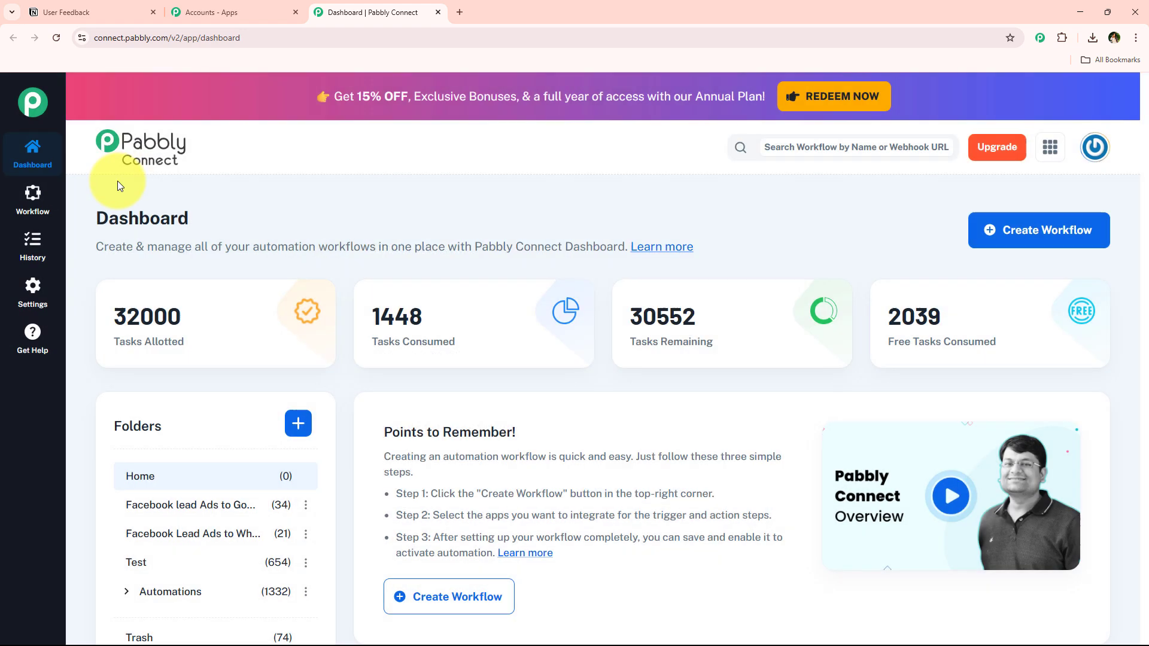
pyautogui.scroll(-4, 225, 307)
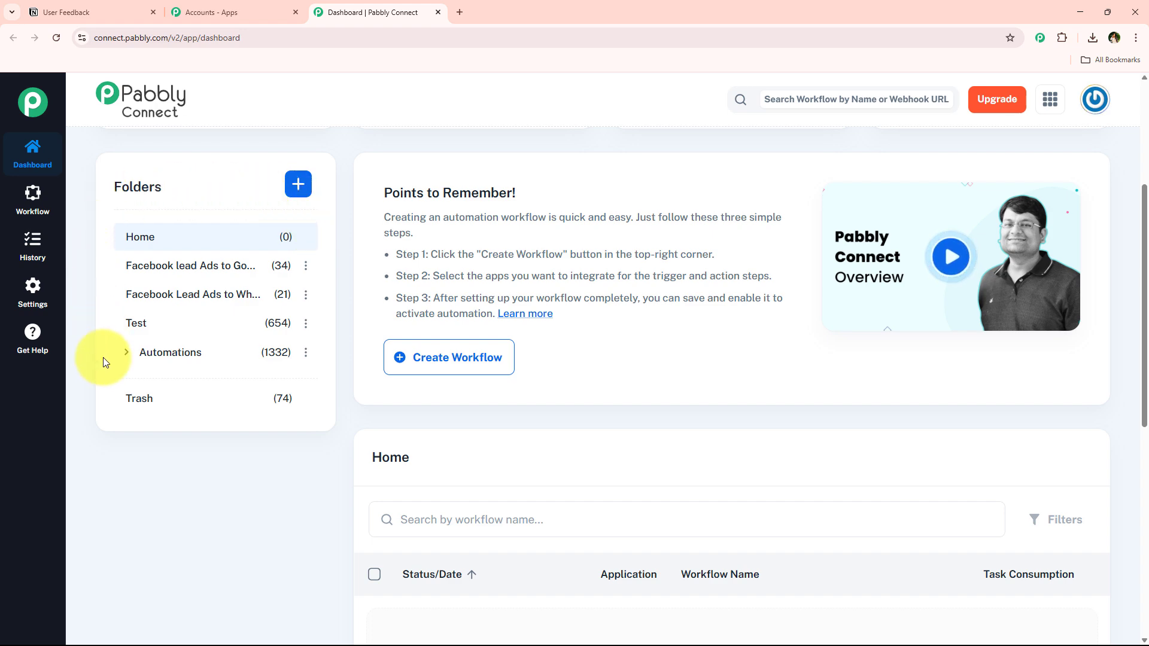
pyautogui.click(292, 181)
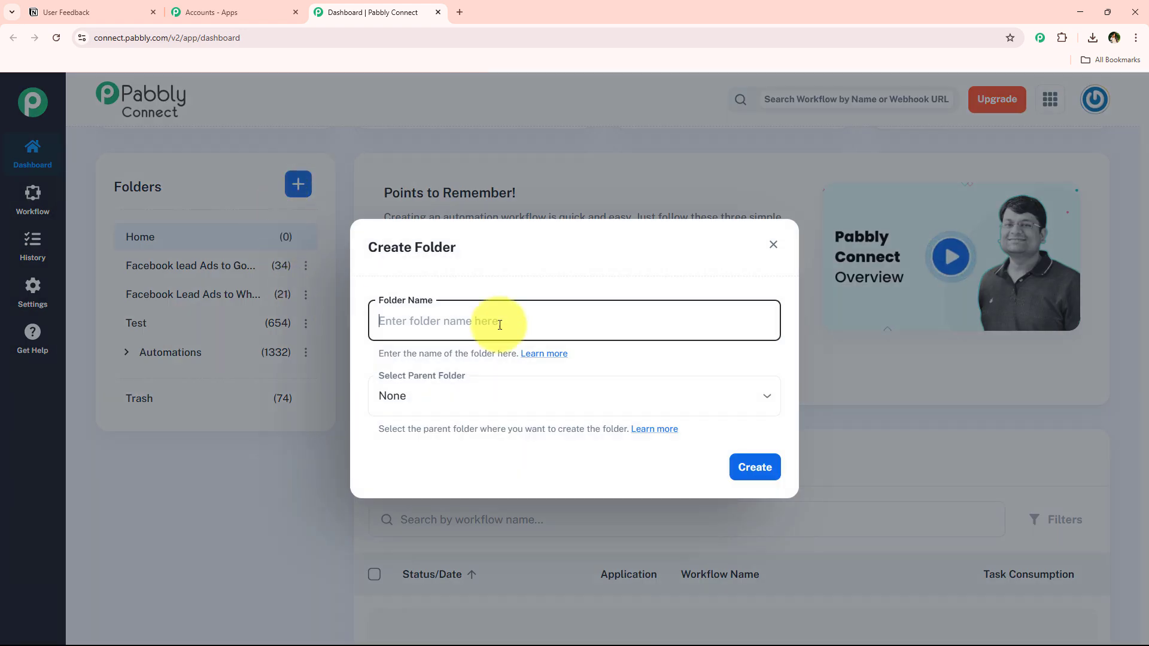
pyautogui.click(771, 245)
pyautogui.scroll(4, 344, 456)
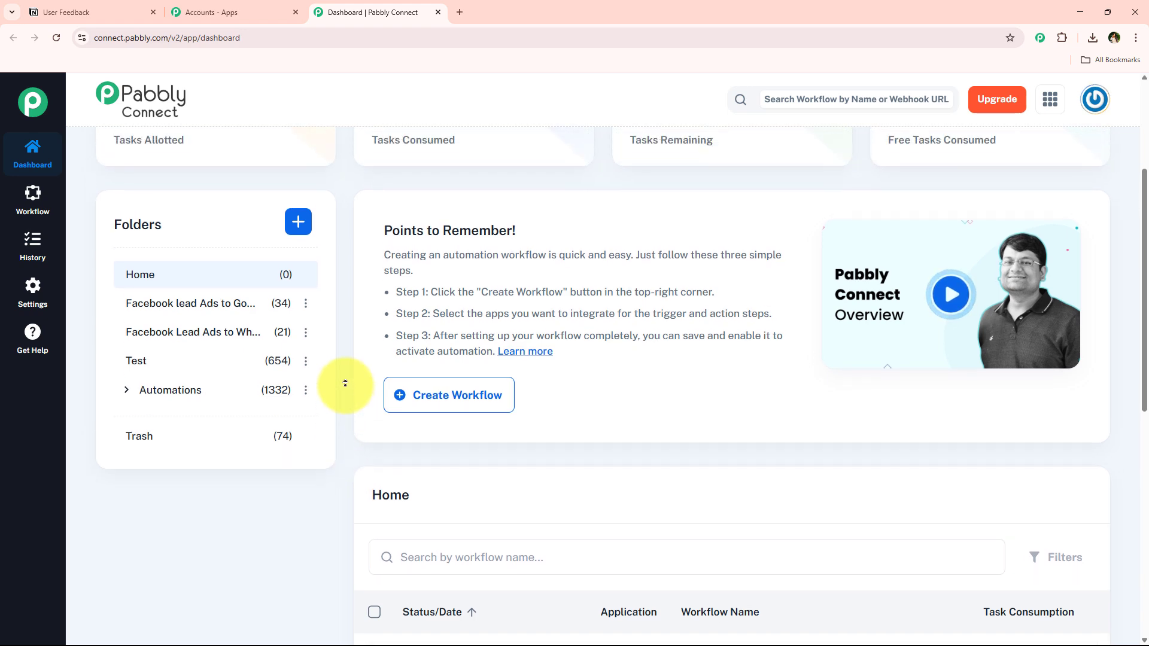
# Create a workflow named "Analyze & Tag User Feedback in Notion with Sentiment Analysis" in the Automations folder
pyautogui.click(1044, 229)
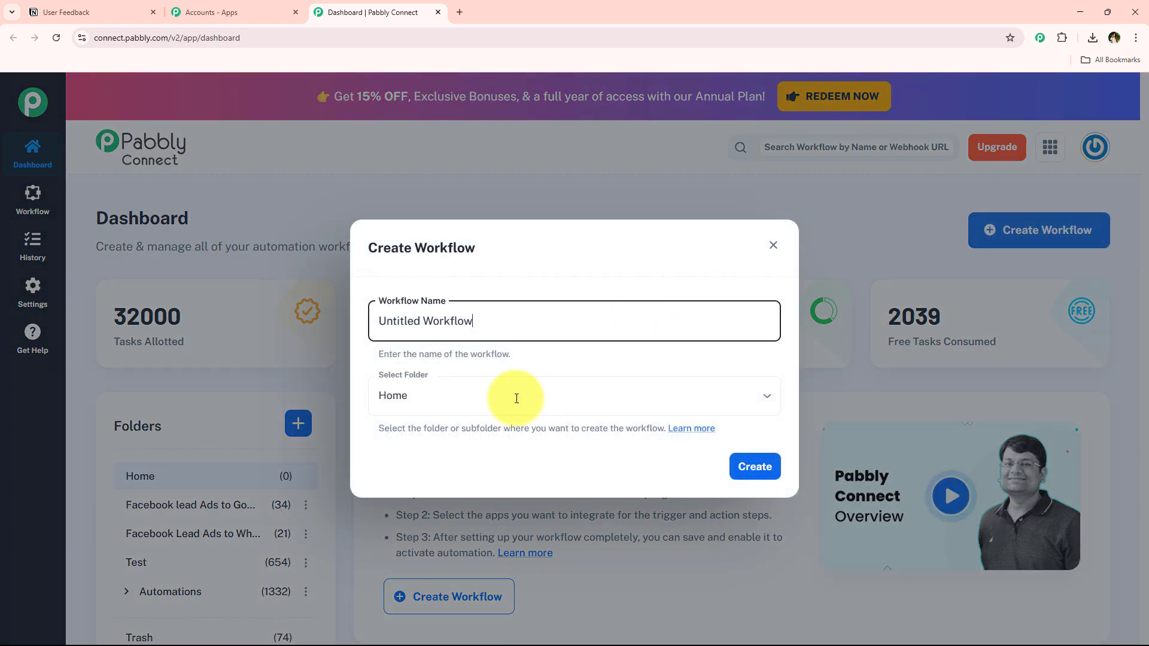
pyautogui.click(512, 397)
pyautogui.click(449, 282)
pyautogui.tripleClick(429, 311)
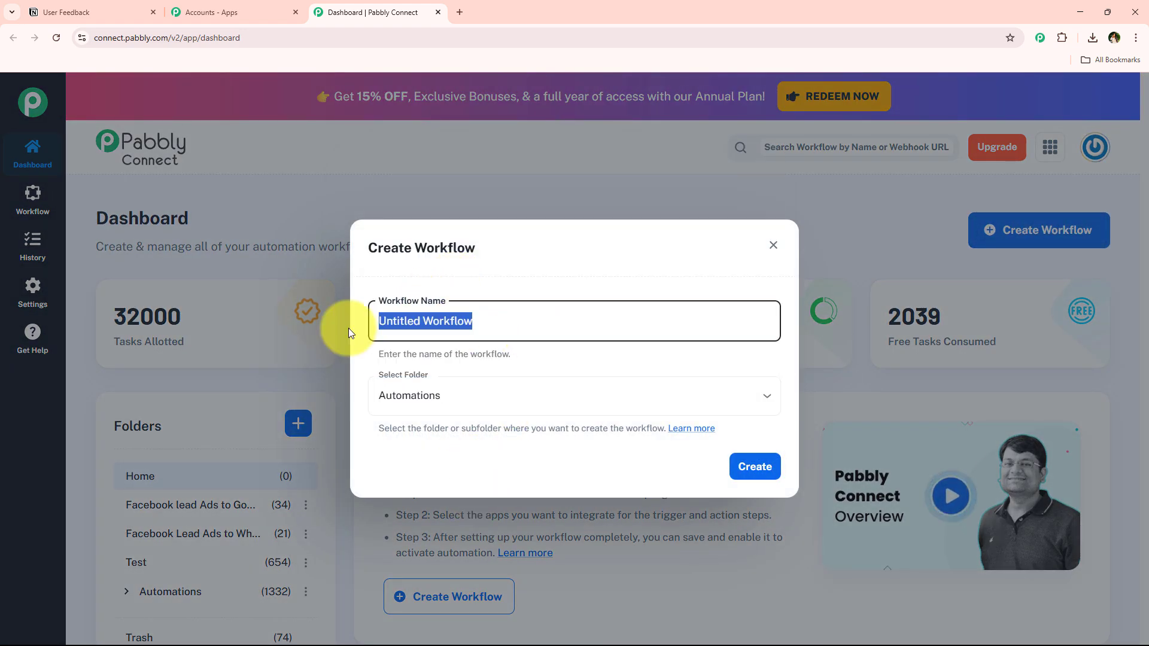
pyautogui.tripleClick(688, 305)
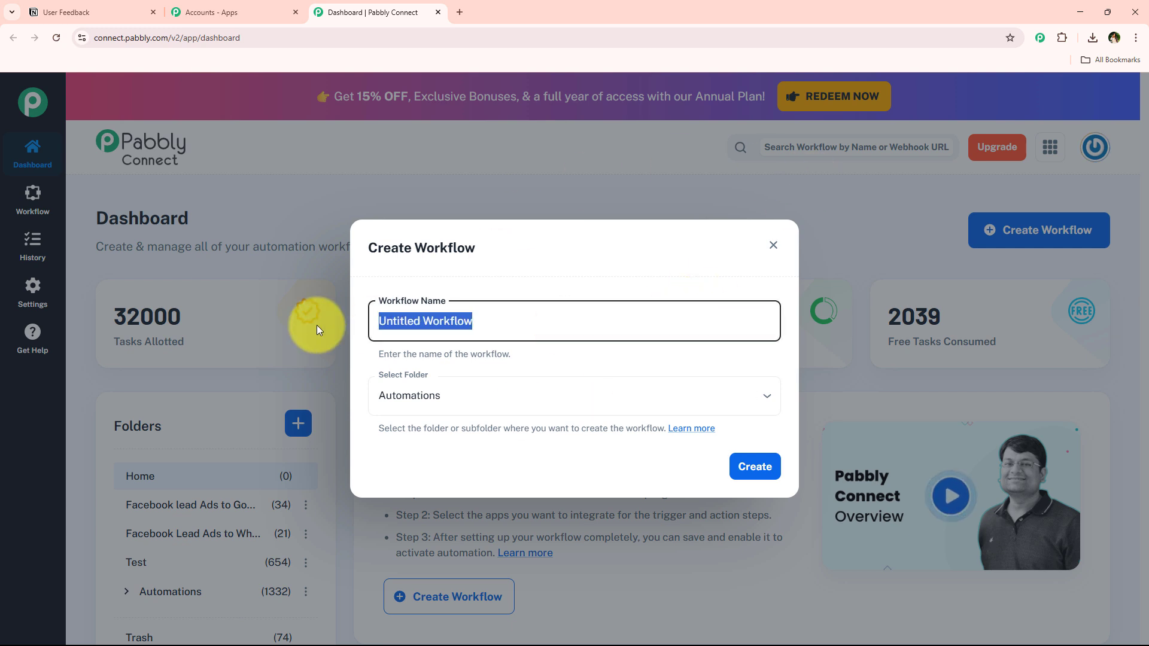
pyautogui.write('Analyze & Tag User Feedback in Notion with Sentiment Analysis')
pyautogui.click(557, 353)
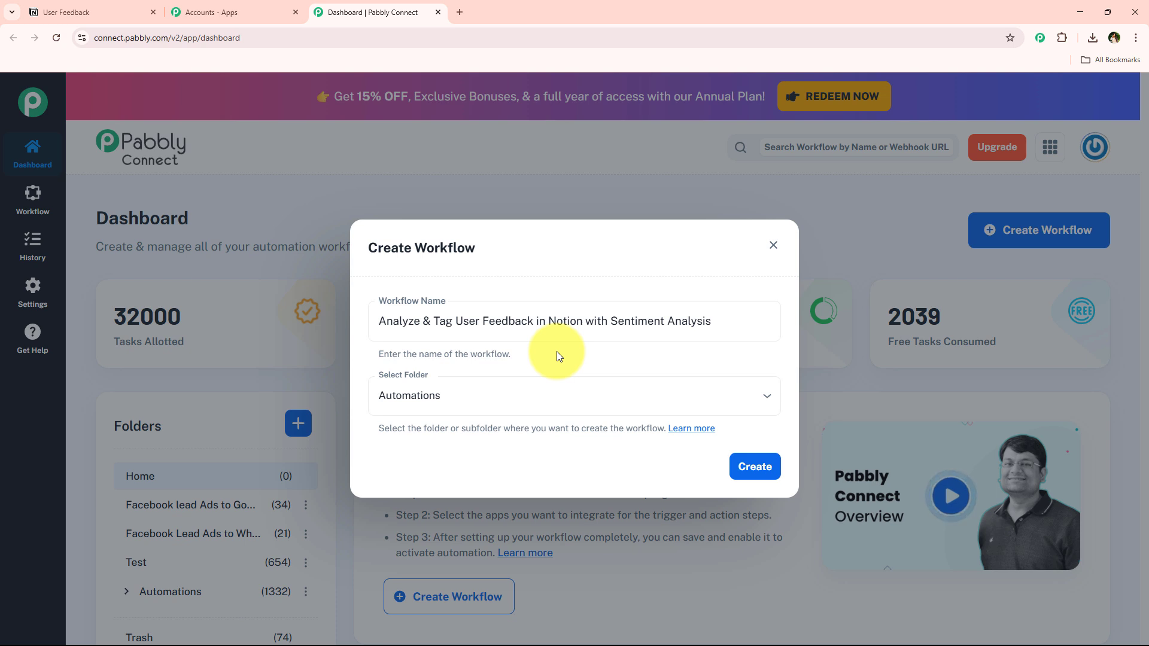
pyautogui.click(768, 478)
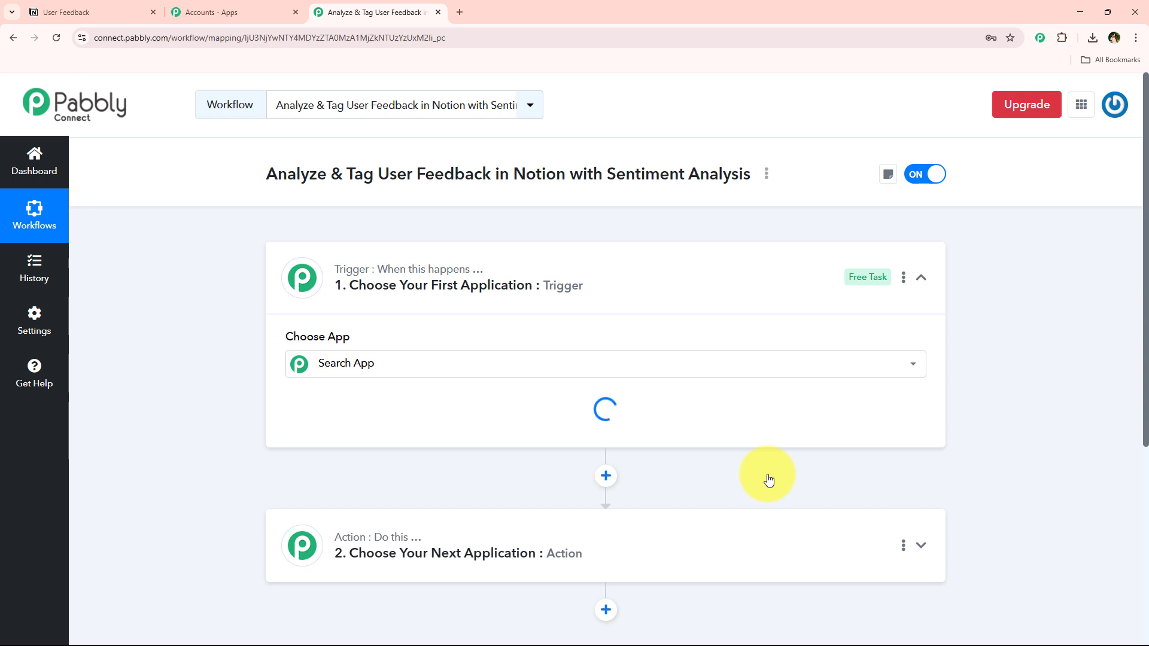
# Search for Notion and choose it as the workflow's trigger application
pyautogui.click(665, 299)
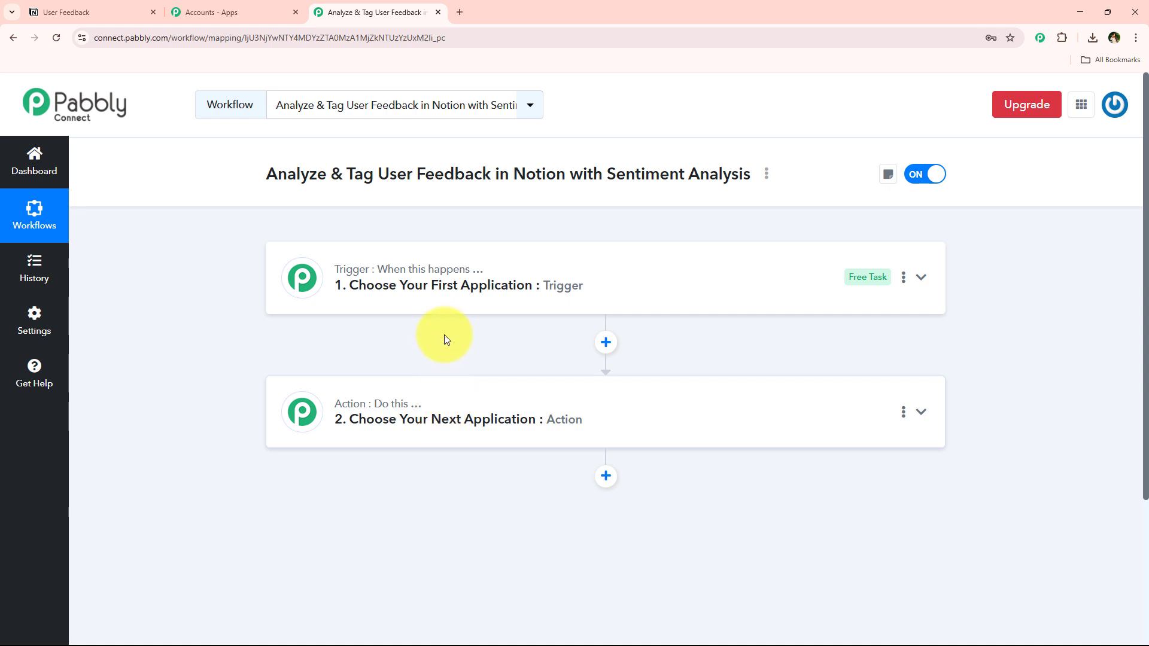
pyautogui.click(443, 288)
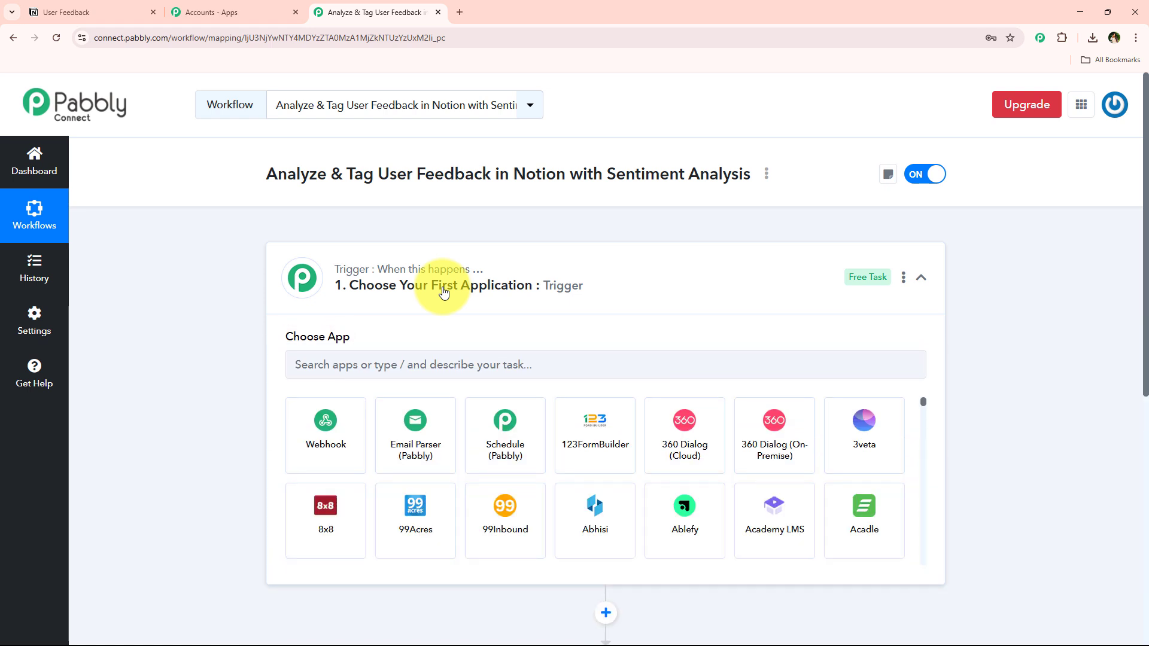
pyautogui.click(443, 364)
pyautogui.write('No')
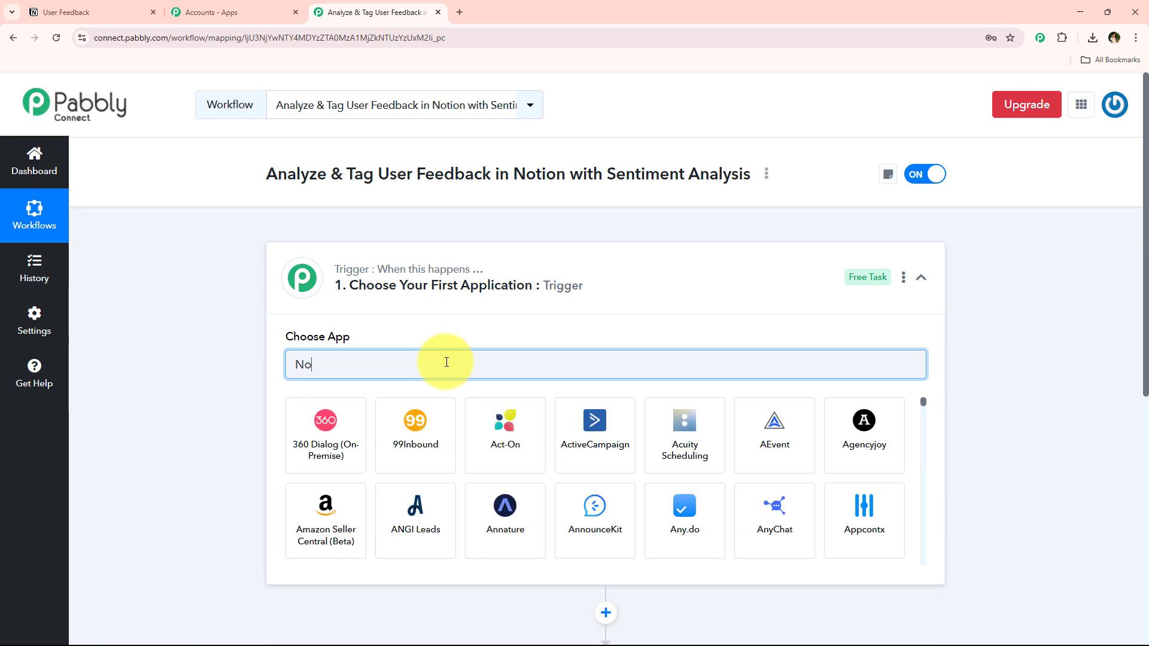
pyautogui.write('tio')
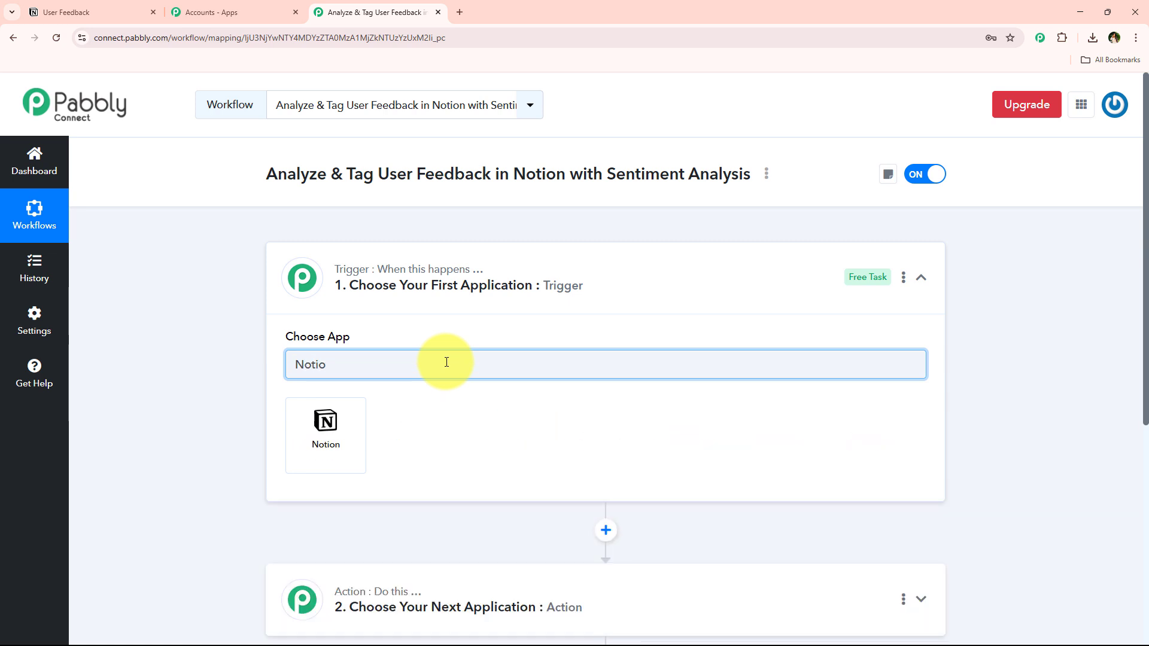
pyautogui.click(327, 420)
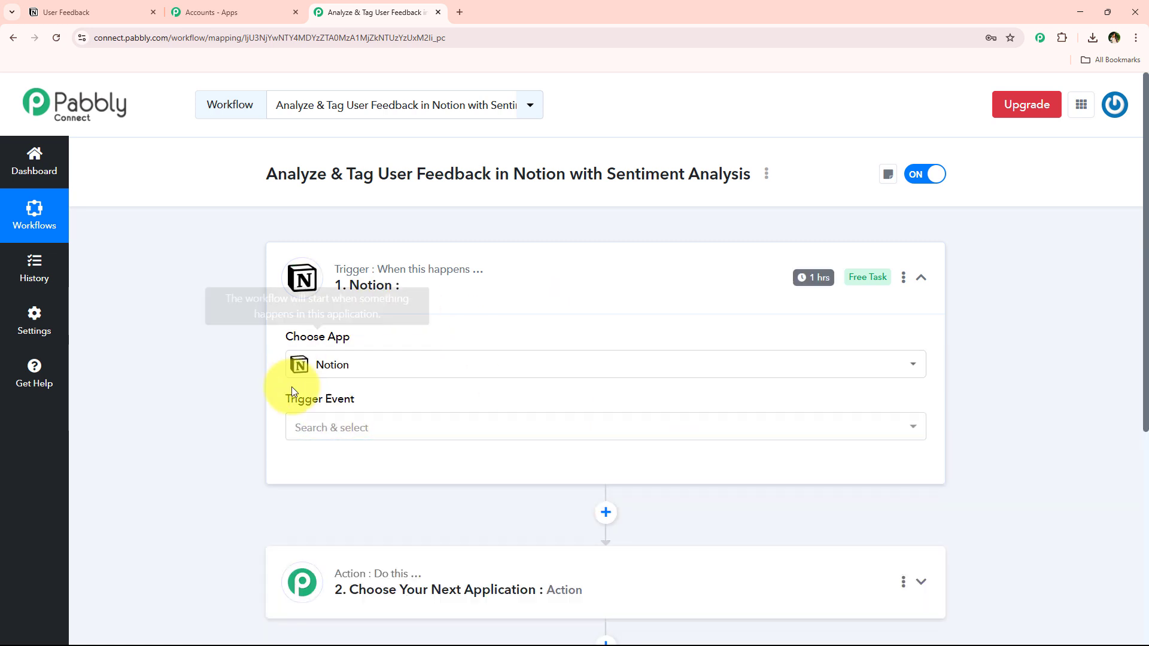
# Set the Notion trigger event to New Database Item
pyautogui.moveTo(285, 399); pyautogui.dragTo(352, 399)
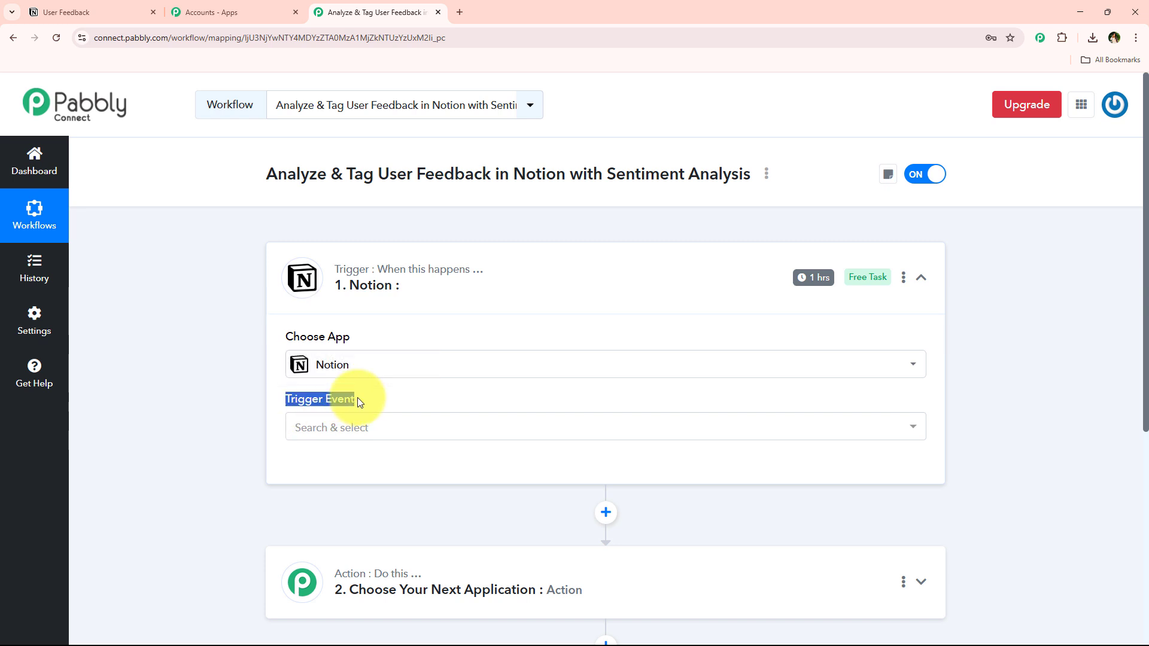
pyautogui.click(315, 427)
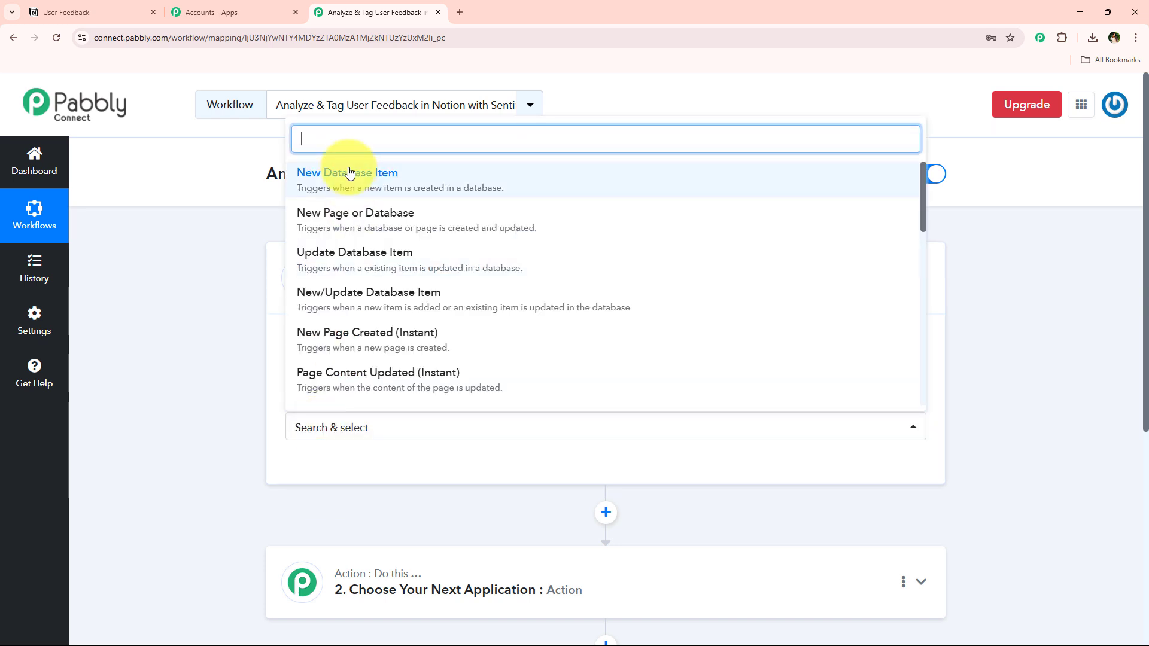
pyautogui.click(422, 181)
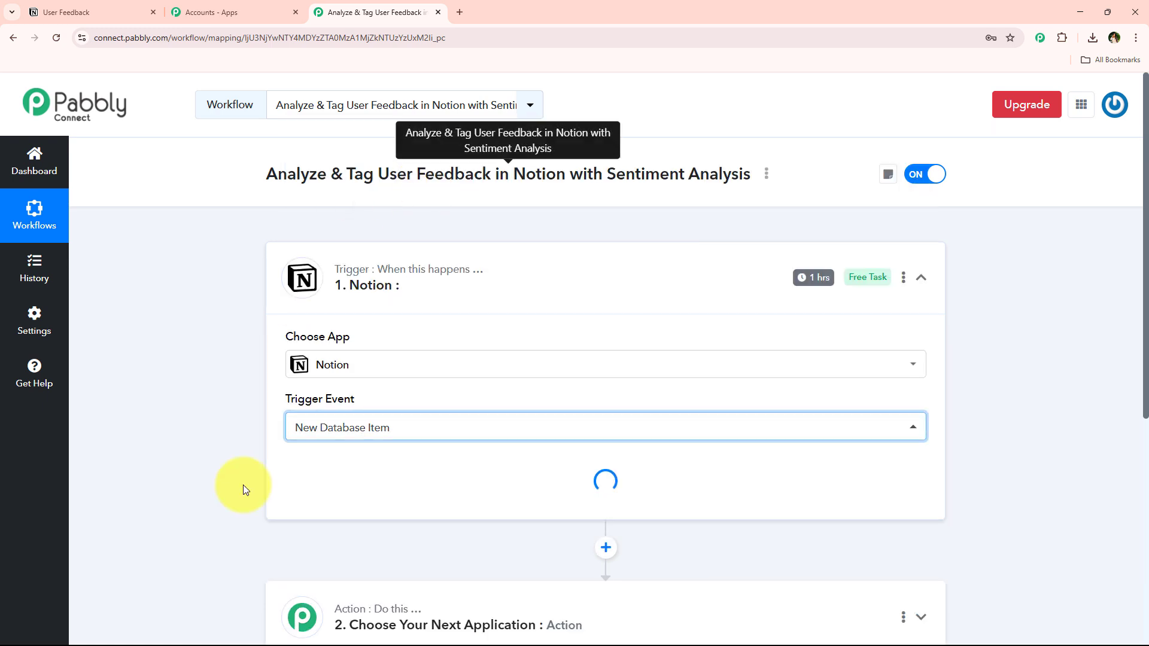
# Add a new Notion connection for the trigger and start its authorization with Notion
pyautogui.click(326, 475)
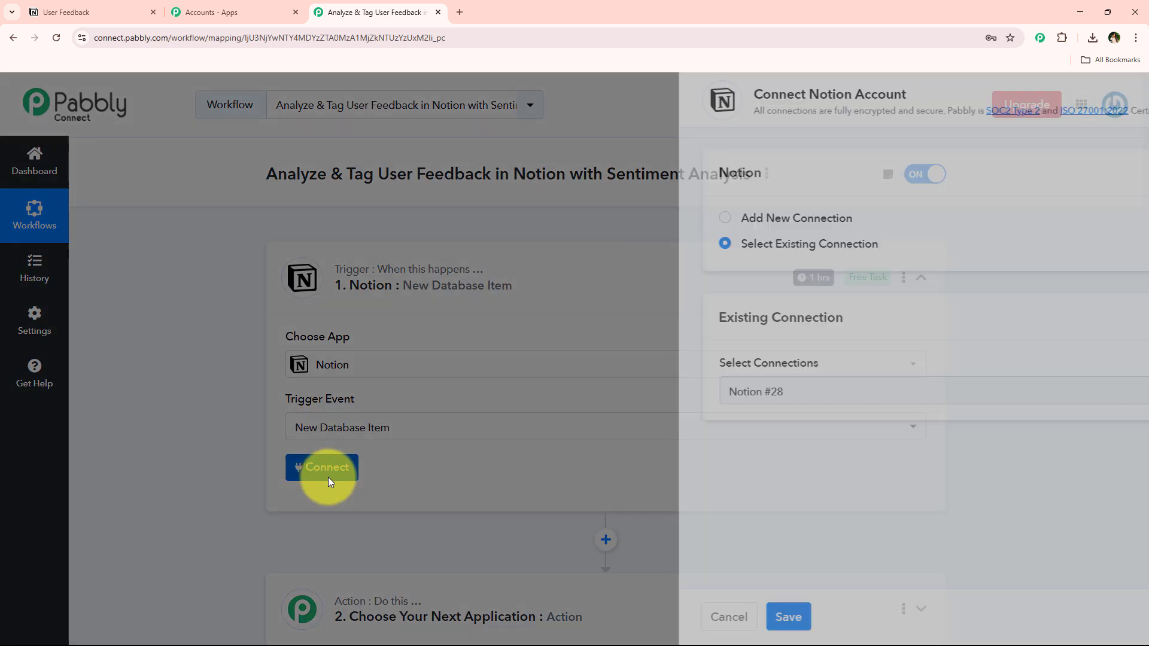
pyautogui.moveTo(547, 213); pyautogui.dragTo(536, 239)
pyautogui.click(612, 243)
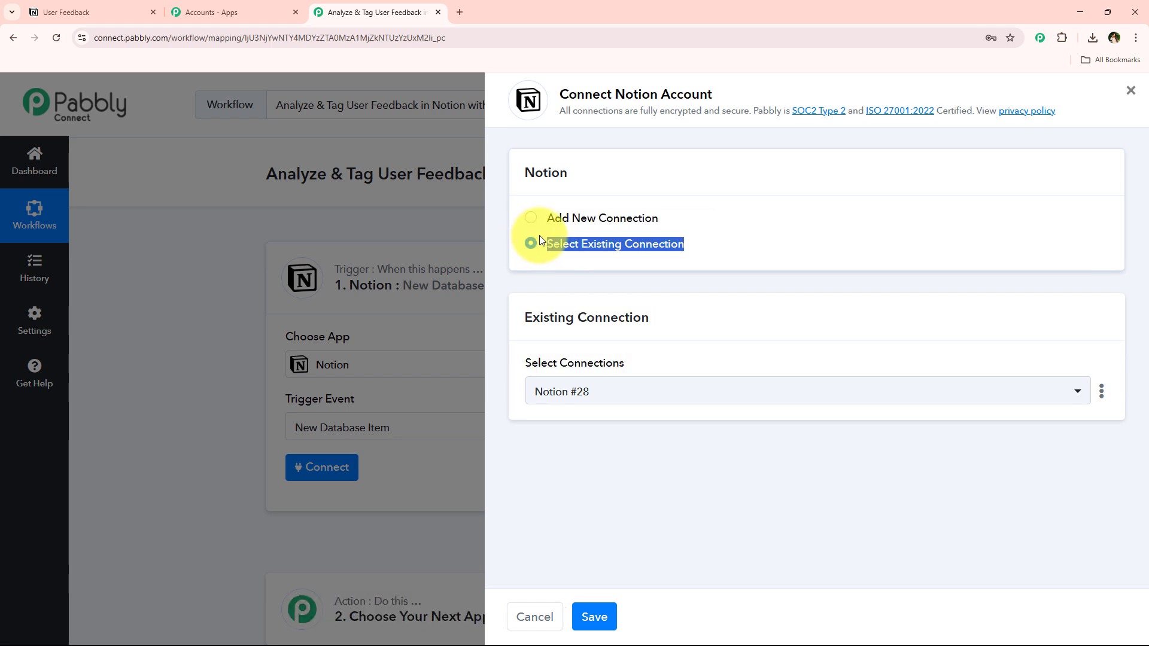
pyautogui.moveTo(615, 94); pyautogui.dragTo(703, 95)
pyautogui.click(710, 97)
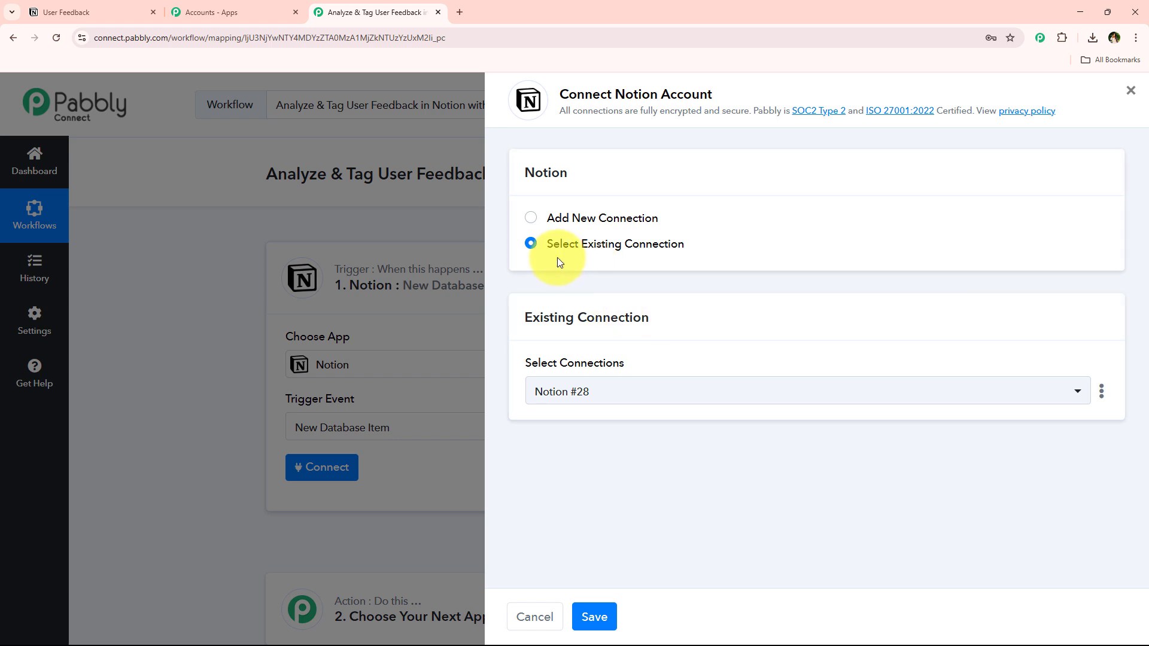
pyautogui.moveTo(552, 253); pyautogui.dragTo(692, 246)
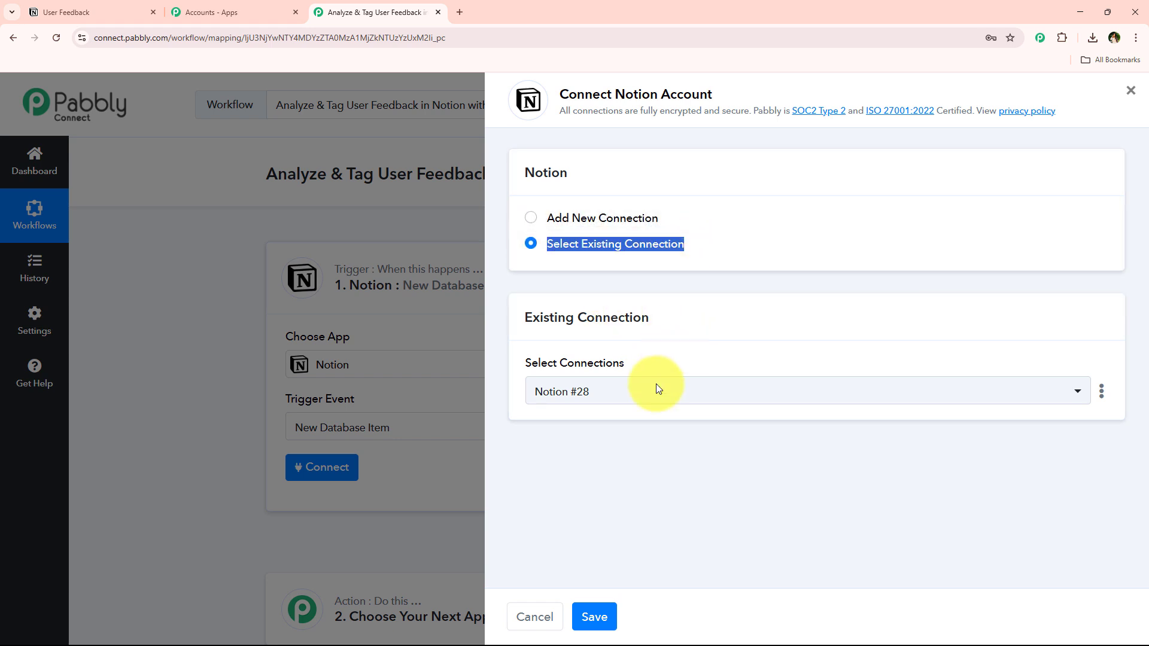
pyautogui.click(608, 225)
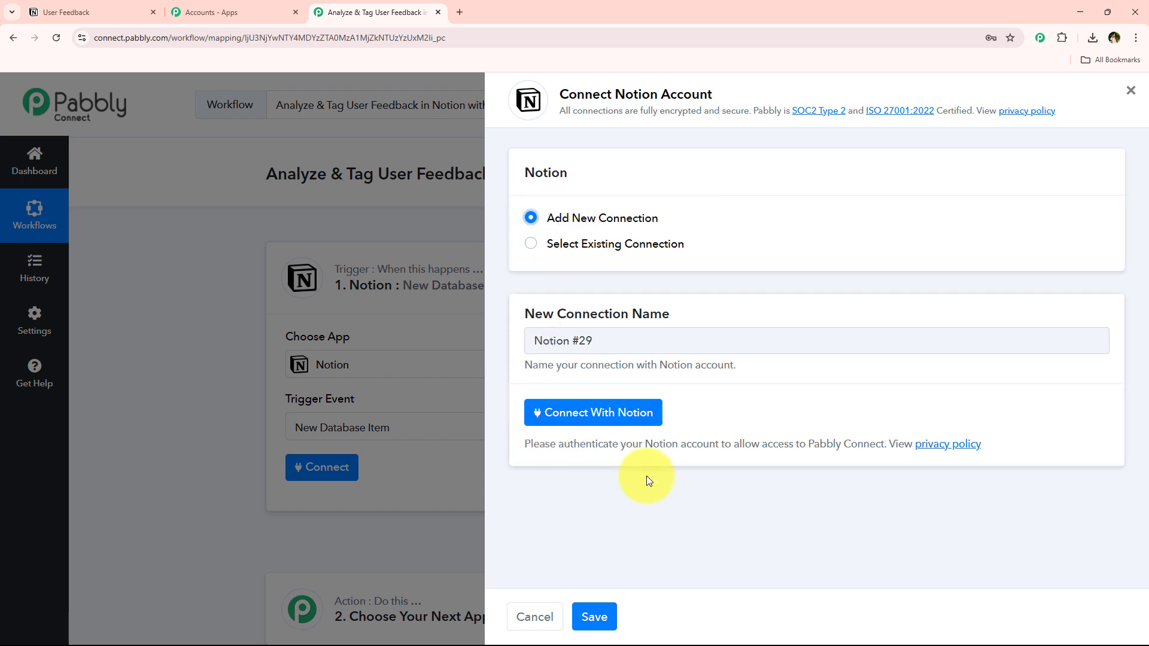
pyautogui.click(582, 417)
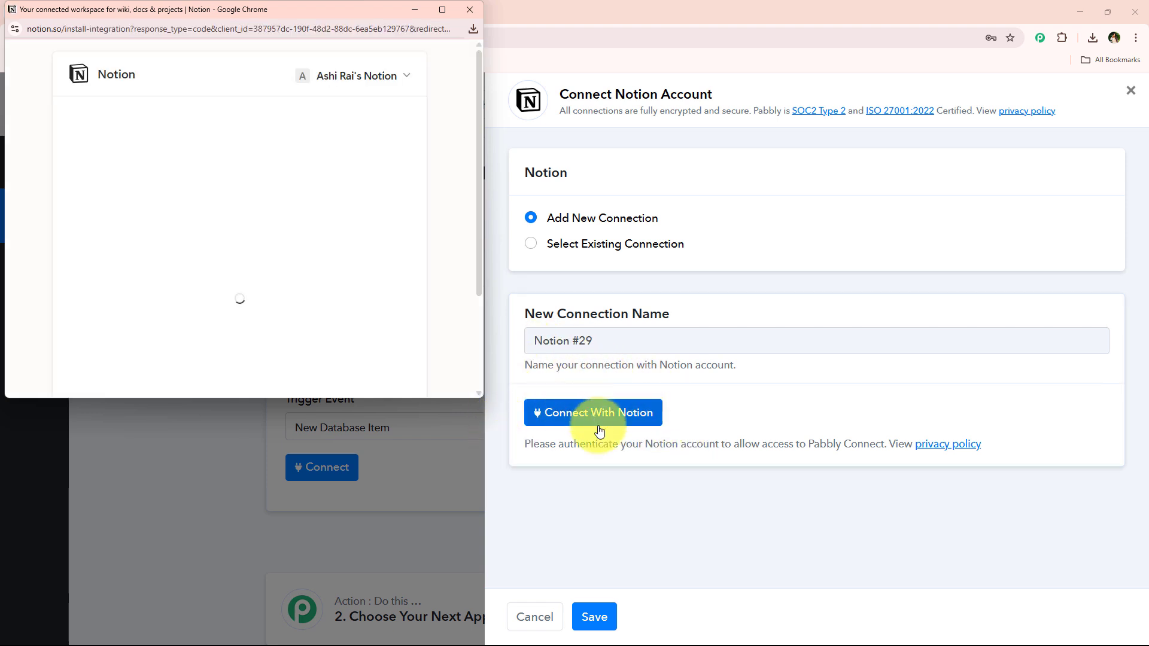
# Review the Notion permissions requested by Pabbly Connect and proceed to choosing the pages to share
pyautogui.scroll(-1, 401, 216)
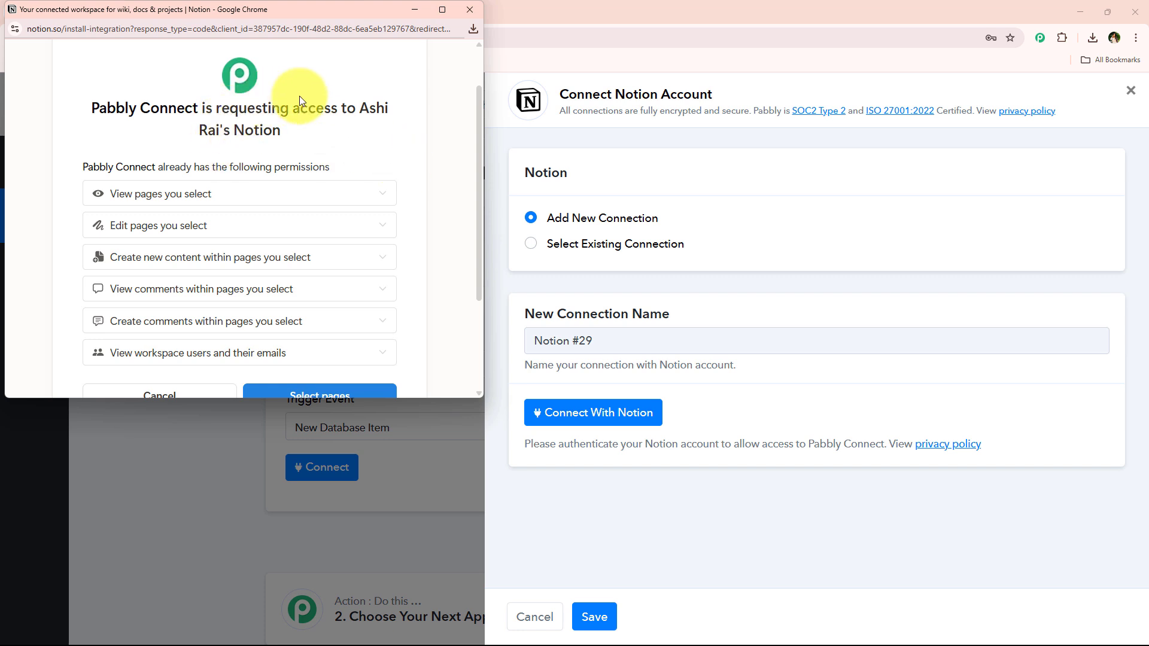
pyautogui.scroll(-3, 241, 206)
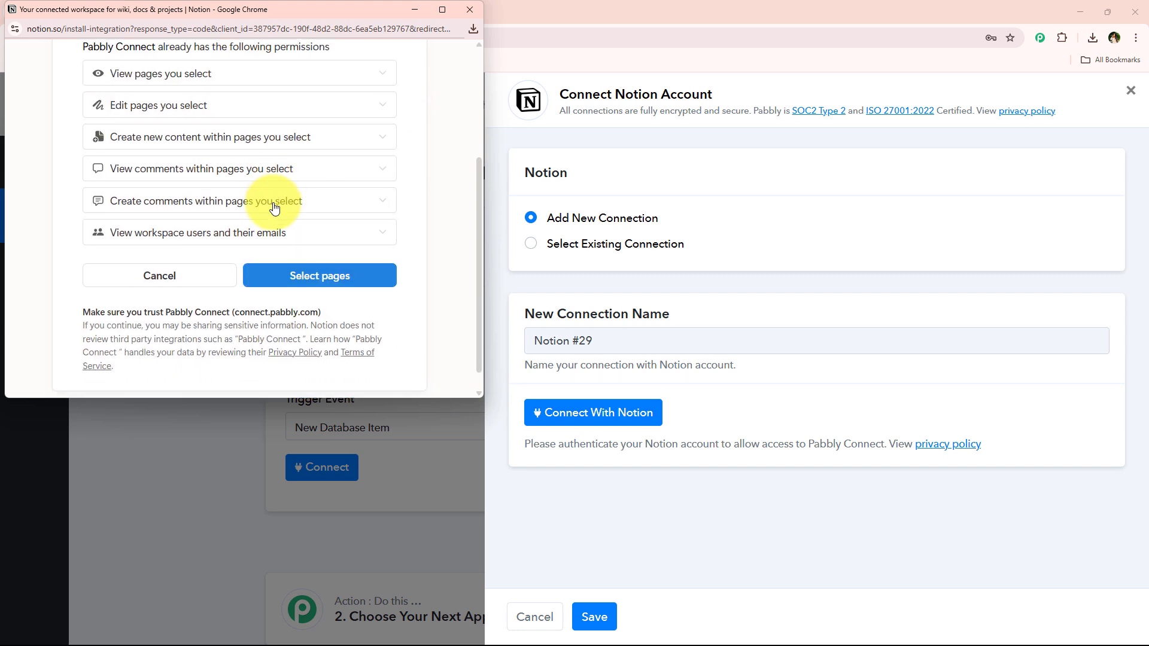
pyautogui.scroll(2, 259, 288)
pyautogui.scroll(-3, 203, 172)
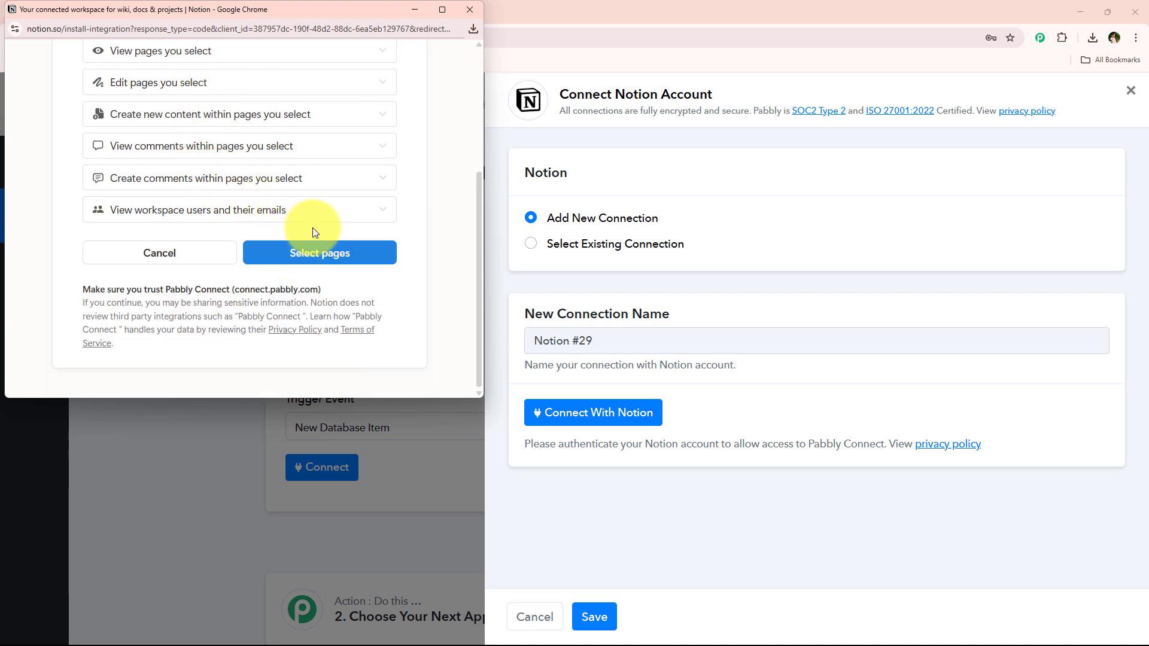
pyautogui.click(302, 247)
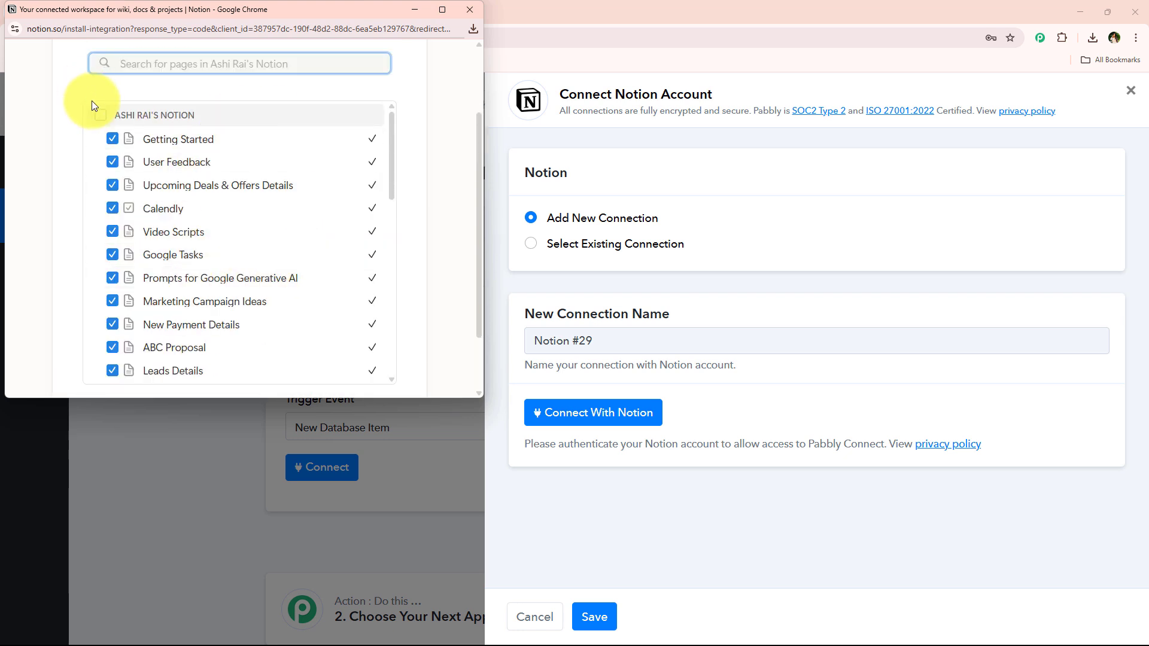
# Limit the shared Notion pages to User Feedback only and allow access to them
pyautogui.click(101, 115)
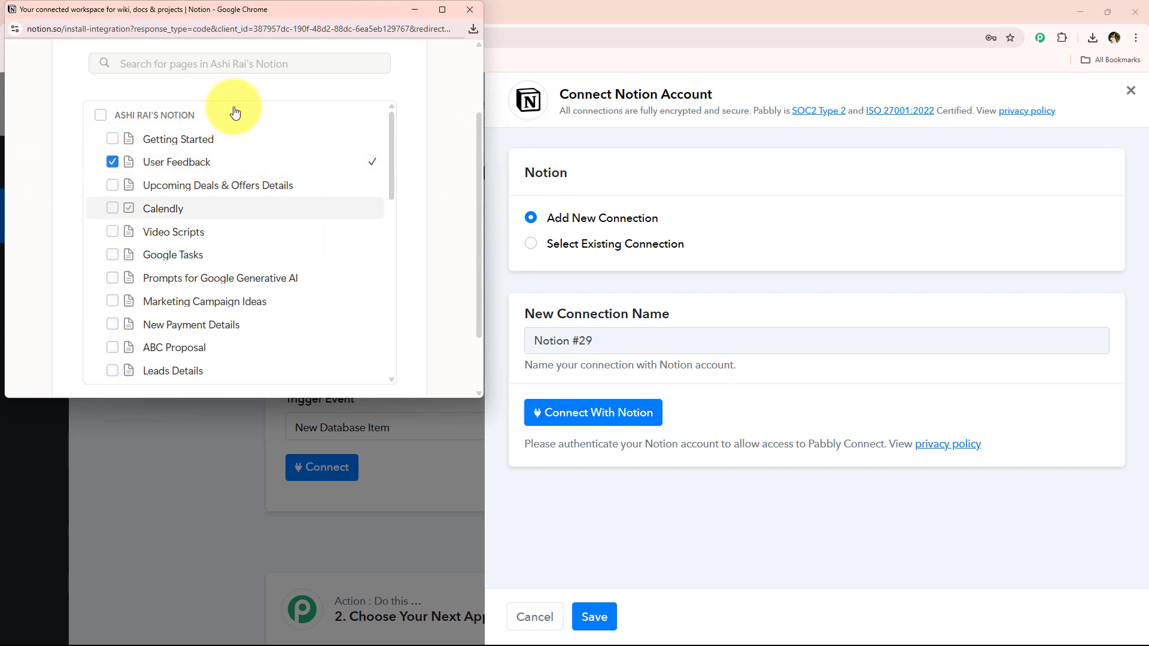
pyautogui.middleClick(387, 140)
pyautogui.middleClick(407, 275)
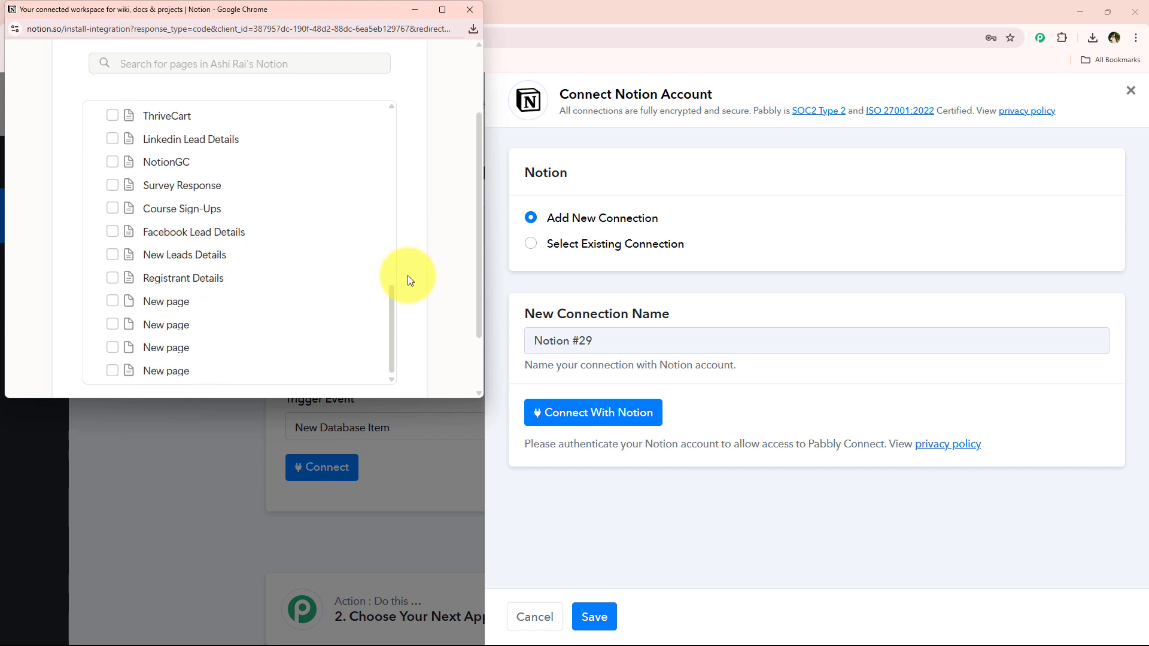
pyautogui.scroll(-2, 412, 256)
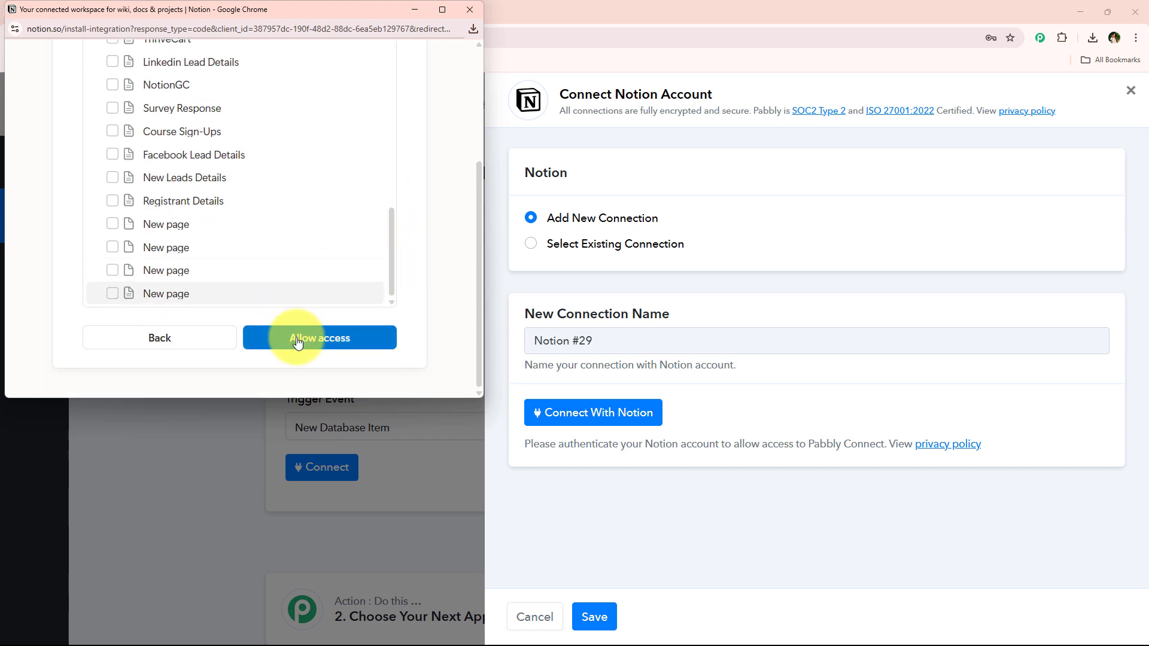
pyautogui.scroll(10, 228, 249)
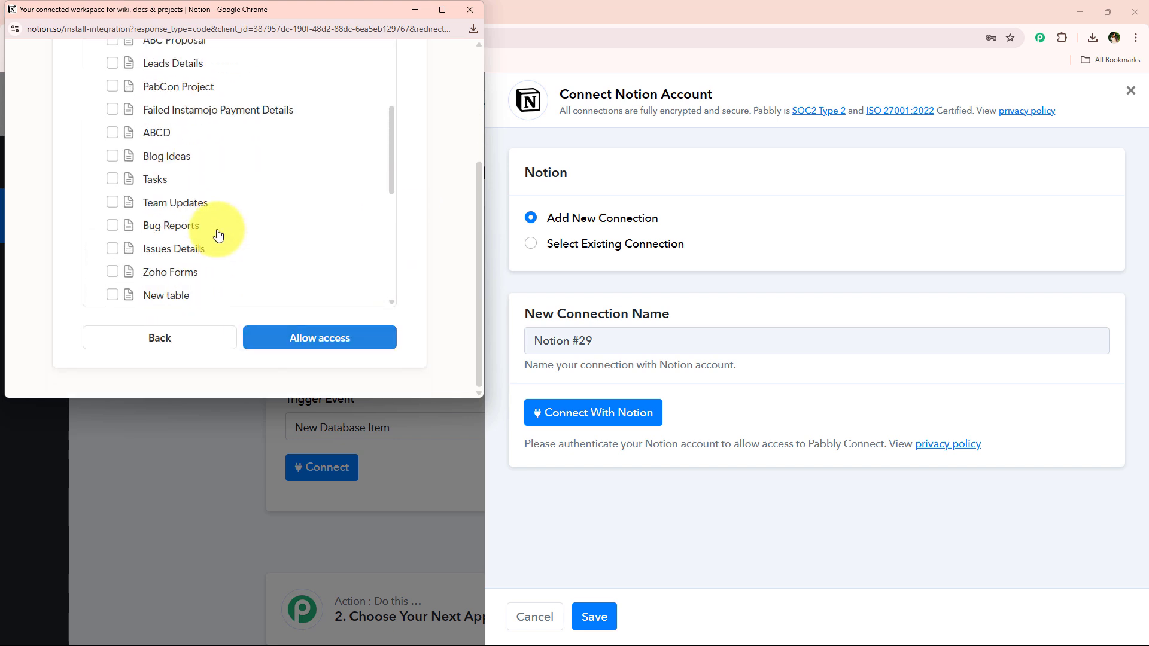
pyautogui.click(297, 341)
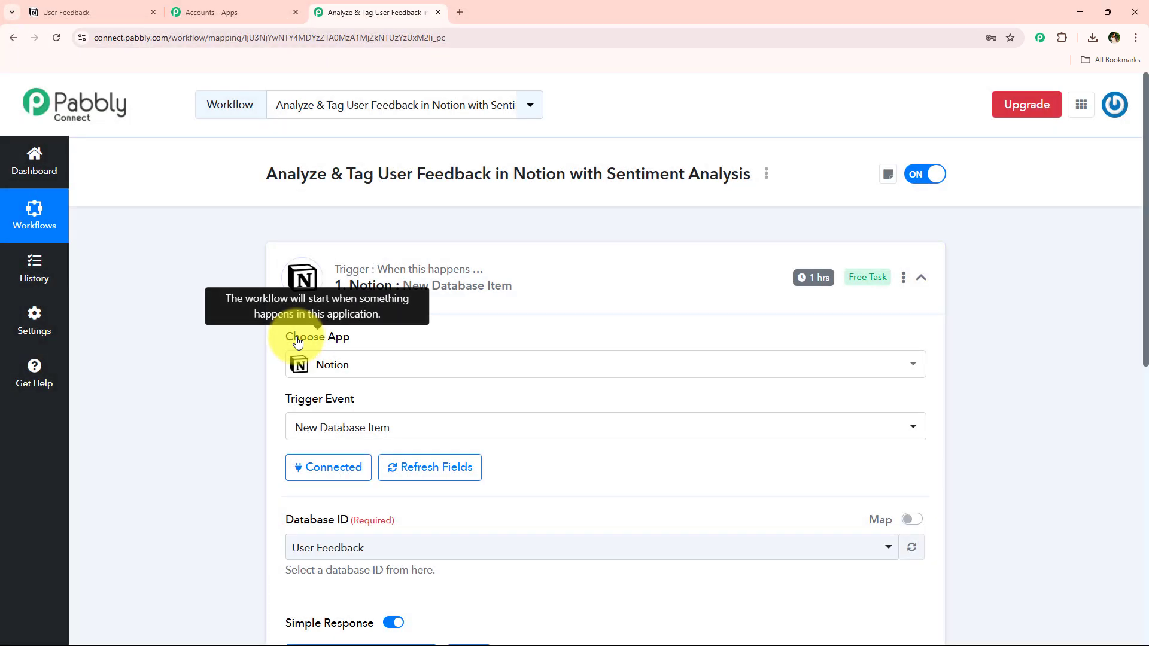
# Choose User Feedback as the trigger's database, checking it against the Notion table, and review the trigger's polling interval
pyautogui.scroll(-4, 297, 333)
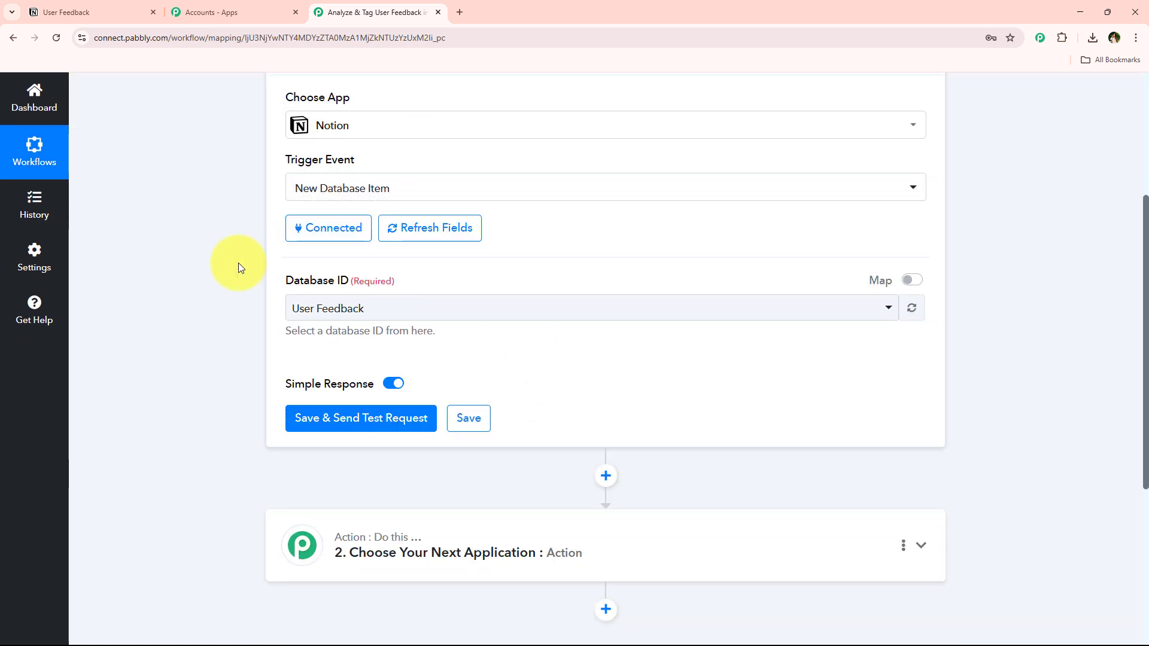
pyautogui.click(359, 310)
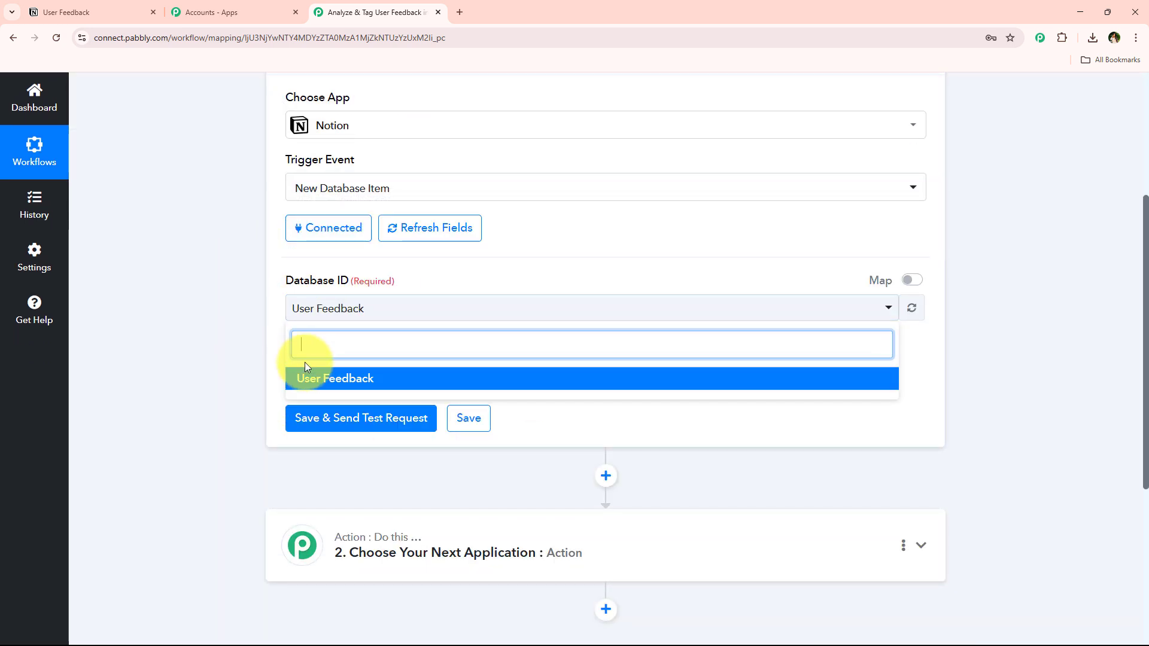
pyautogui.click(377, 386)
pyautogui.hotkey('ctrl', '1')
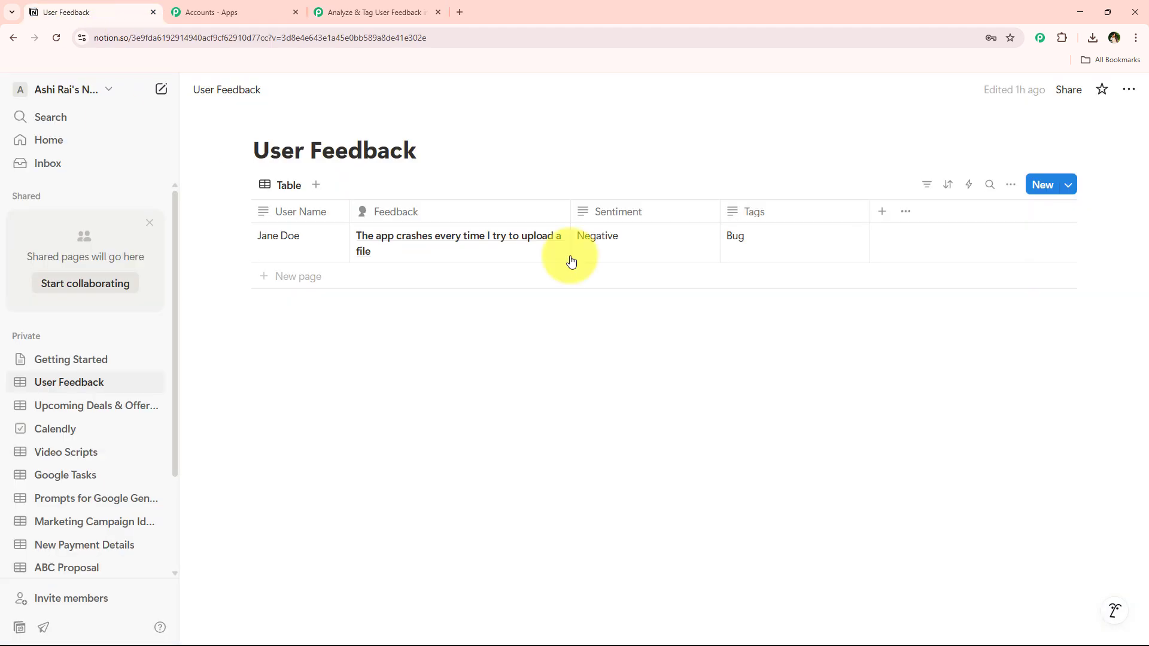
pyautogui.click(351, 6)
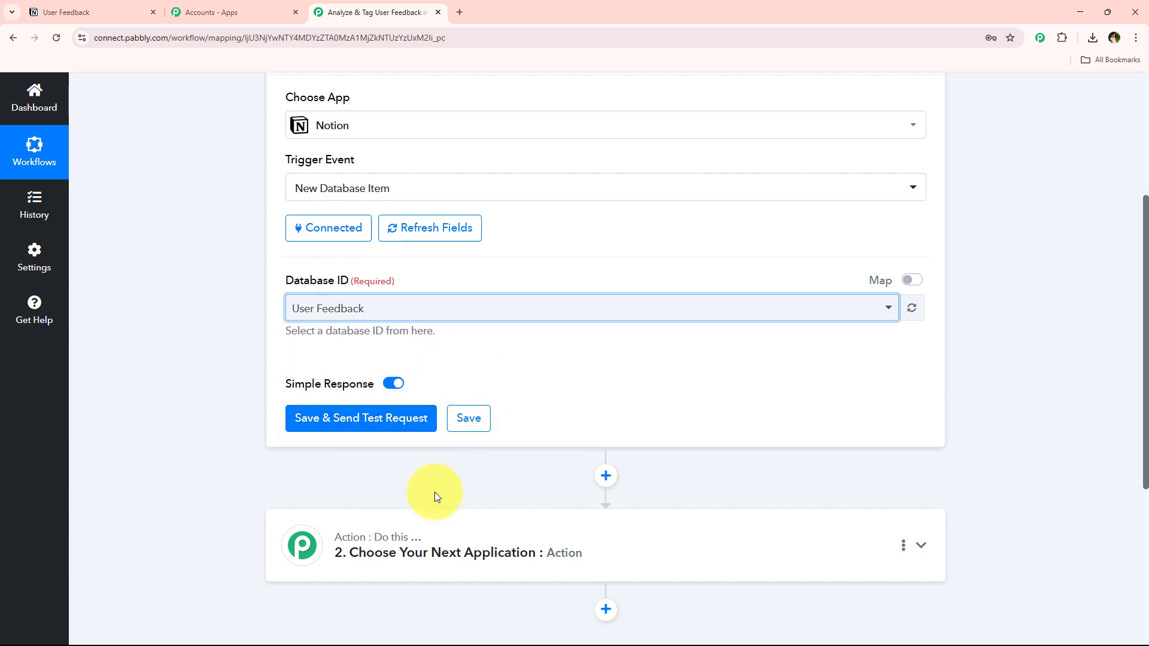
pyautogui.scroll(4, 225, 384)
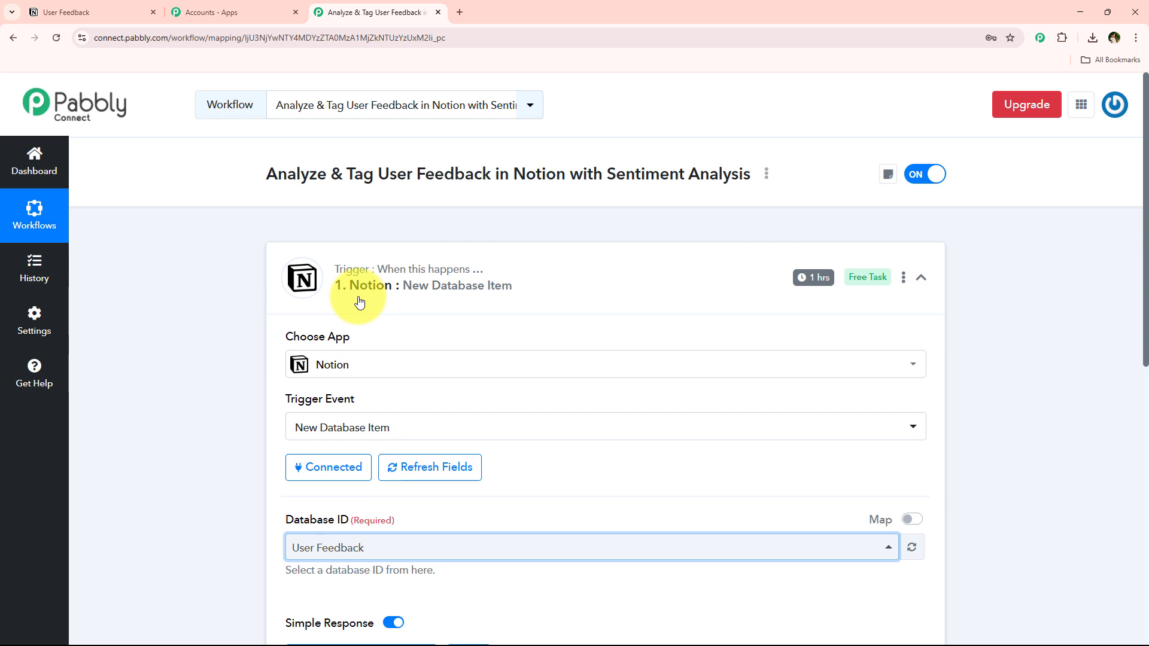
pyautogui.moveTo(822, 282)
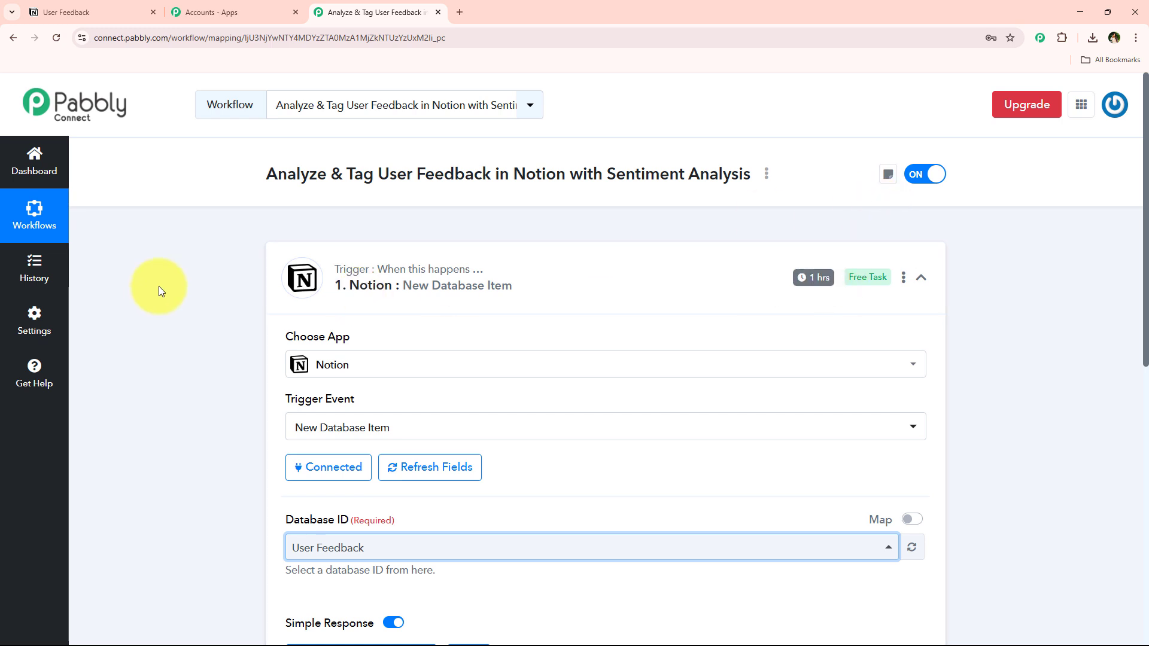
pyautogui.scroll(-6, 287, 305)
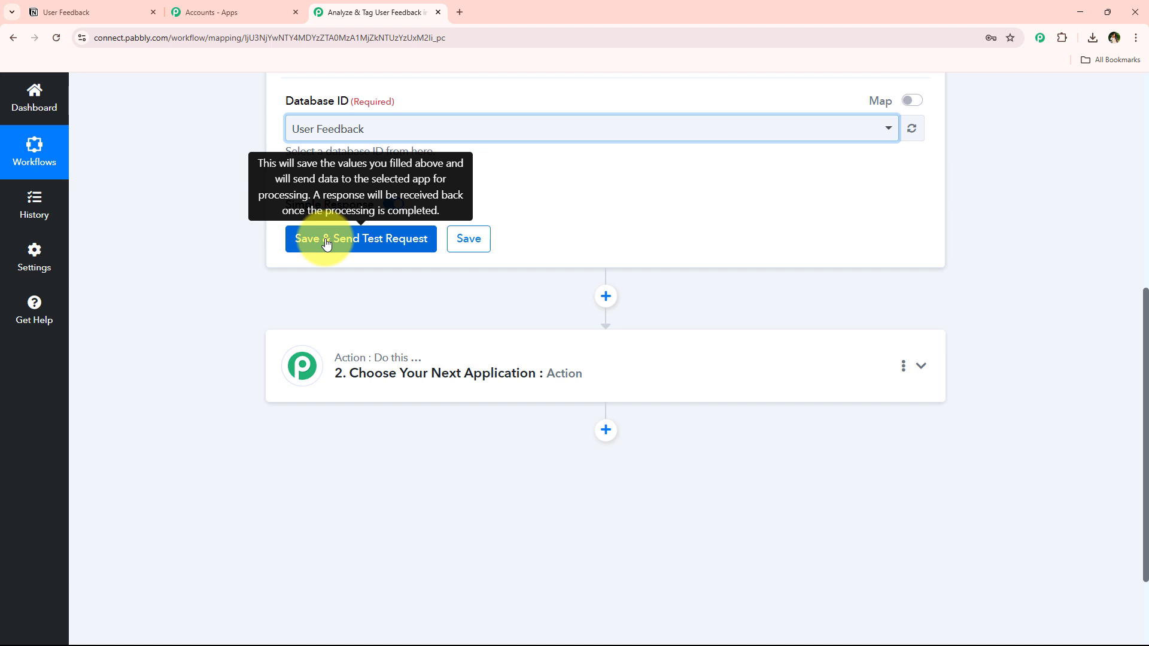
# Switch to Notion and add a row to the User Feedback table with "Test User" as the user name
pyautogui.click(67, 11)
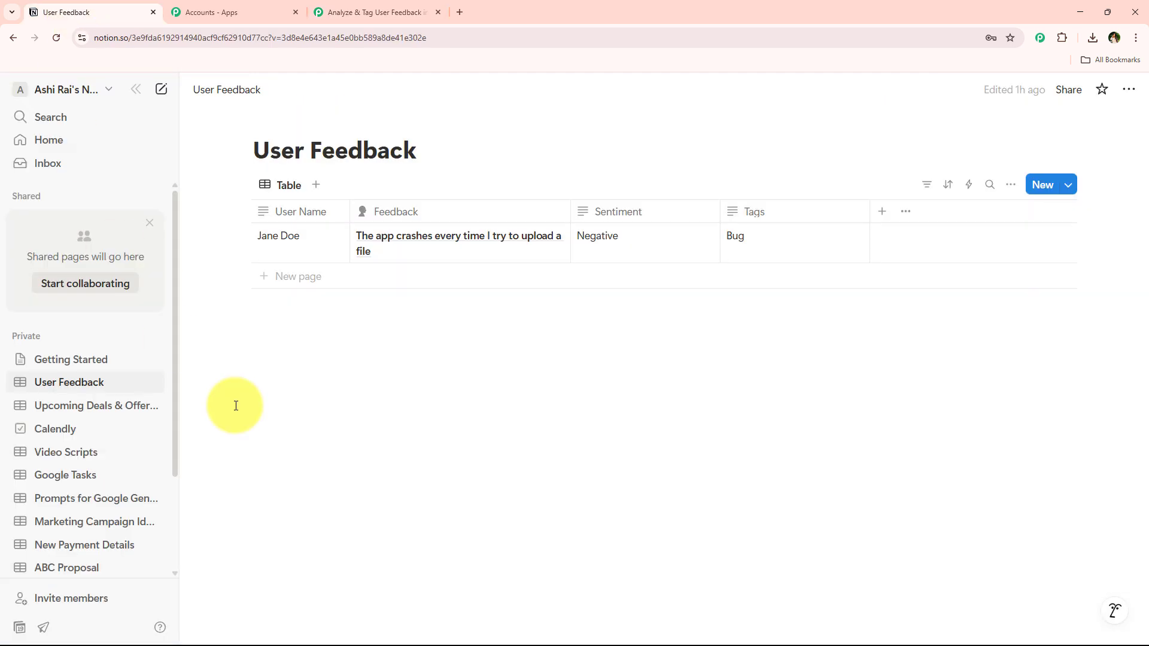
pyautogui.click(364, 8)
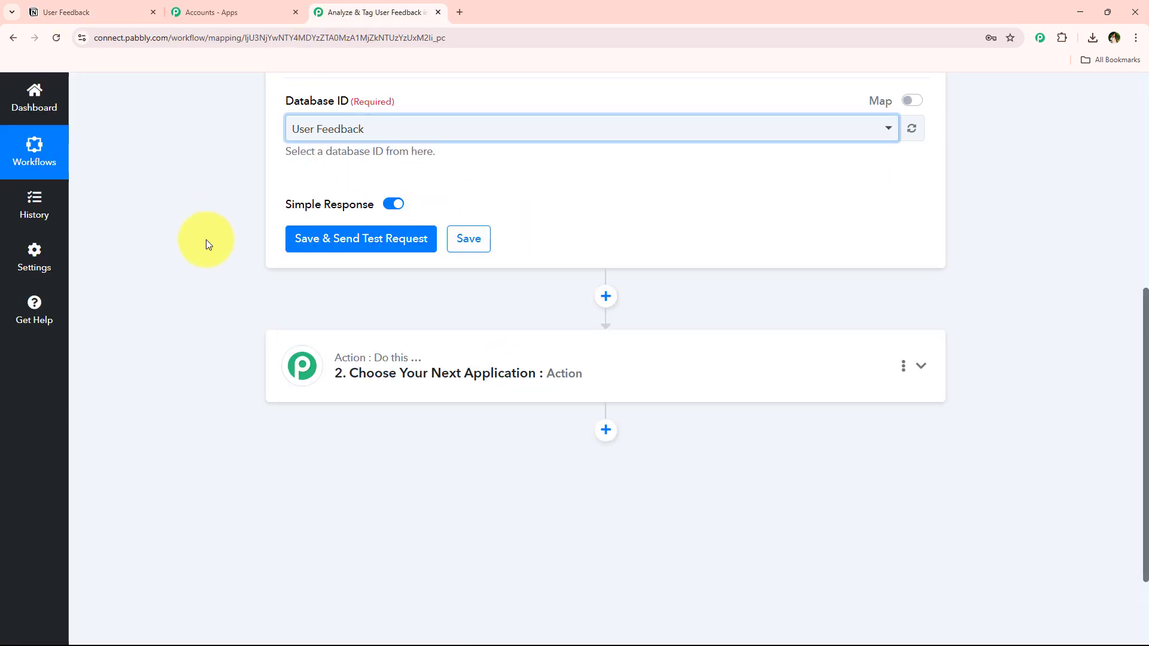
pyautogui.click(137, 6)
pyautogui.click(296, 275)
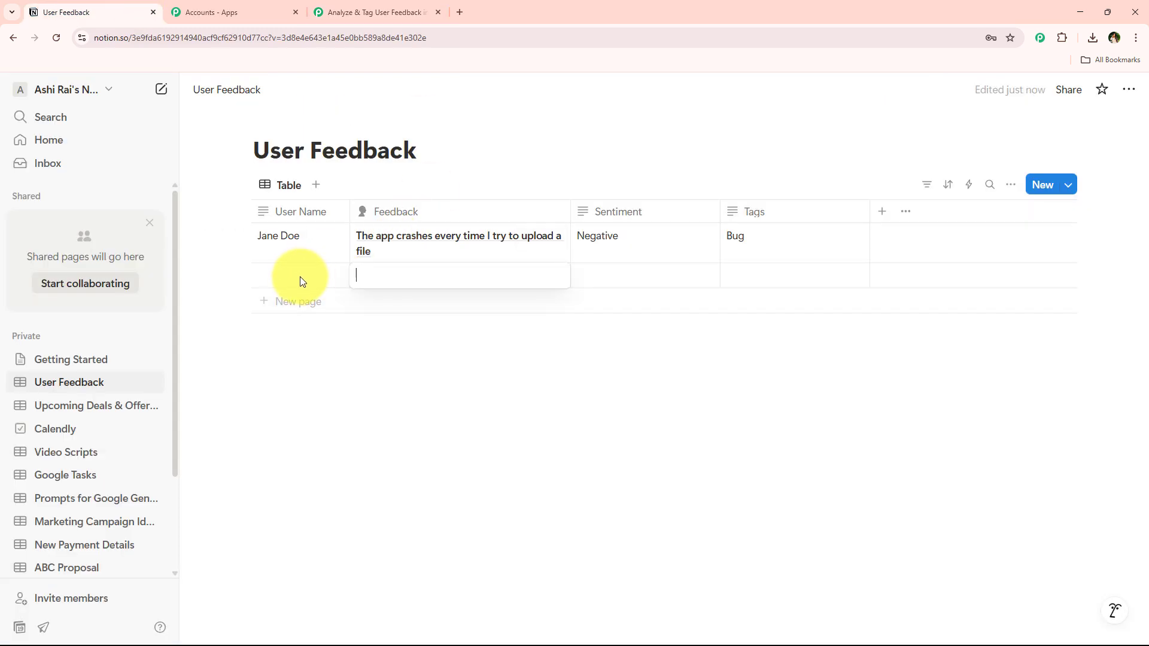
pyautogui.press('Escape')
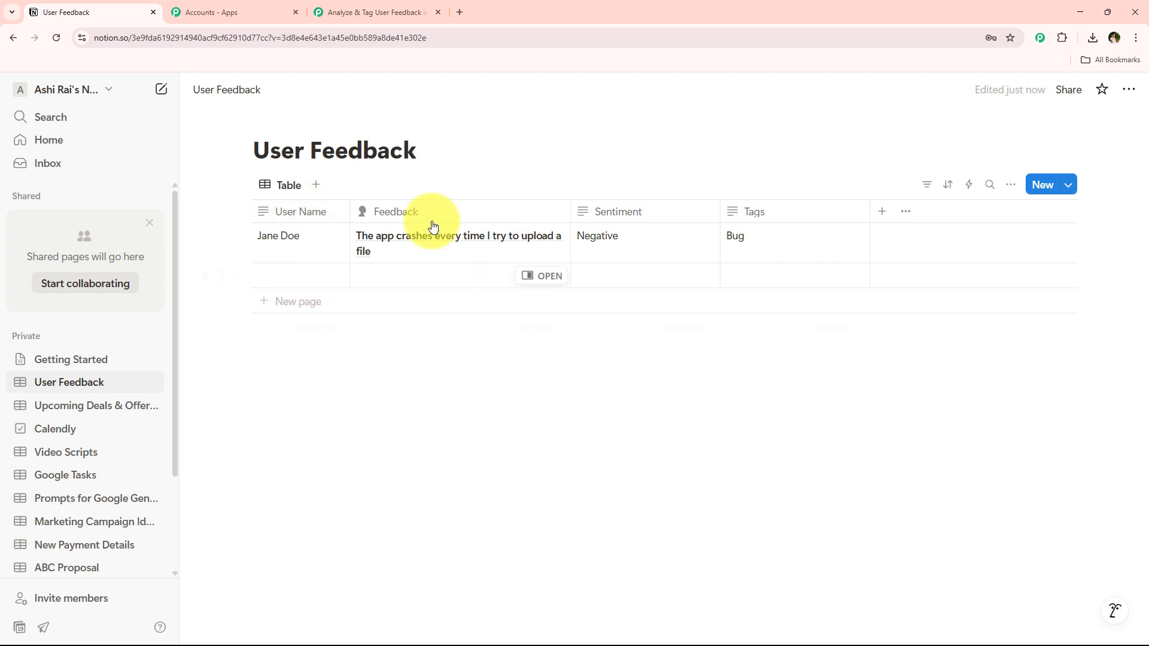
pyautogui.click(307, 281)
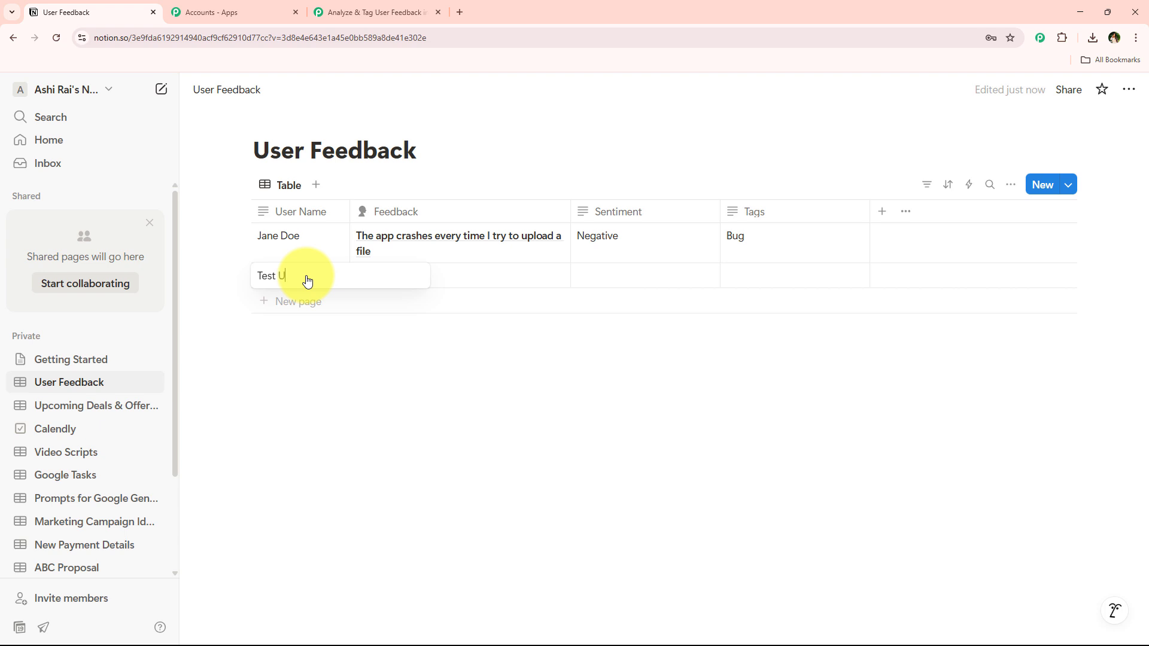
pyautogui.press('Escape')
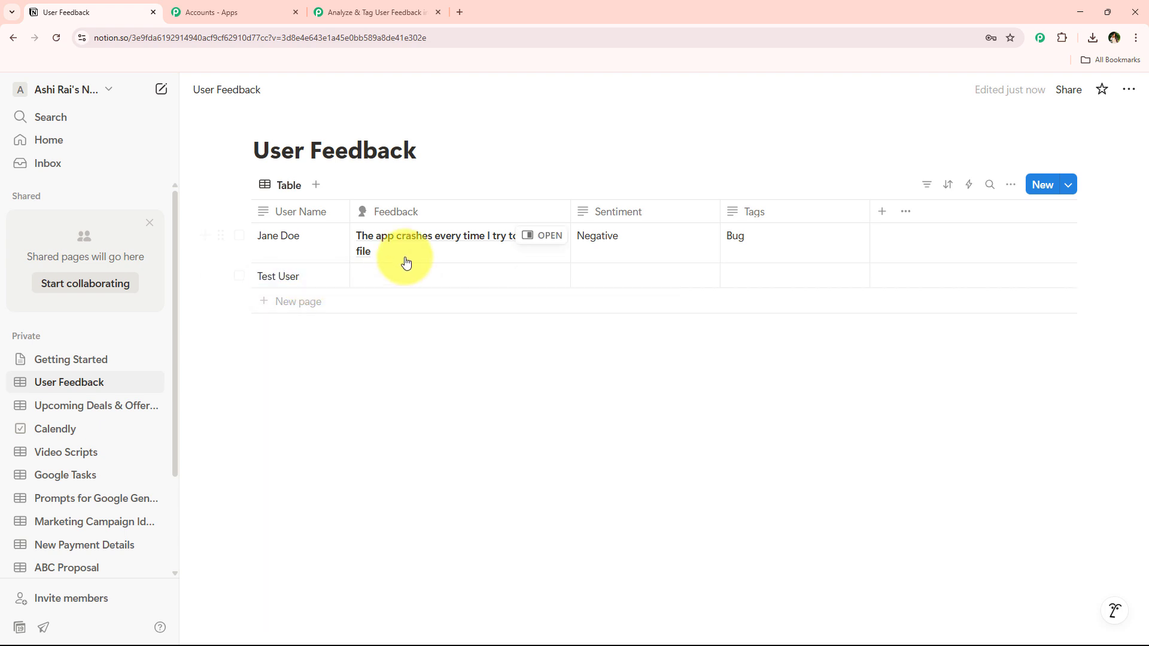
# Enter "Can you add integration with Google Calendar? That would be helpful." as the Test User row's feedback
pyautogui.click(405, 272)
pyautogui.write('Can you add integration with Google Calendar? That would be helpful.')
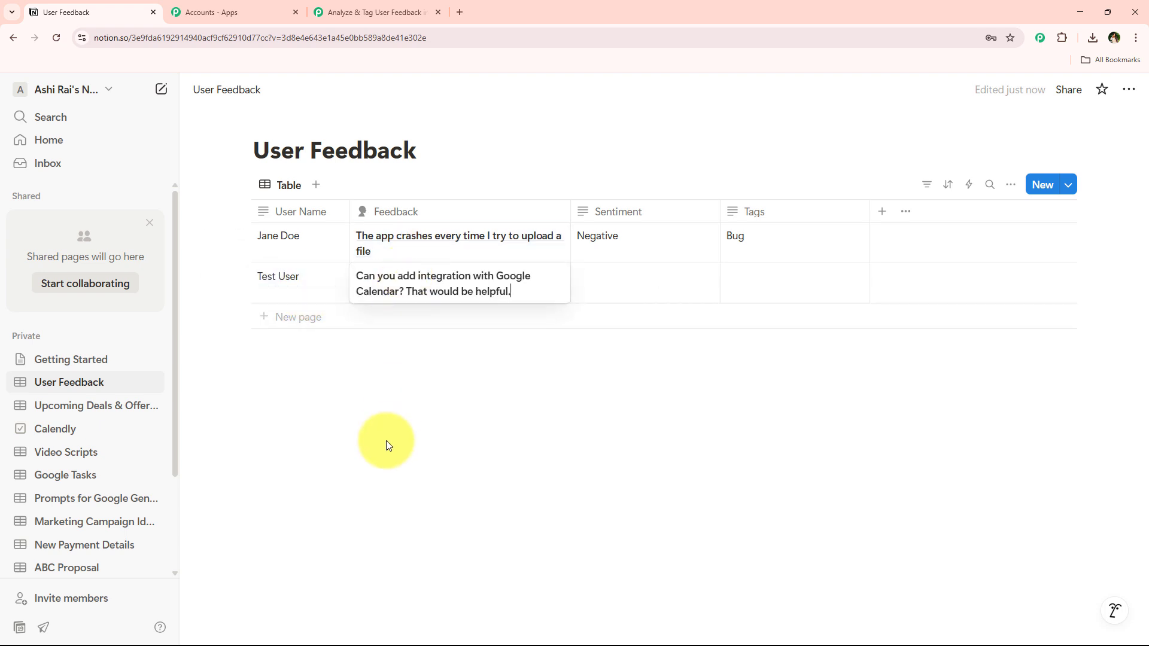
pyautogui.press('Escape')
pyautogui.press('Escape')
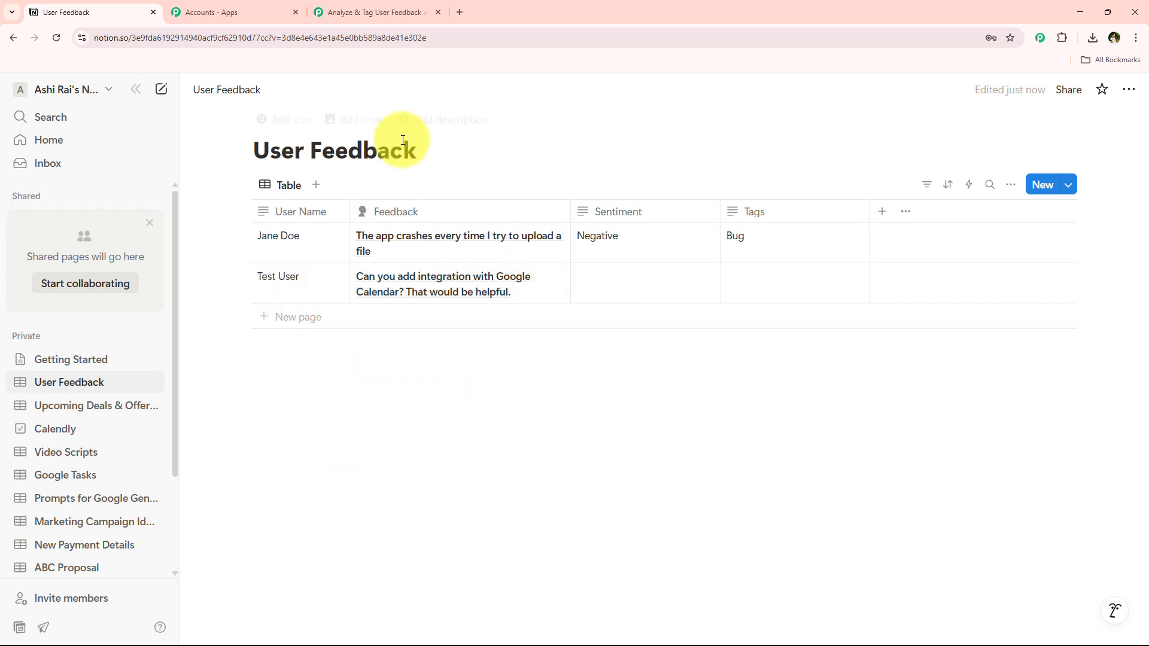
# Switch back to the Pabbly Connect workflow, save the Notion trigger and send a test request
pyautogui.click(362, 4)
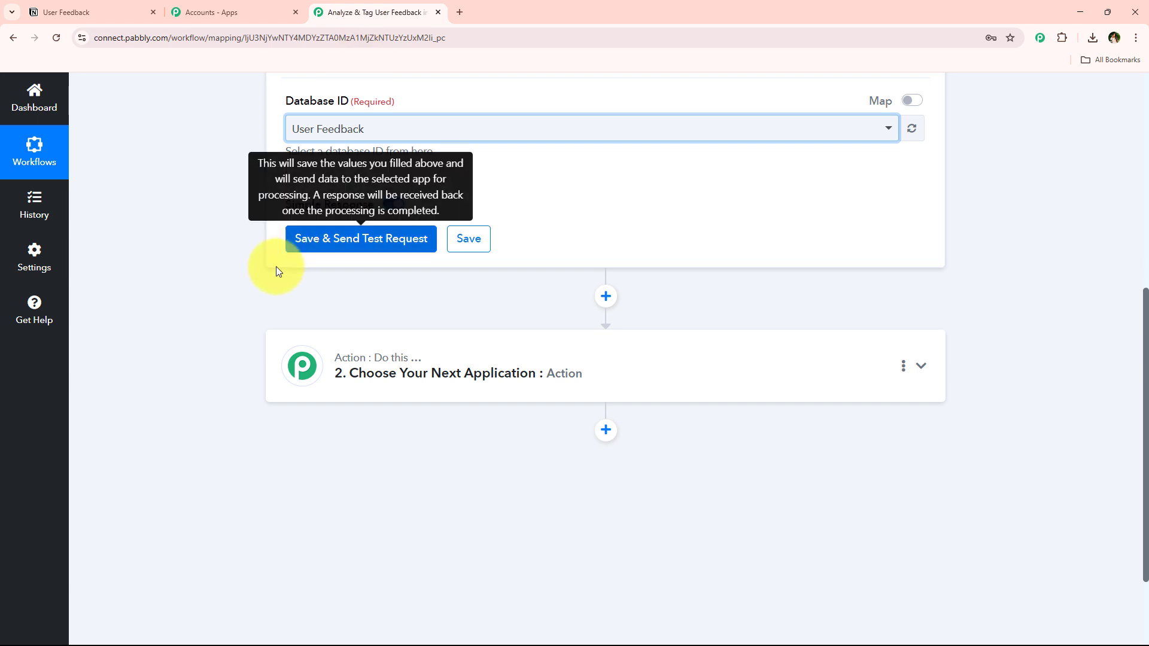
pyautogui.scroll(2, 276, 267)
pyautogui.click(357, 372)
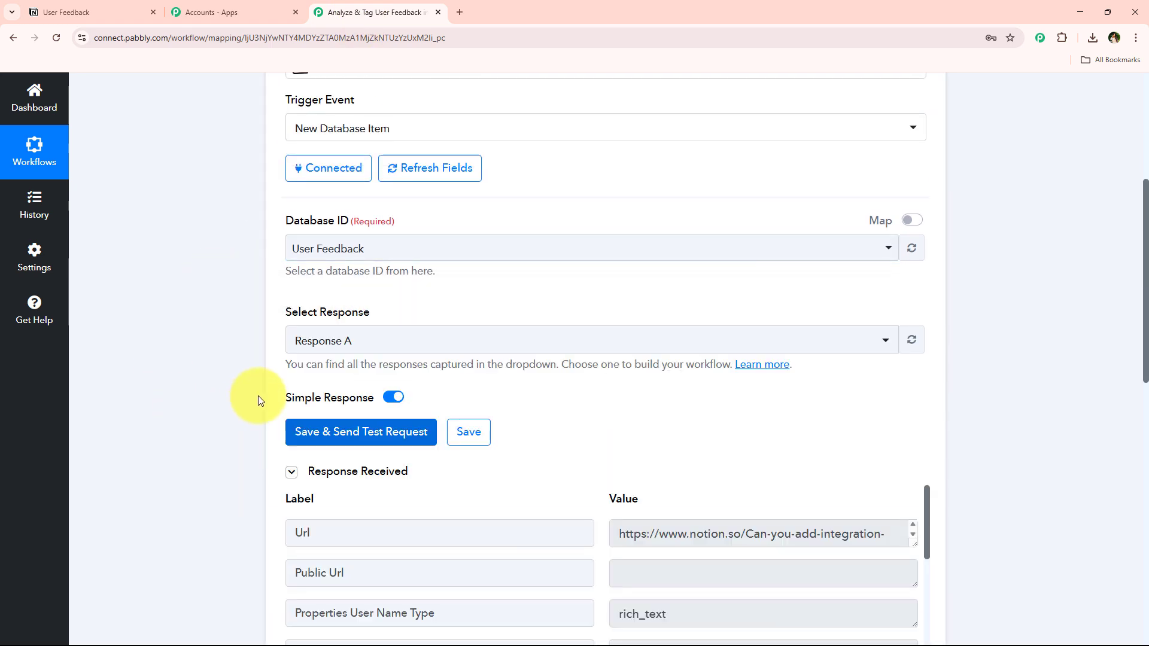
# Examine the user name and feedback text in the Notion trigger's received response, enlarging the feedback value, and collapse the trigger
pyautogui.scroll(-5, 475, 320)
pyautogui.scroll(-3, 707, 385)
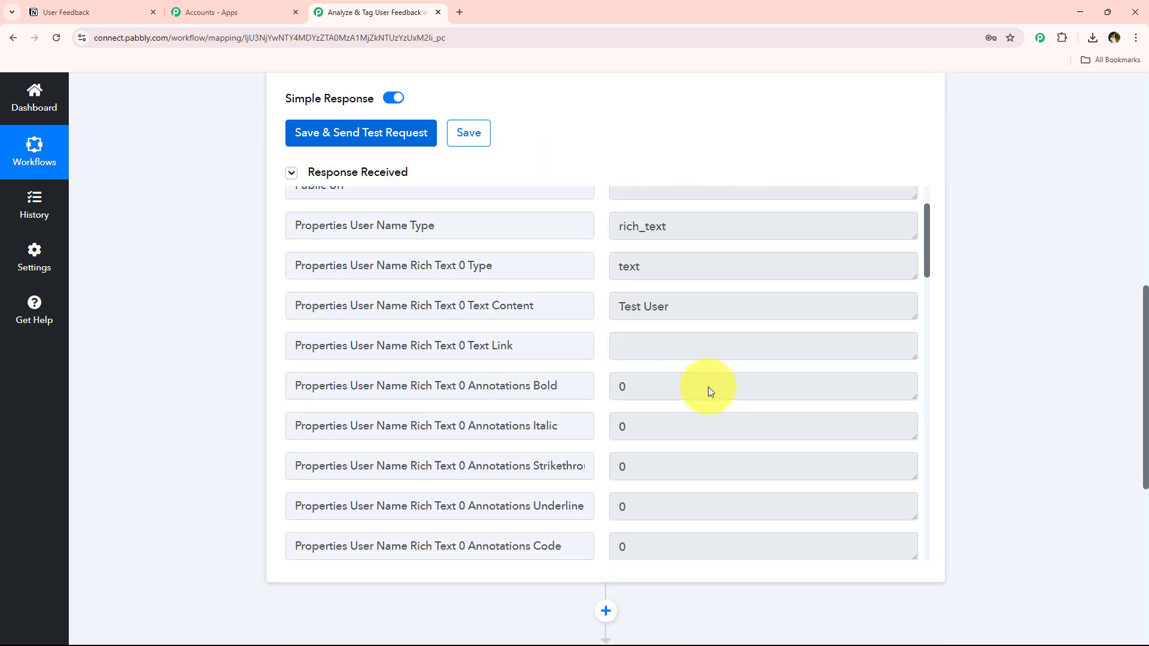
pyautogui.tripleClick(756, 282)
pyautogui.scroll(-6, 675, 308)
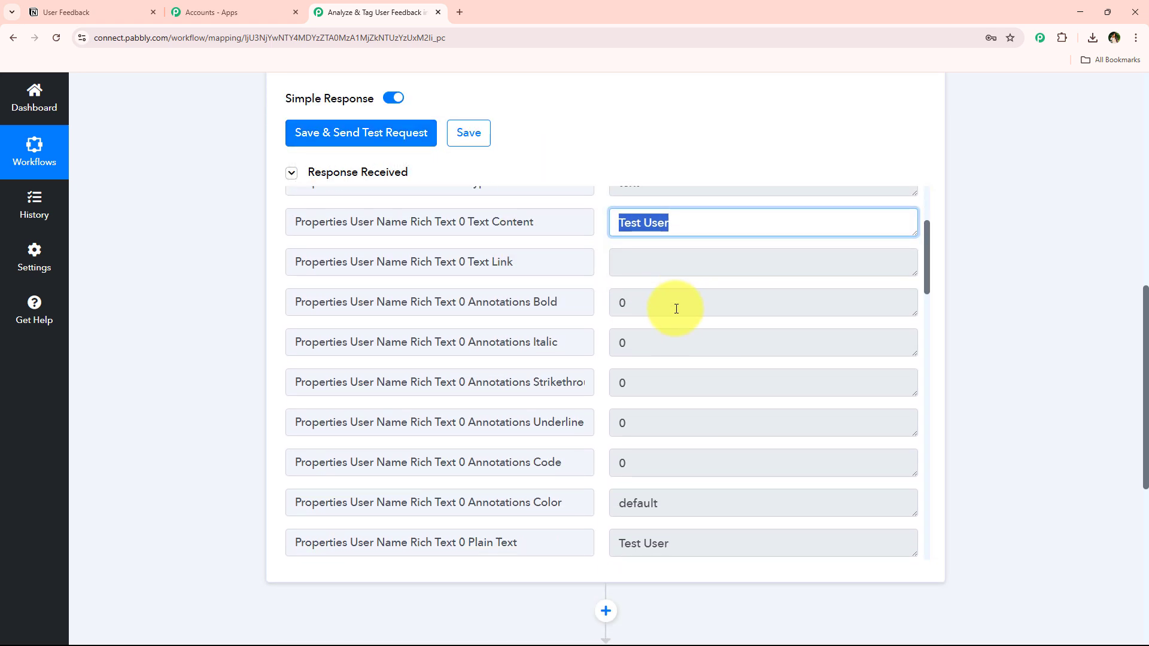
pyautogui.scroll(-4, 628, 342)
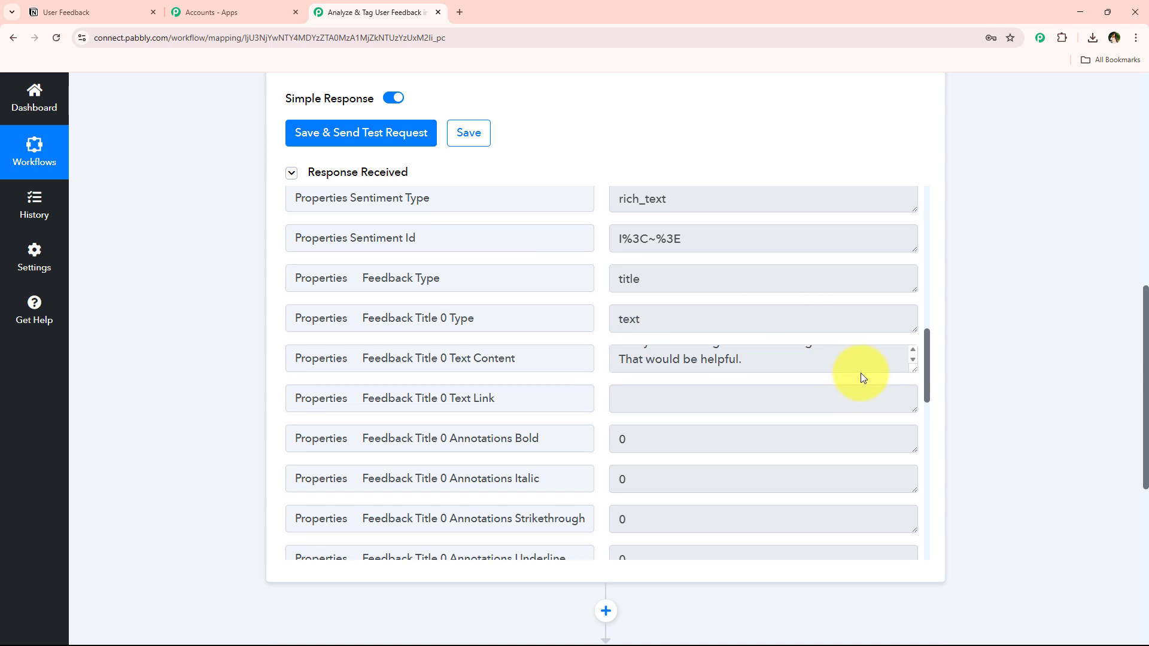
pyautogui.scroll(2, 886, 455)
pyautogui.moveTo(913, 505); pyautogui.dragTo(910, 546)
pyautogui.scroll(-2, 792, 403)
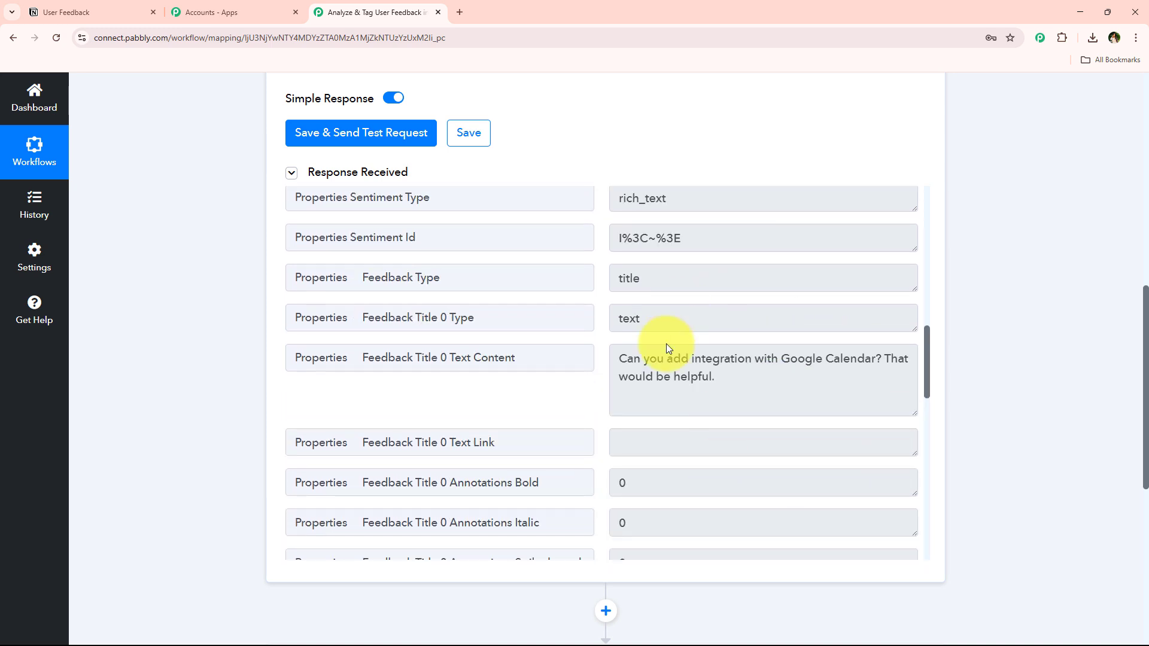
pyautogui.scroll(10, 229, 427)
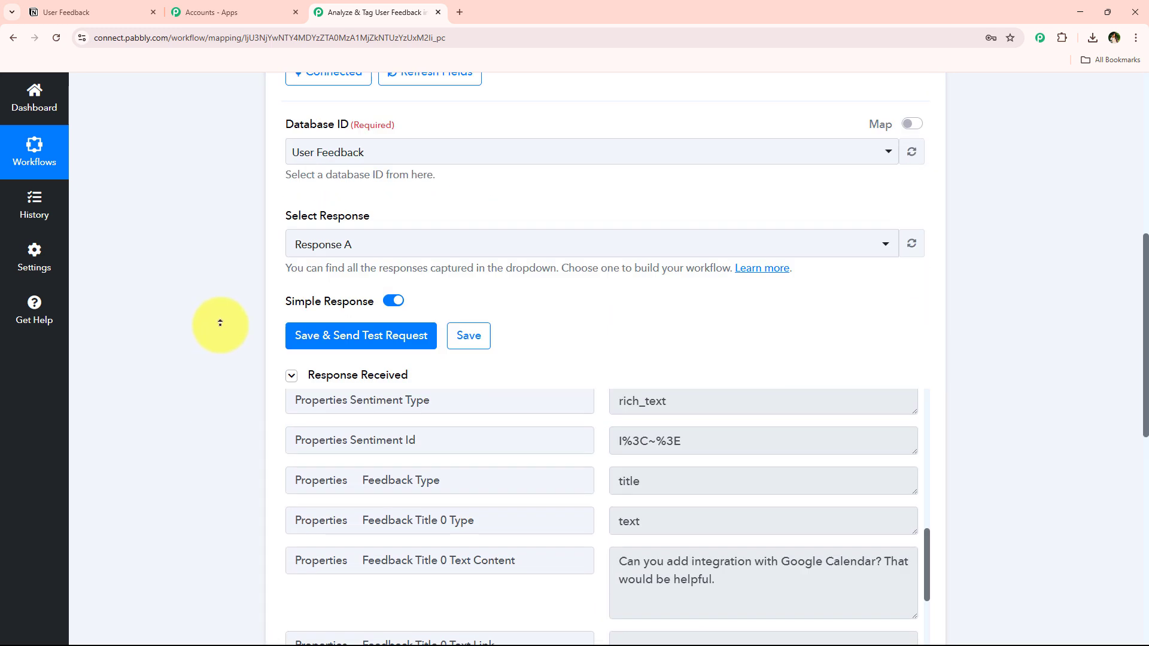
pyautogui.click(401, 296)
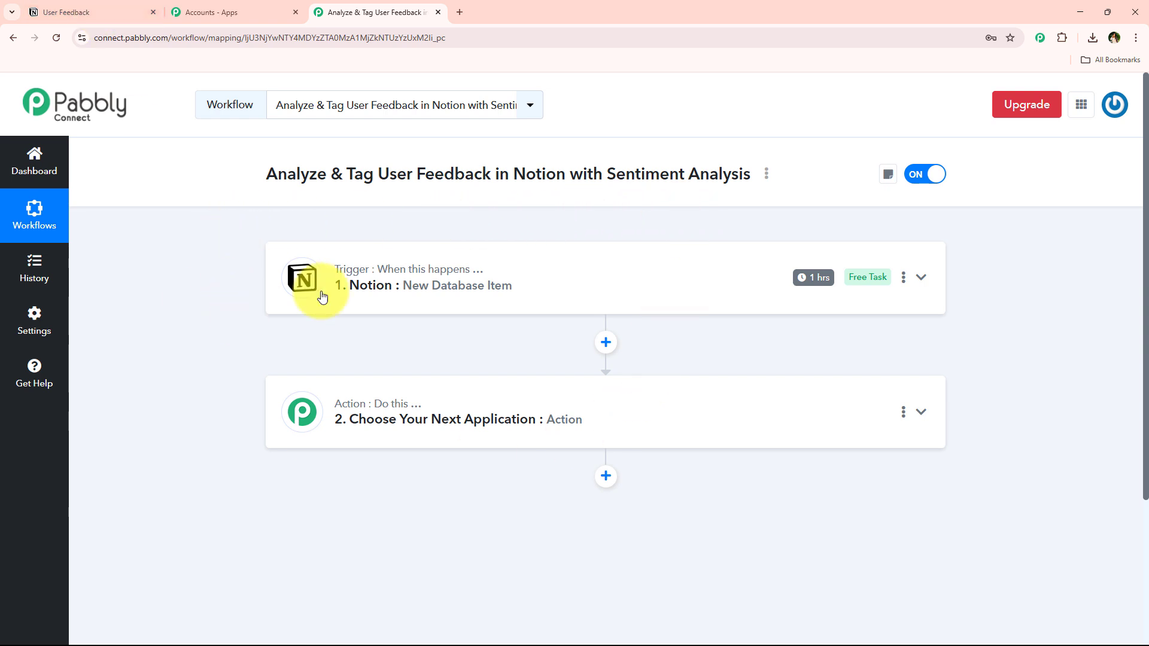
# Review the available trigger time intervals for the Notion trigger and close the settings without changing them
pyautogui.moveTo(798, 286)
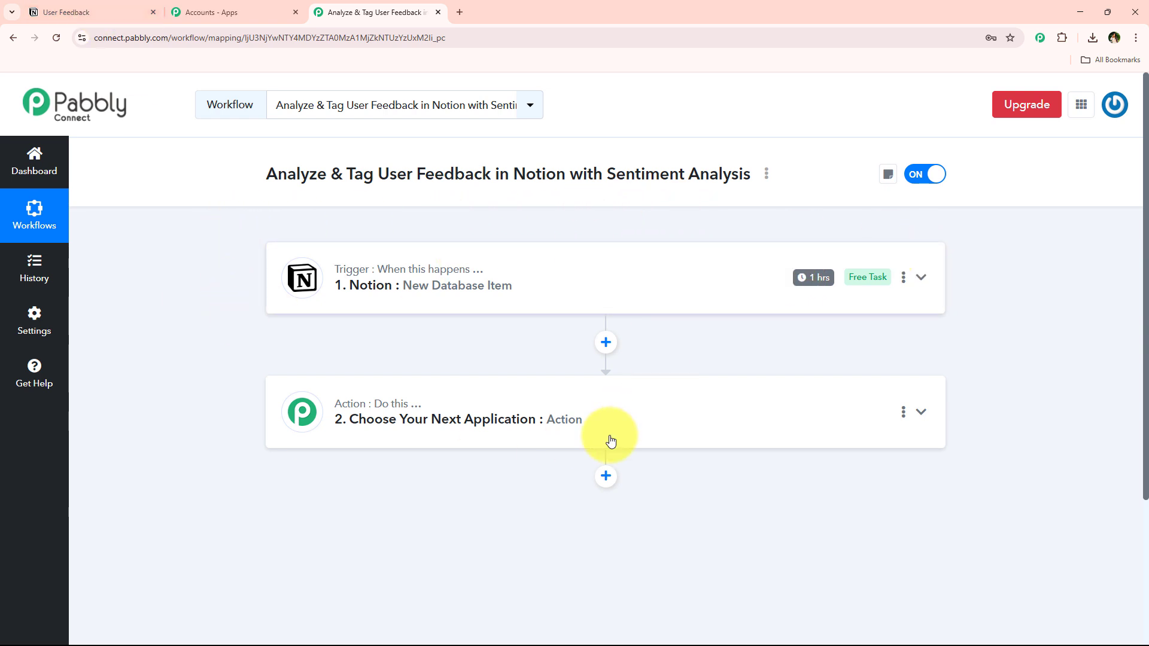
pyautogui.click(904, 281)
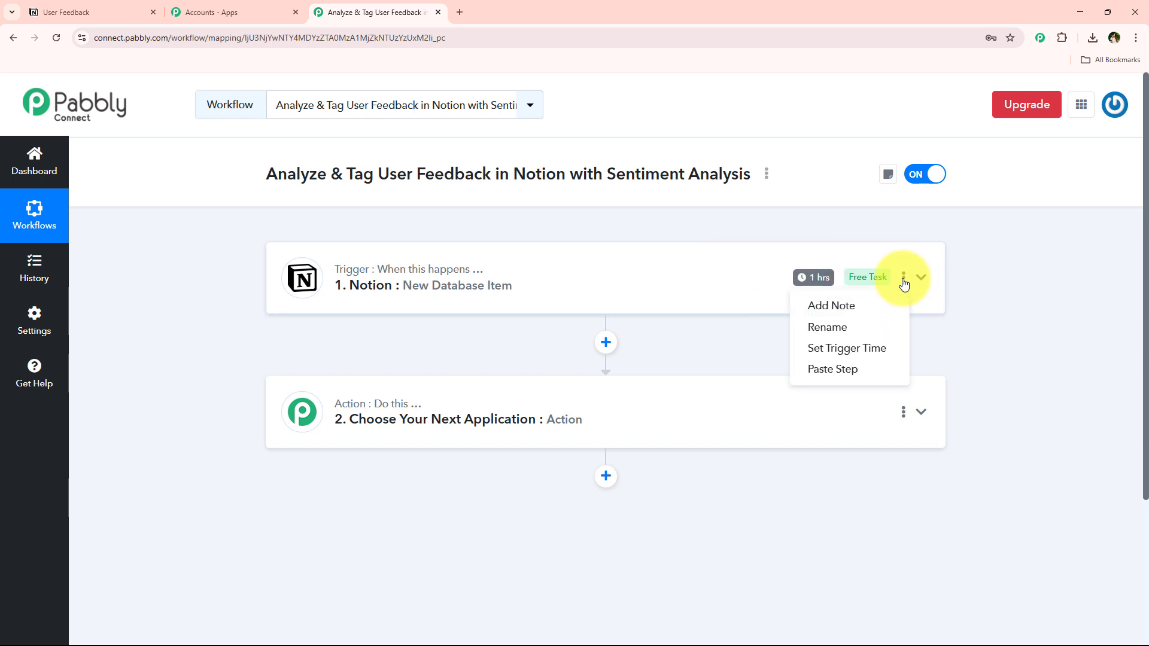
pyautogui.click(886, 347)
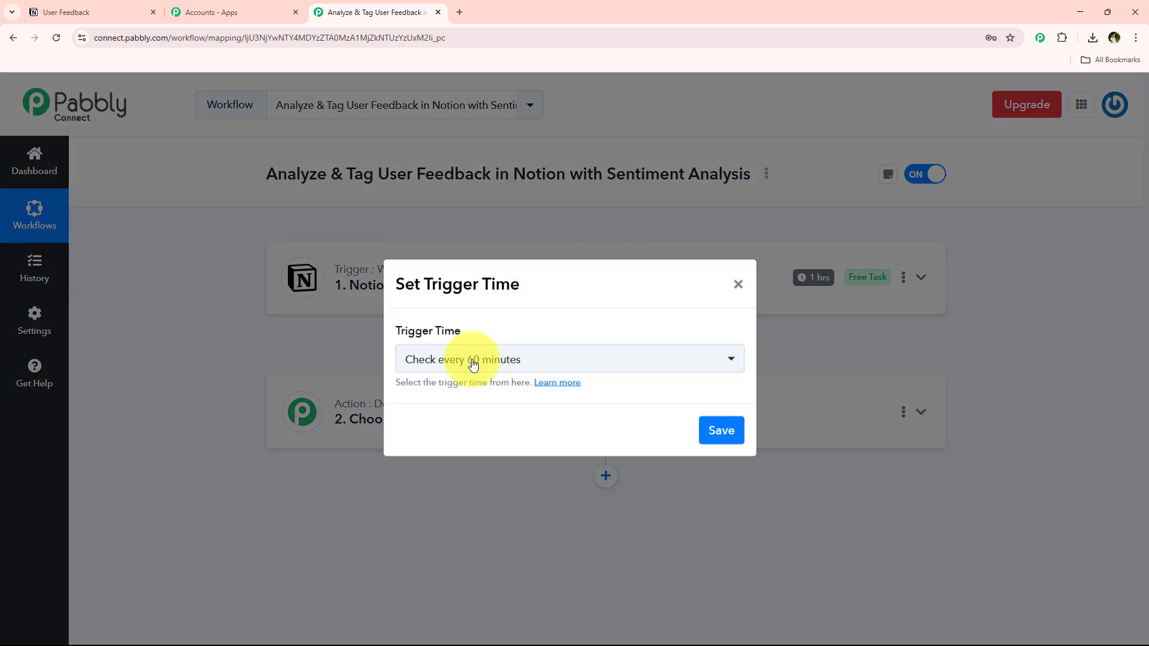
pyautogui.click(472, 360)
pyautogui.scroll(-2, 508, 505)
pyautogui.scroll(4, 501, 544)
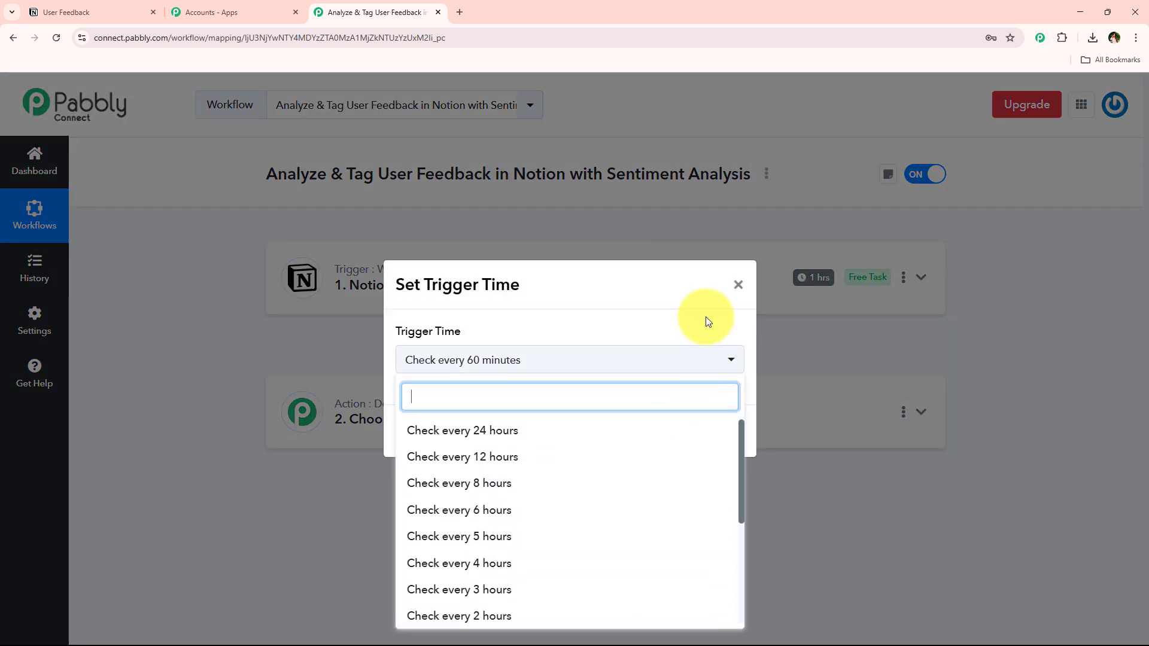
pyautogui.click(740, 286)
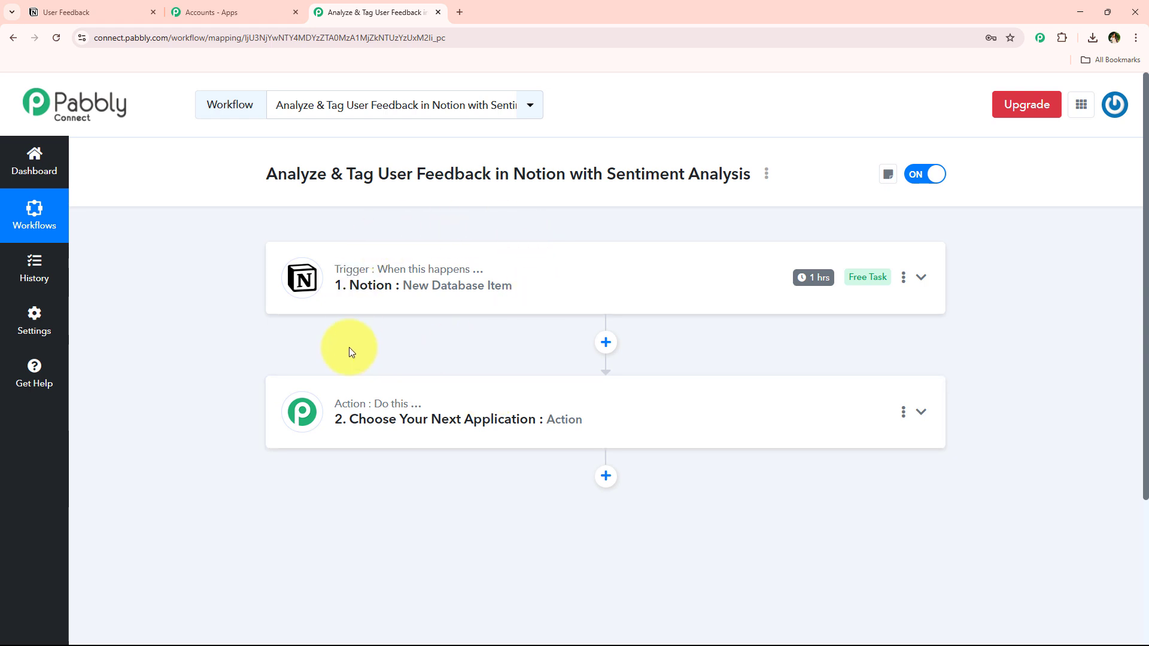
# Choose OpenAI (ChatGPT, DALL-E, Whisper) as the second step's app and ChatGPT as its action event
pyautogui.click(302, 410)
pyautogui.scroll(3, 149, 397)
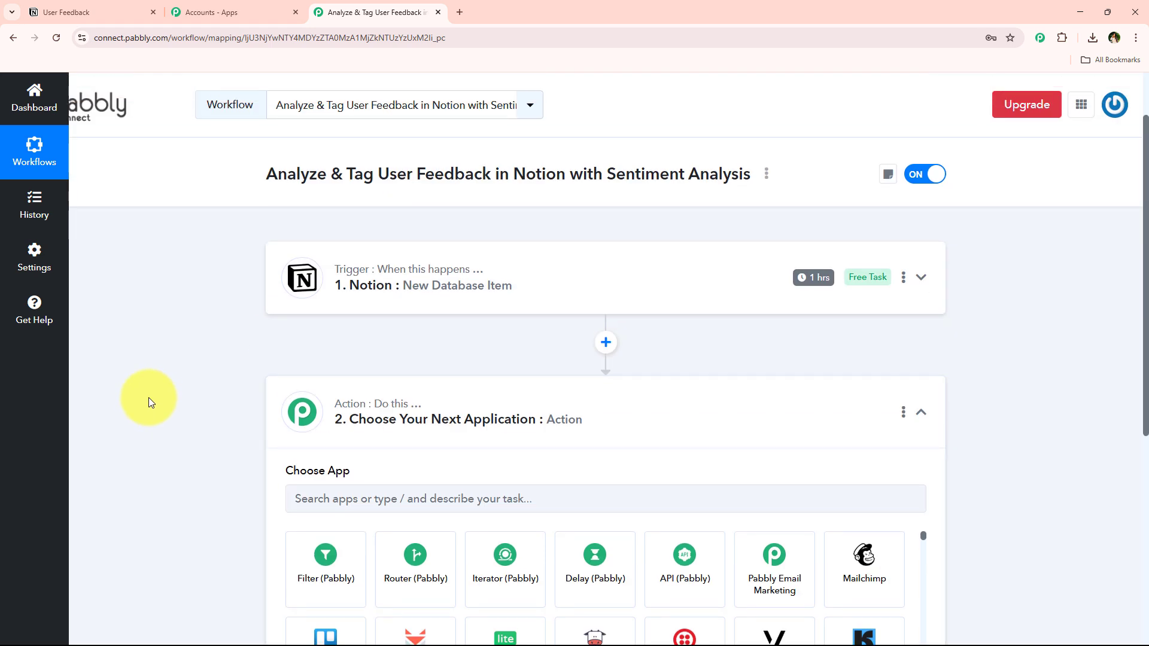
pyautogui.moveTo(377, 174); pyautogui.dragTo(480, 166)
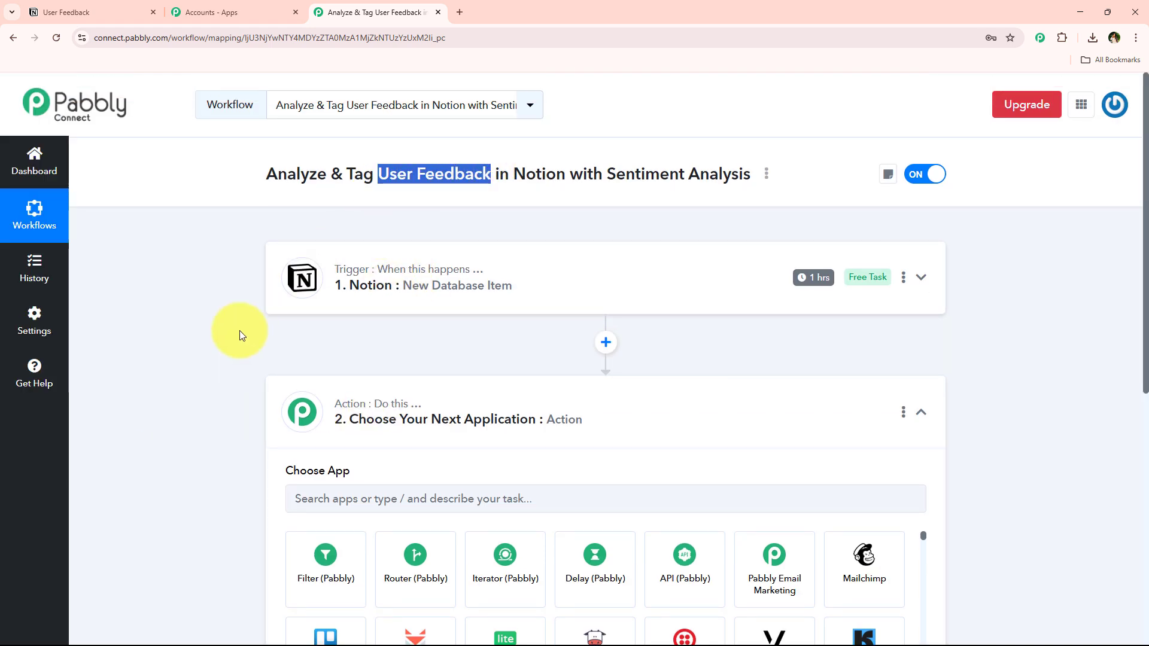
pyautogui.click(169, 439)
pyautogui.scroll(-2, 358, 464)
pyautogui.click(398, 387)
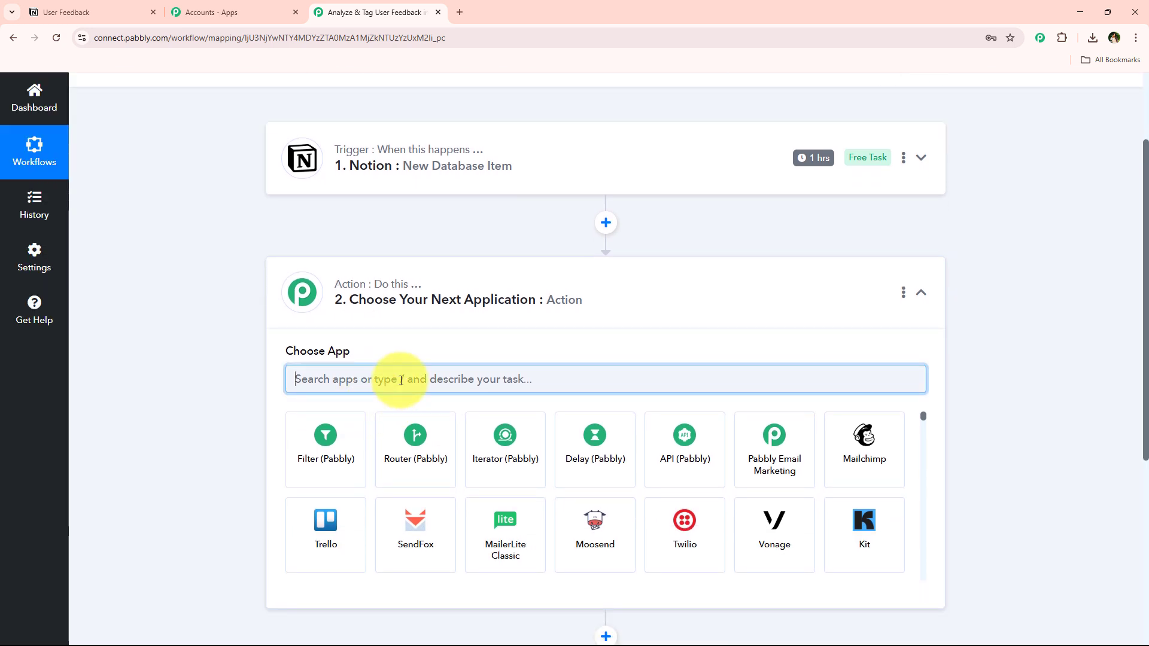
pyautogui.write('OpenAi')
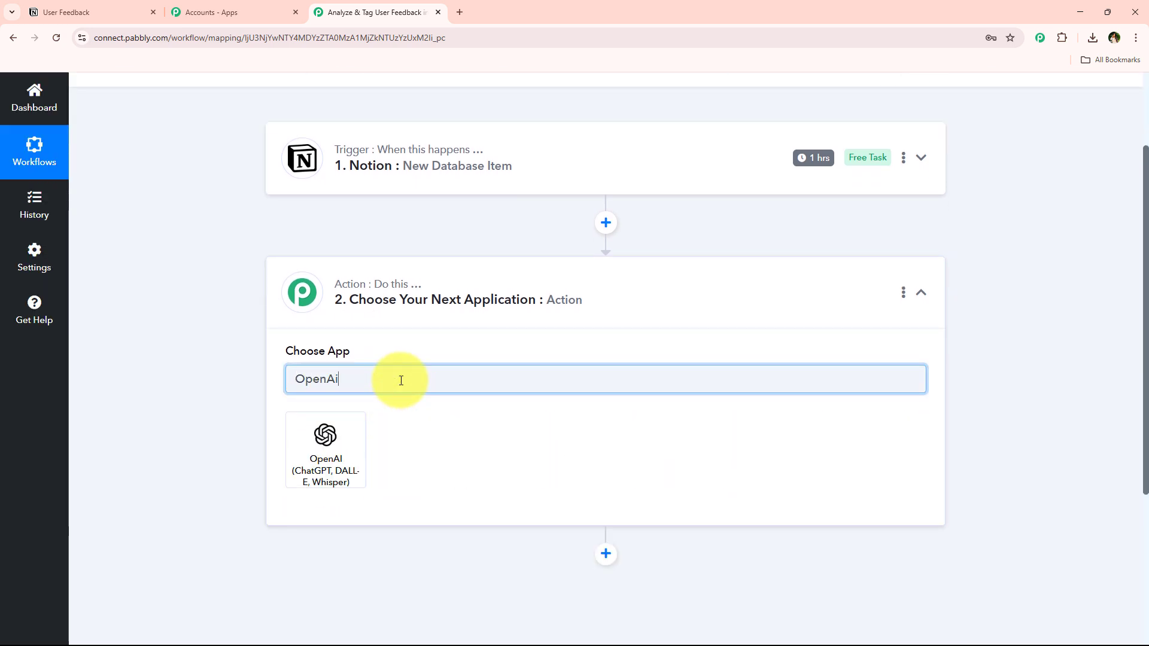
pyautogui.click(316, 465)
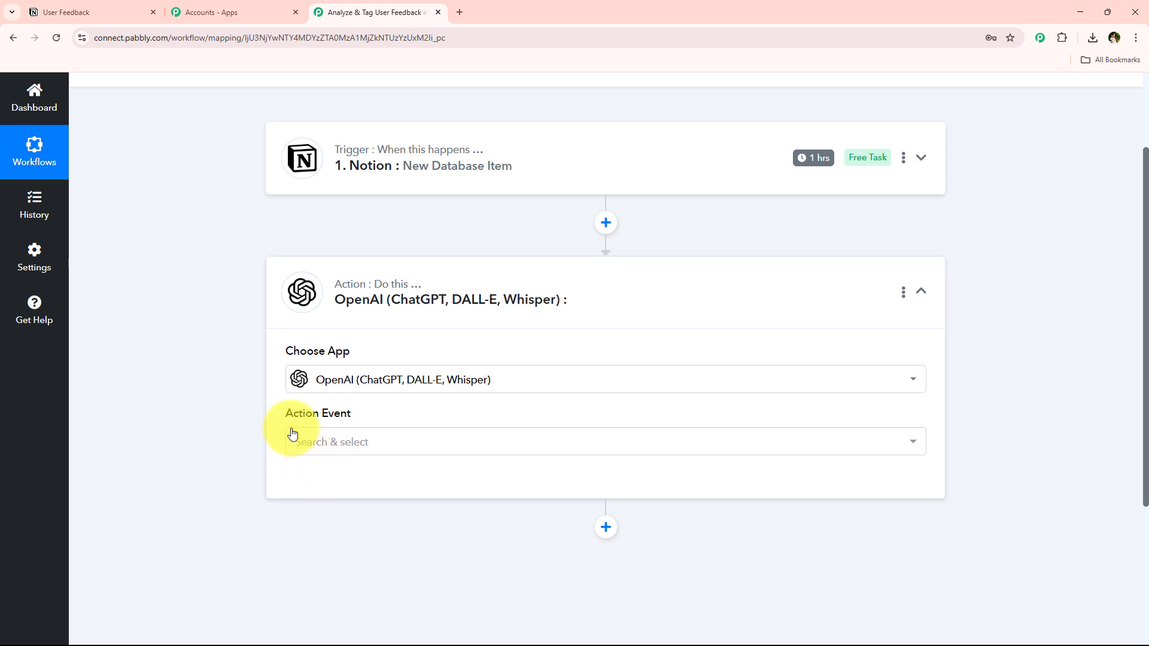
pyautogui.click(372, 453)
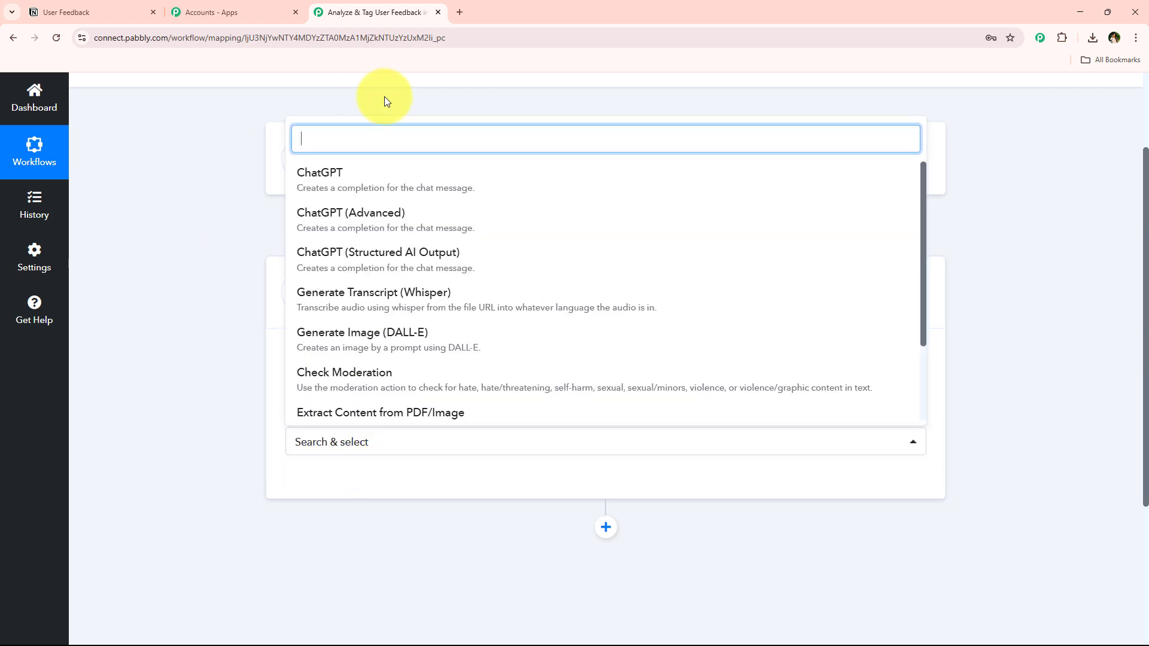
pyautogui.click(418, 174)
# Start connecting the OpenAI account and choose to add a new connection instead of using an existing one
pyautogui.click(319, 479)
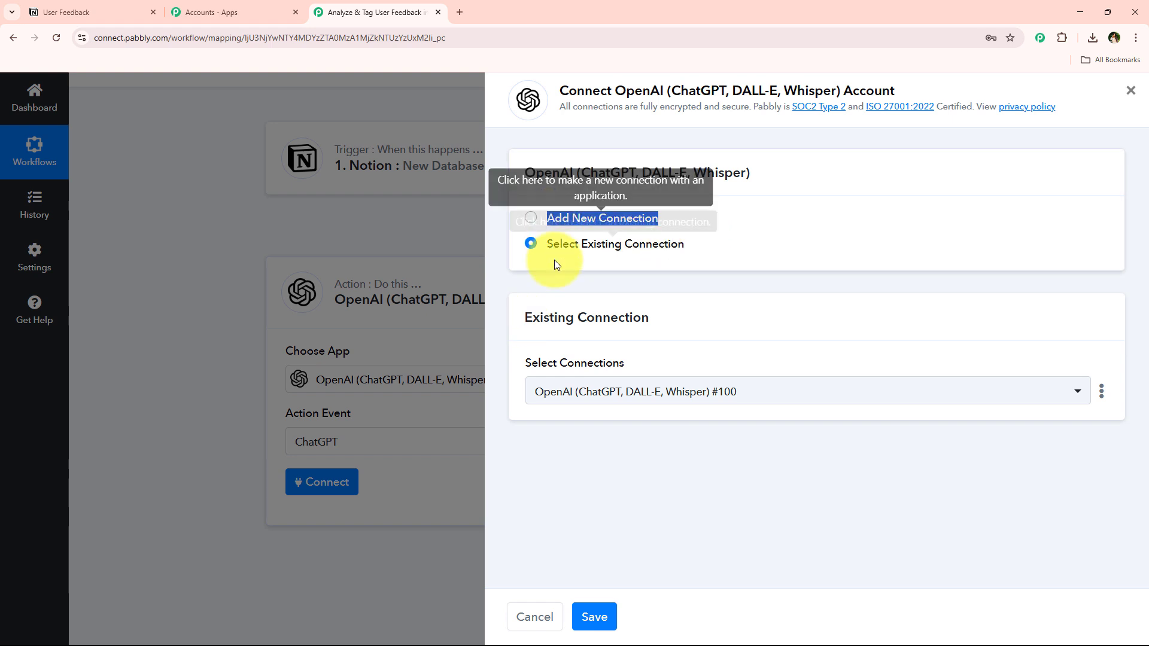
pyautogui.moveTo(688, 245); pyautogui.dragTo(541, 246)
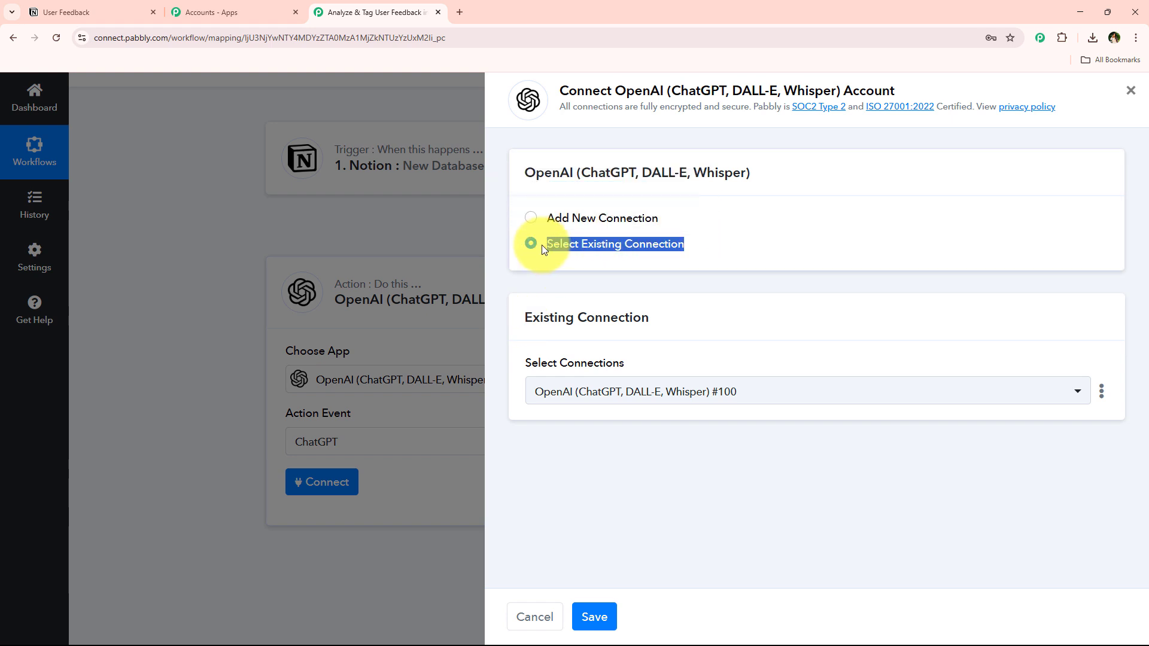
pyautogui.moveTo(615, 89); pyautogui.dragTo(664, 84)
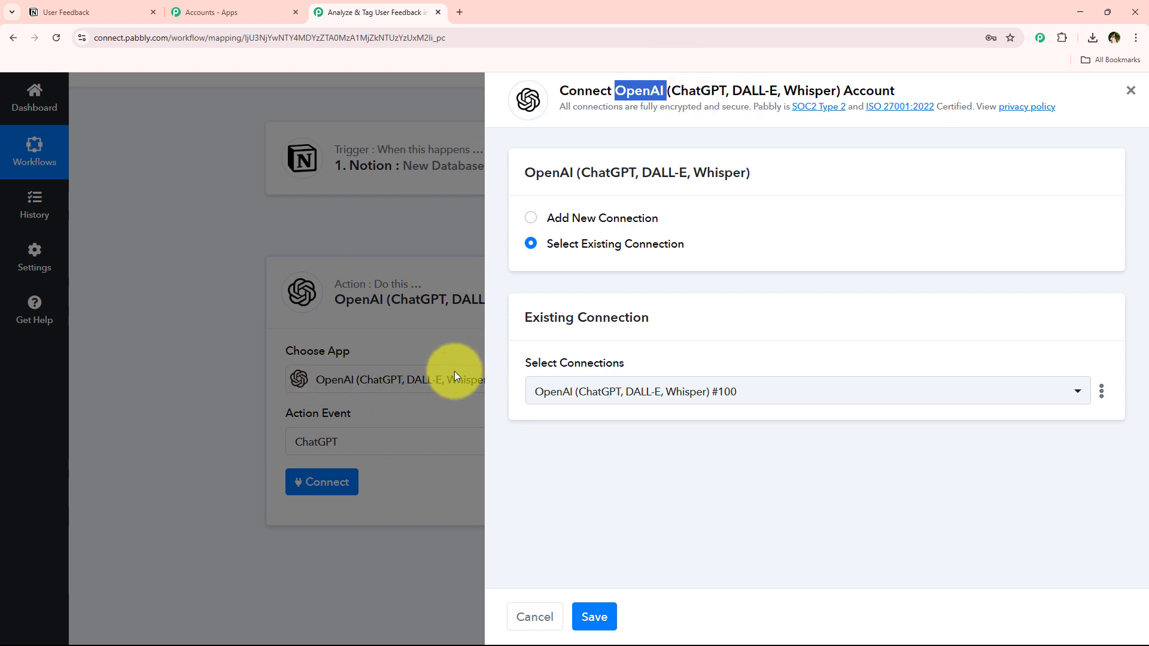
pyautogui.click(576, 246)
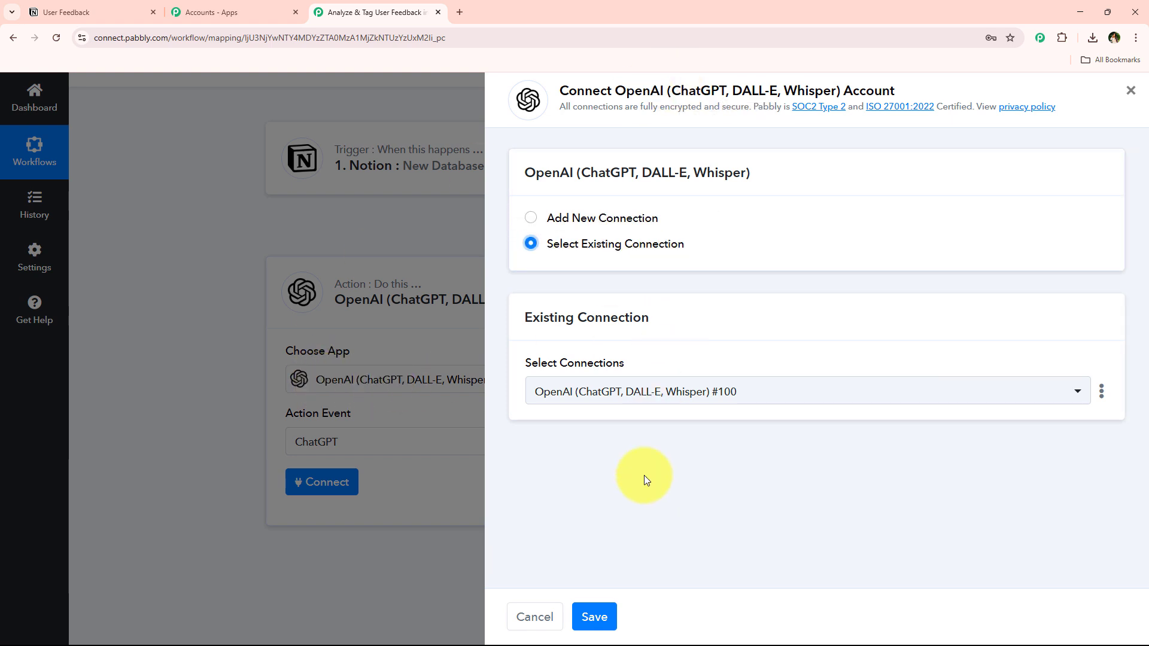
pyautogui.click(625, 218)
pyautogui.click(600, 412)
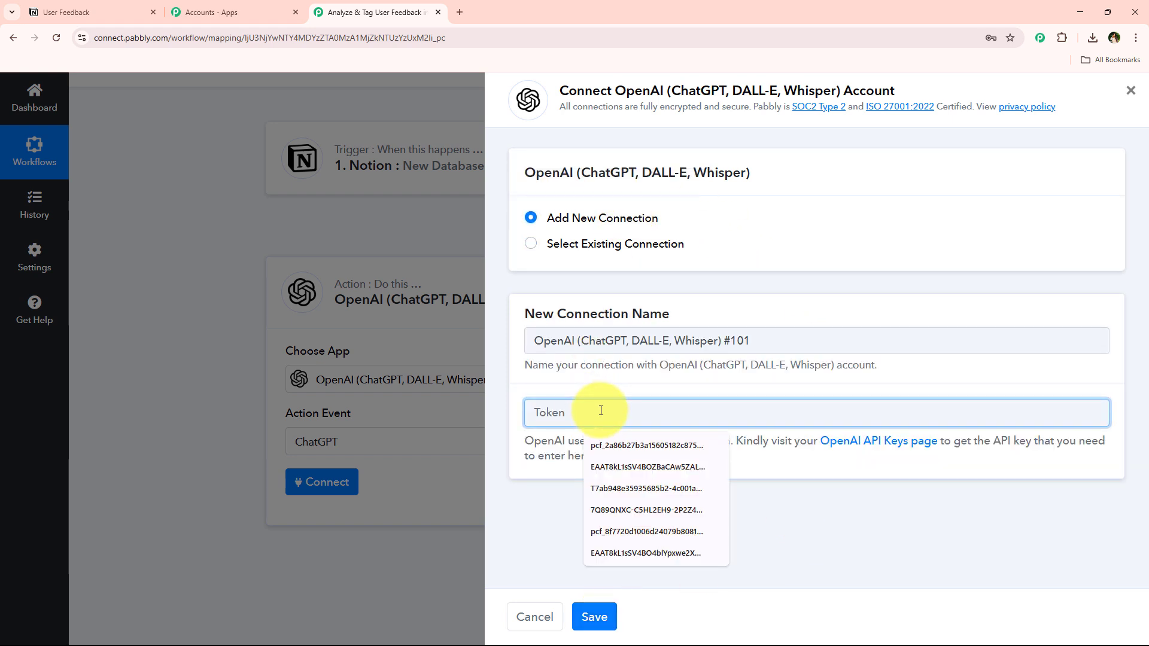
pyautogui.click(544, 432)
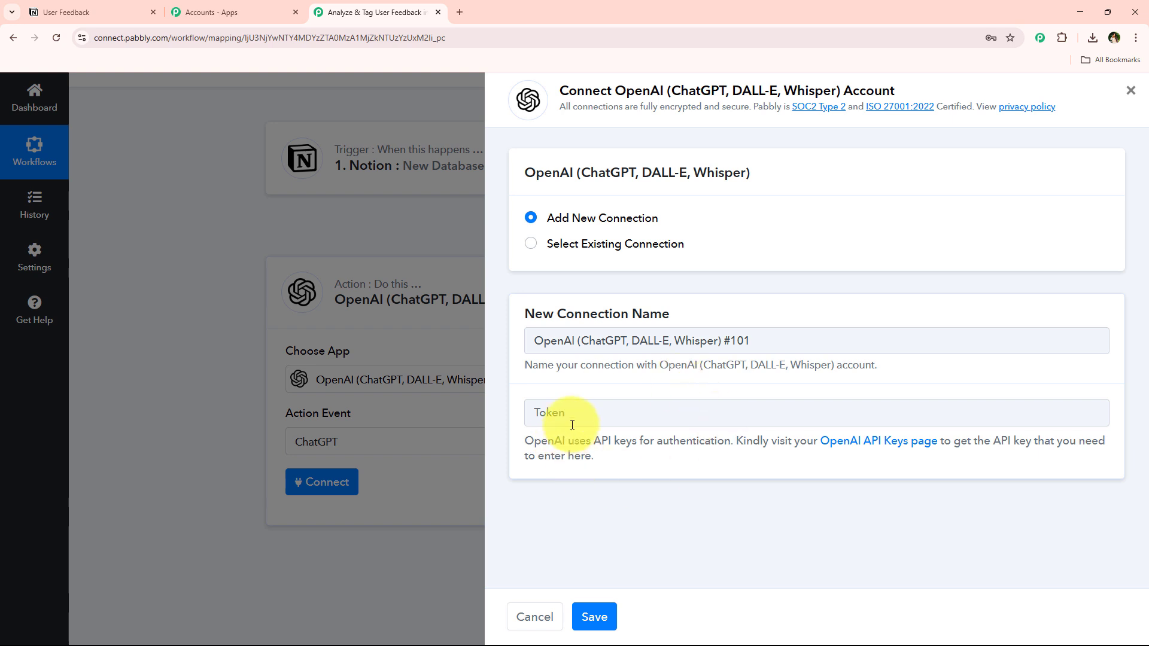
# Read the instructions for the connection token and open the OpenAI API Keys page
pyautogui.moveTo(522, 440); pyautogui.dragTo(1105, 442)
pyautogui.click(749, 471)
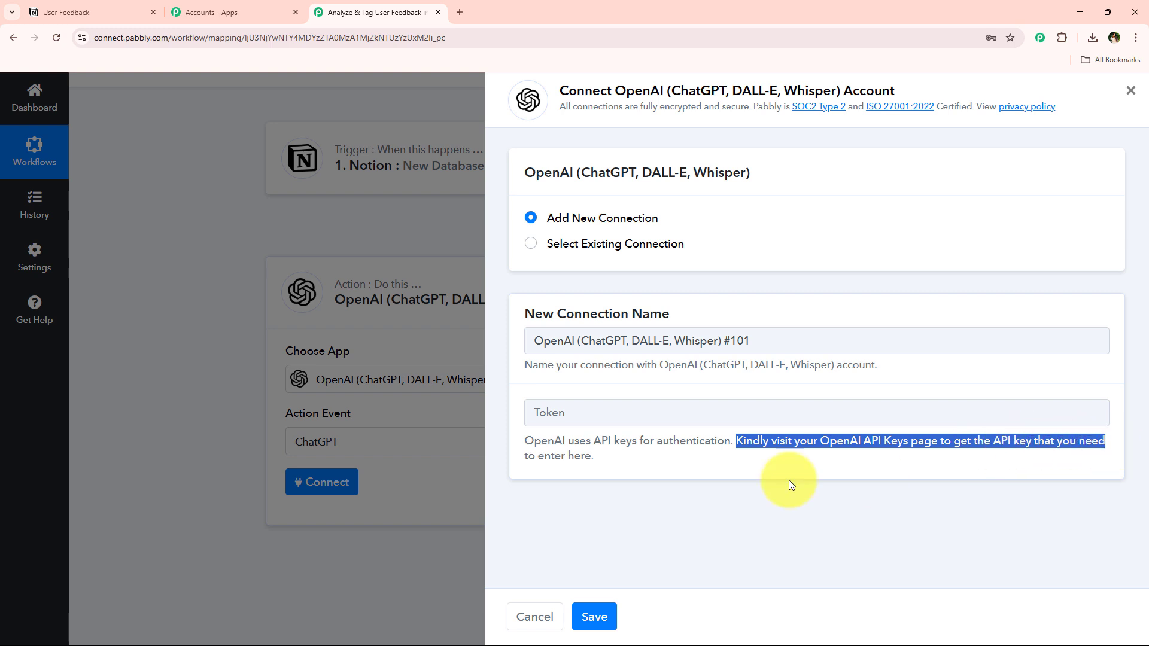
pyautogui.moveTo(515, 456); pyautogui.dragTo(623, 464)
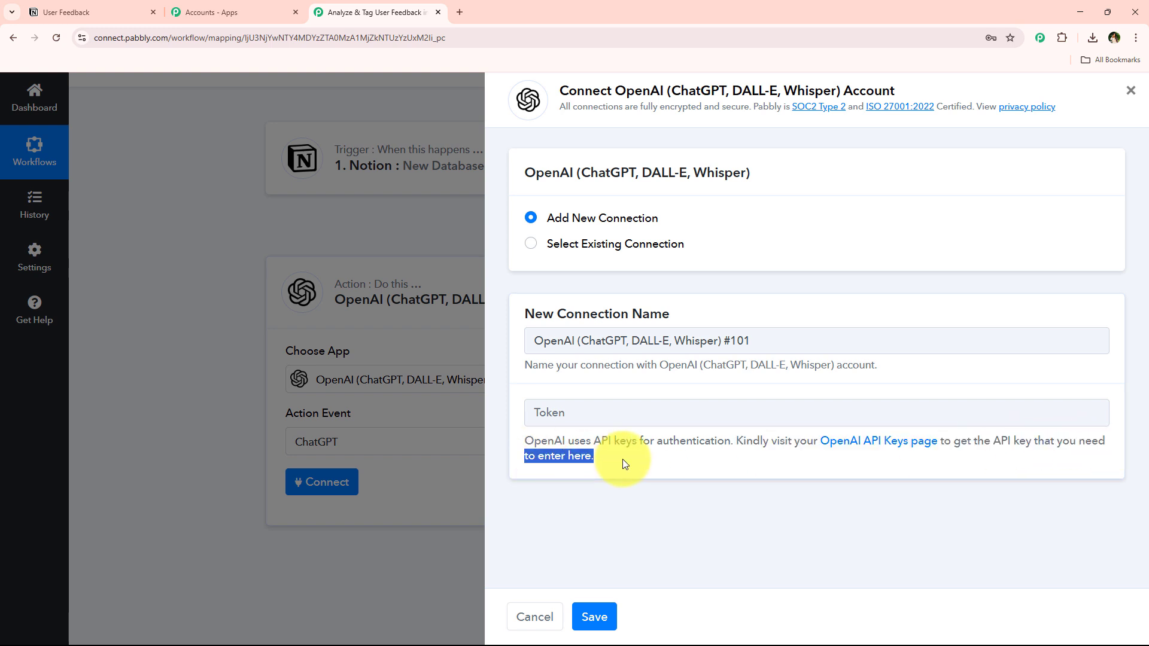
pyautogui.click(865, 443)
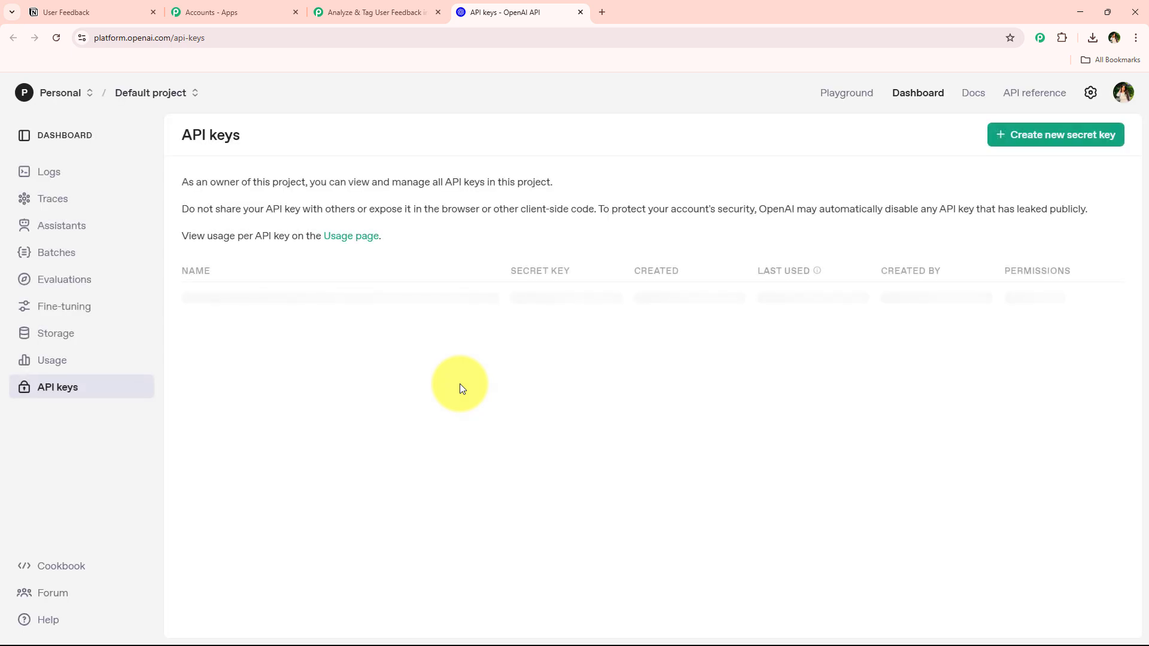
# Create a new OpenAI secret key named "User Feedback" in the Default project and copy the generated key
pyautogui.click(1055, 136)
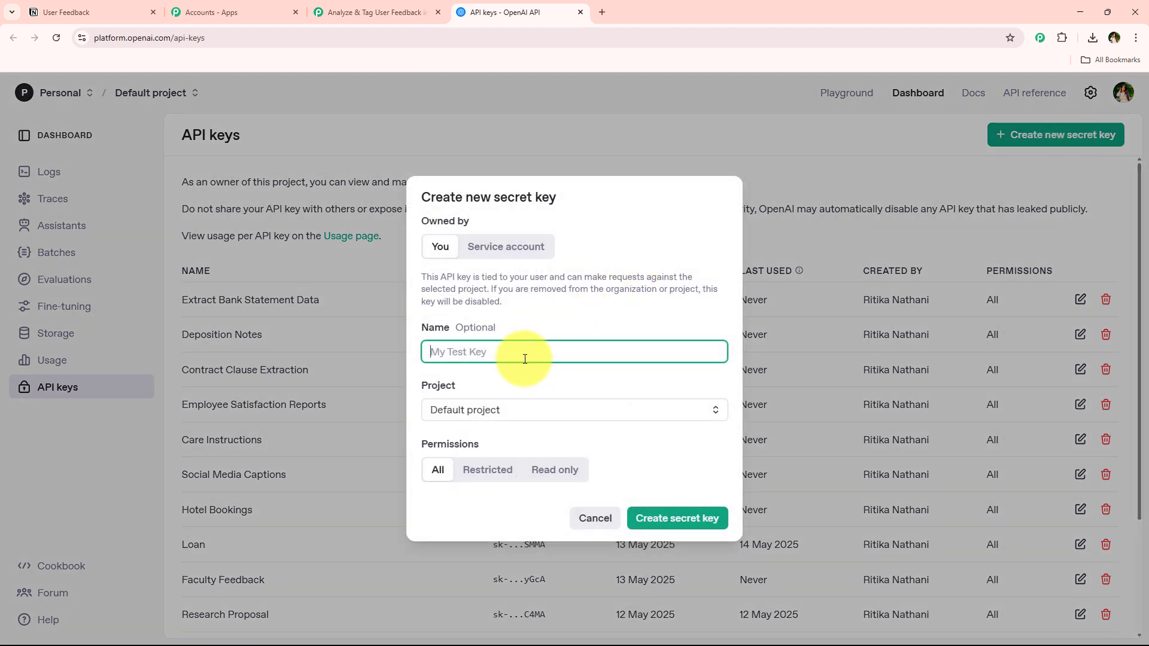
pyautogui.click(513, 409)
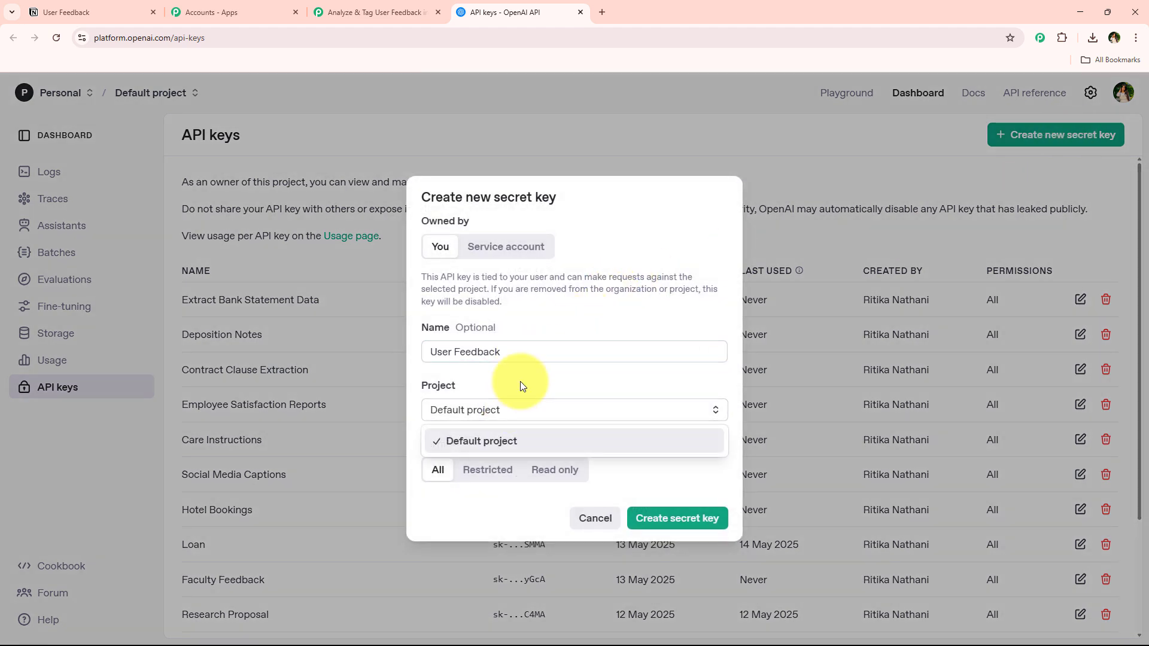
pyautogui.click(519, 439)
pyautogui.click(668, 513)
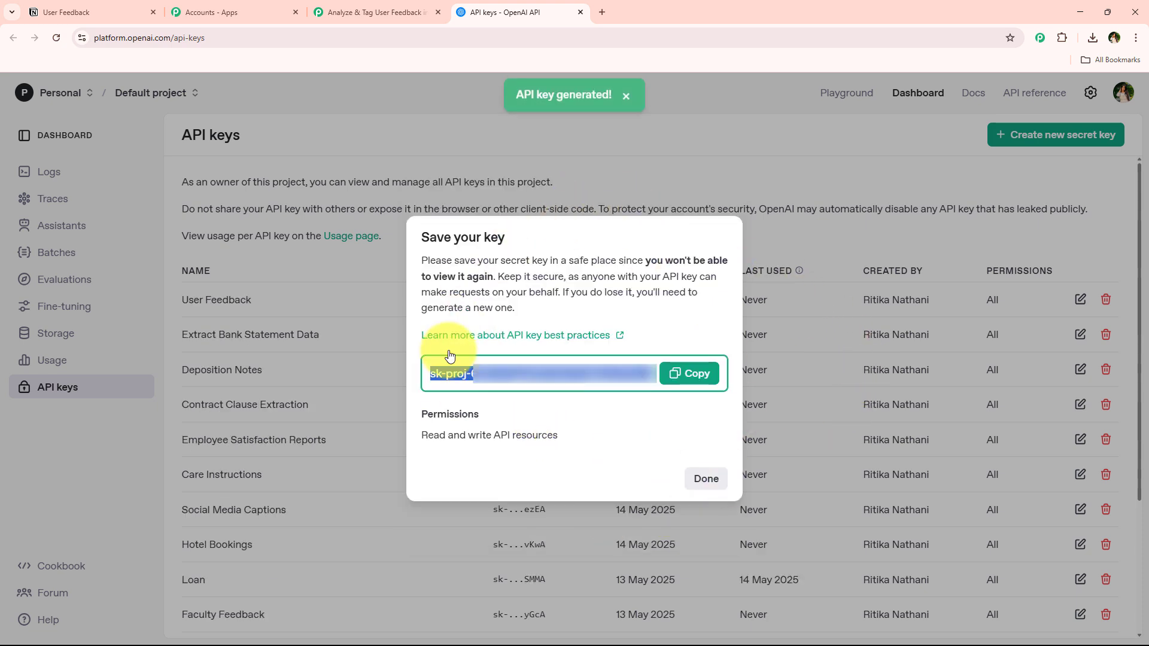
pyautogui.click(689, 374)
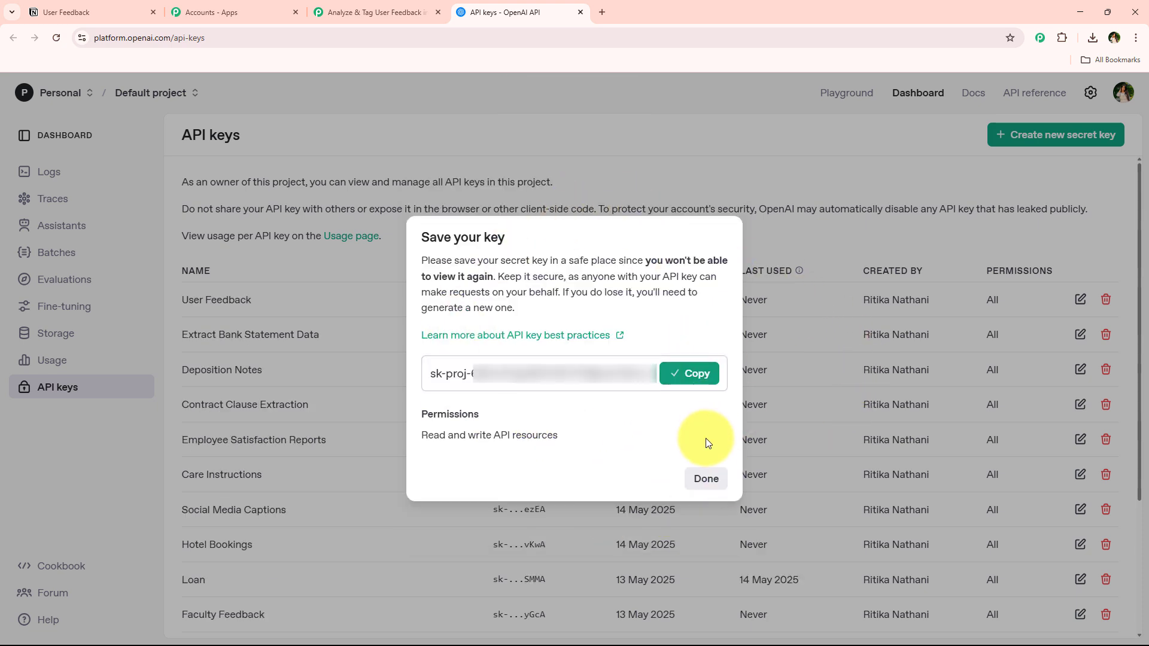
# Return to the Pabbly Connect workflow, paste the API key as the OpenAI connection's token and save the connection
pyautogui.click(383, 13)
pyautogui.rightClick(590, 412)
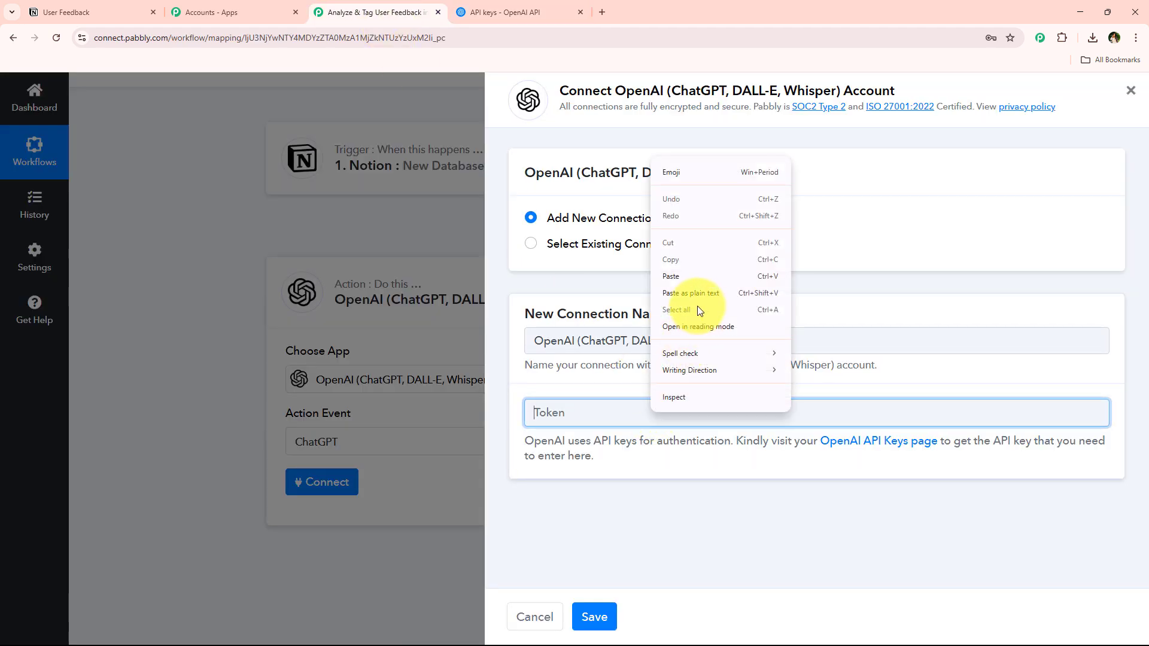
pyautogui.click(697, 306)
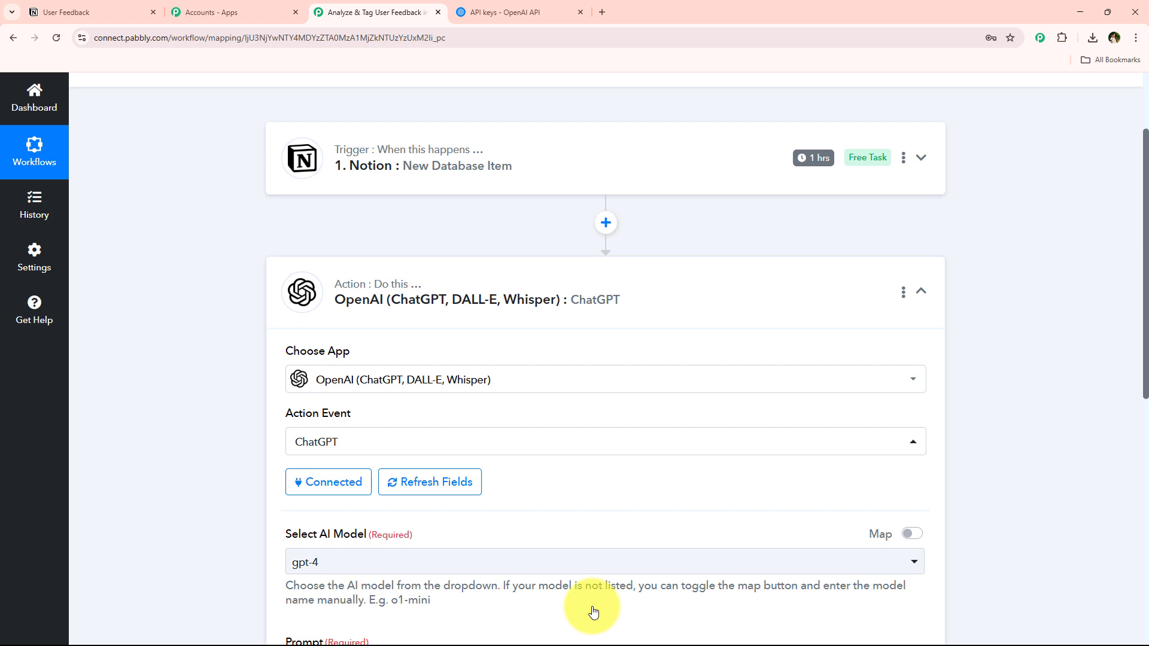
# Set the ChatGPT action's AI model to gpt-4o-mini
pyautogui.scroll(-8, 504, 402)
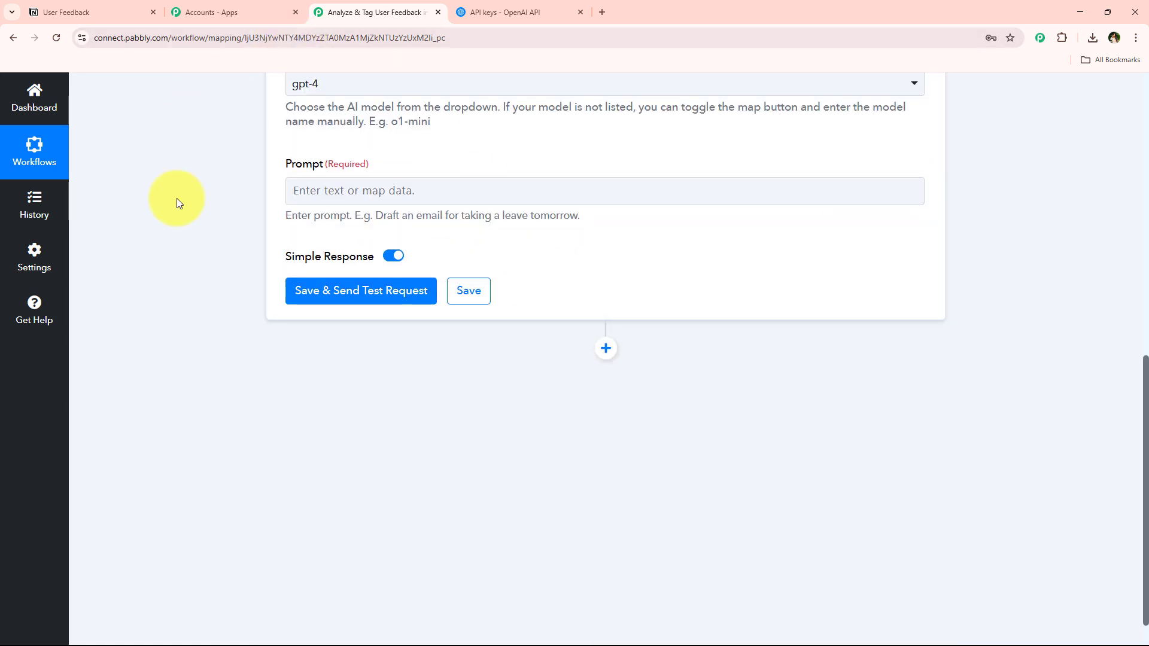
pyautogui.scroll(2, 232, 343)
pyautogui.moveTo(271, 173); pyautogui.dragTo(359, 177)
pyautogui.click(360, 210)
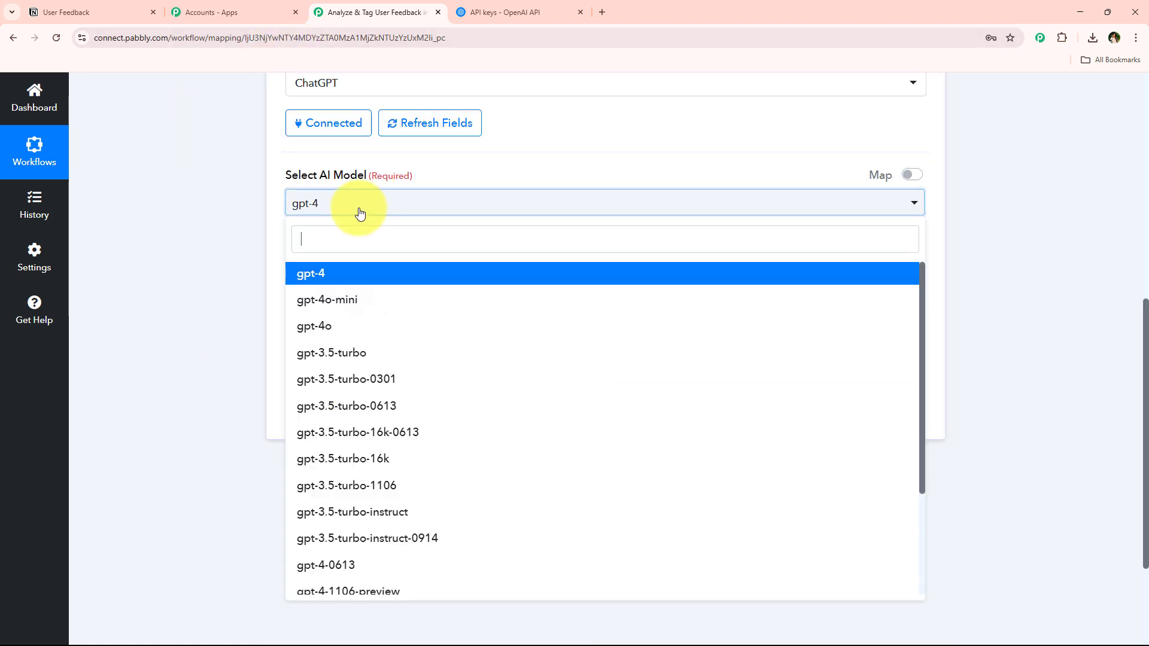
pyautogui.click(476, 302)
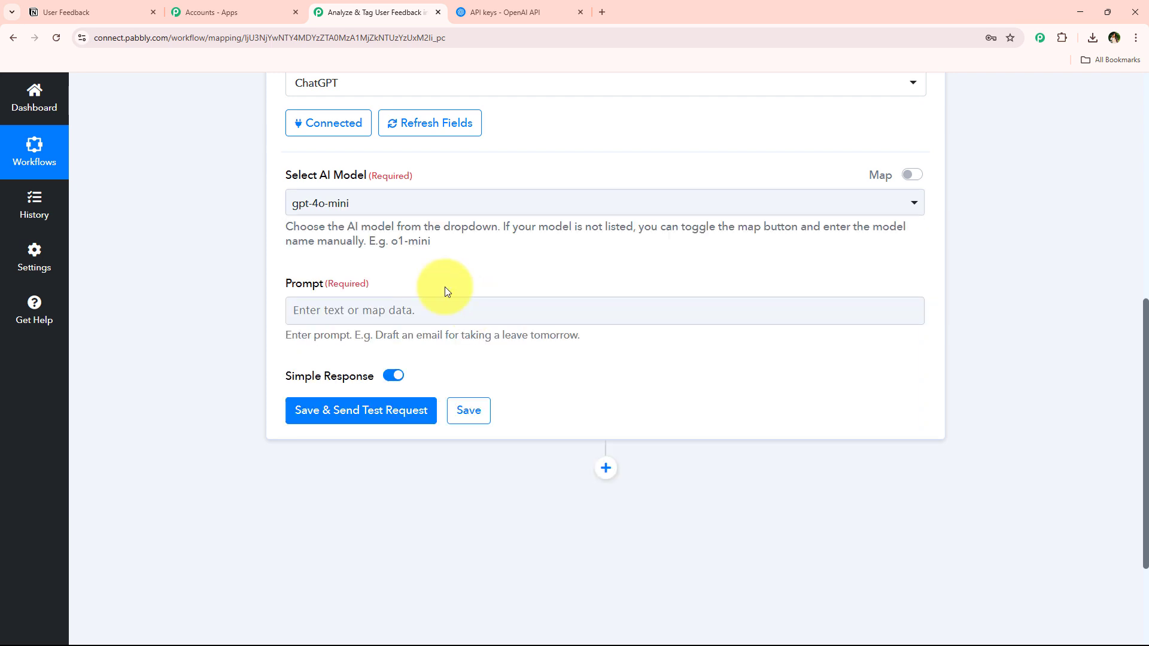
# Fill the ChatGPT prompt with instructions to analyze user feedback and return Sentiment and Tag in JSON format, ending with a "Feedback:" line
pyautogui.click(412, 203)
pyautogui.click(269, 268)
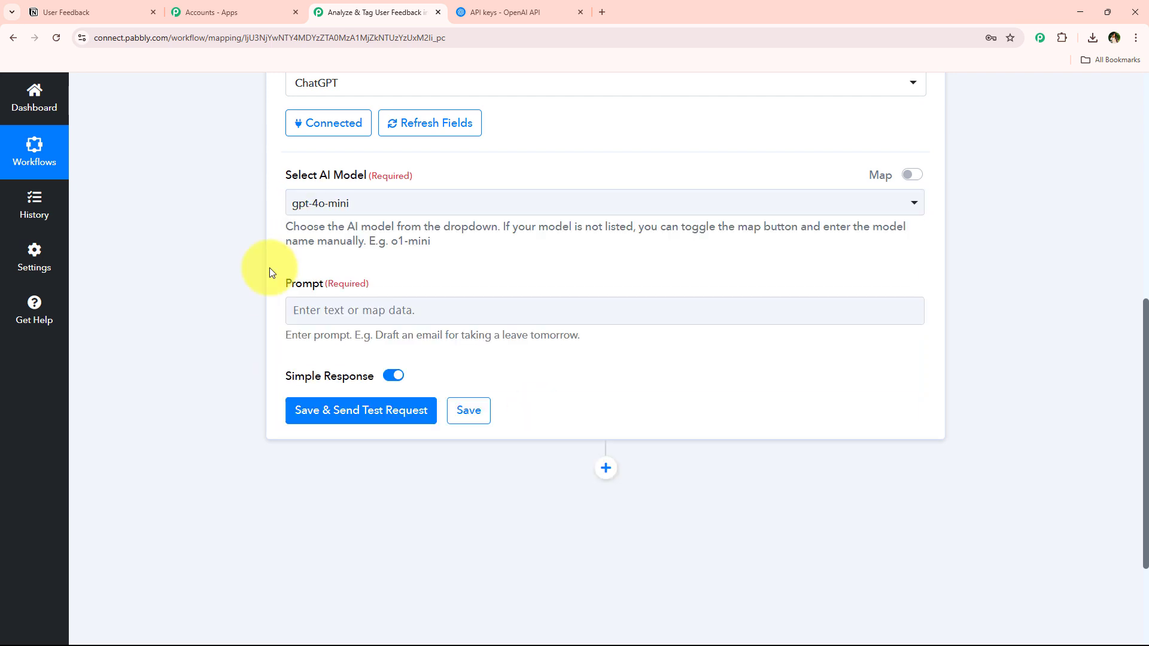
pyautogui.scroll(-2, 269, 267)
pyautogui.scroll(1, 359, 285)
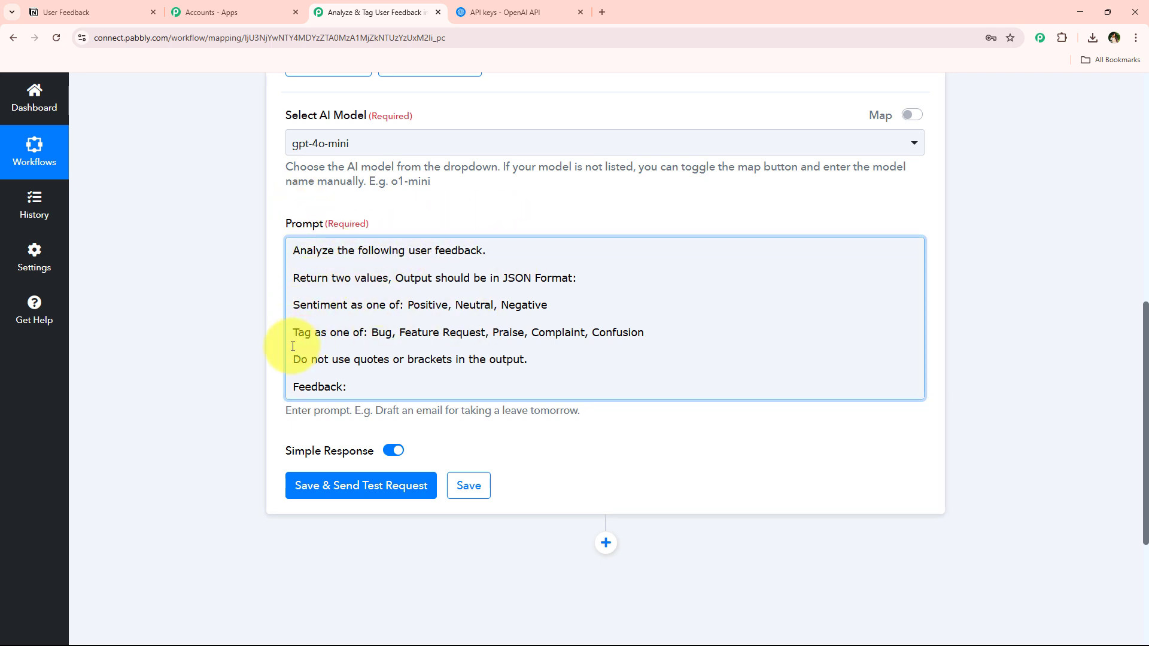
pyautogui.scroll(-1, 335, 353)
# Map the Notion trigger's Properties Feedback Title 0 Text Content after "Feedback:" in the ChatGPT prompt
pyautogui.click(419, 327)
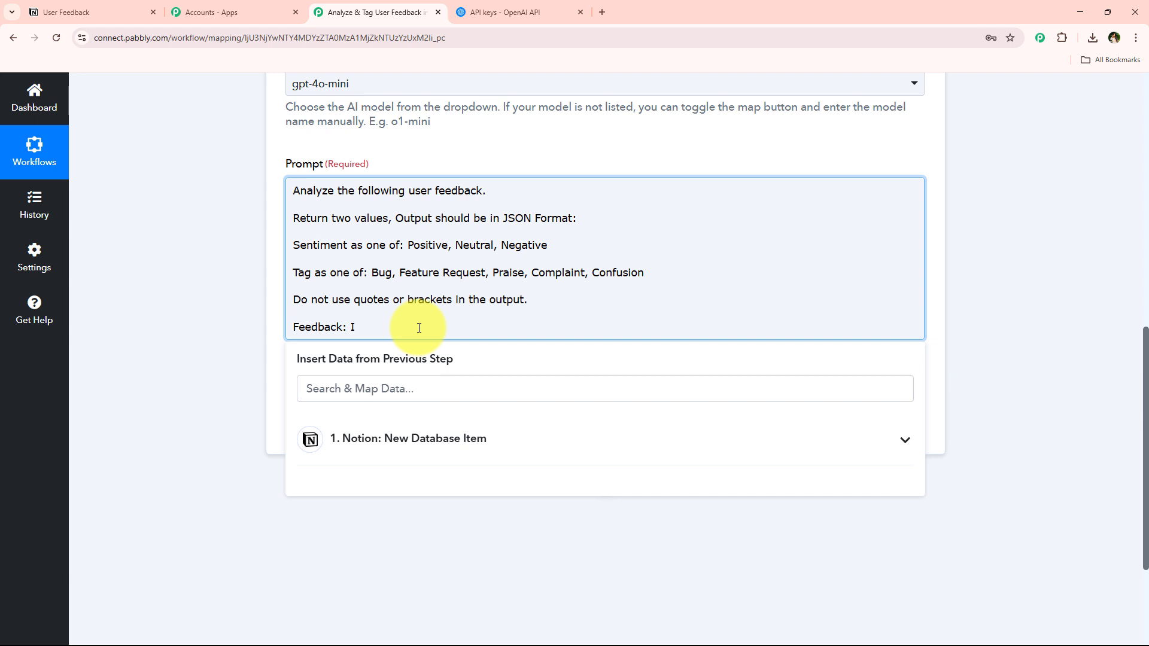
pyautogui.scroll(-1, 418, 328)
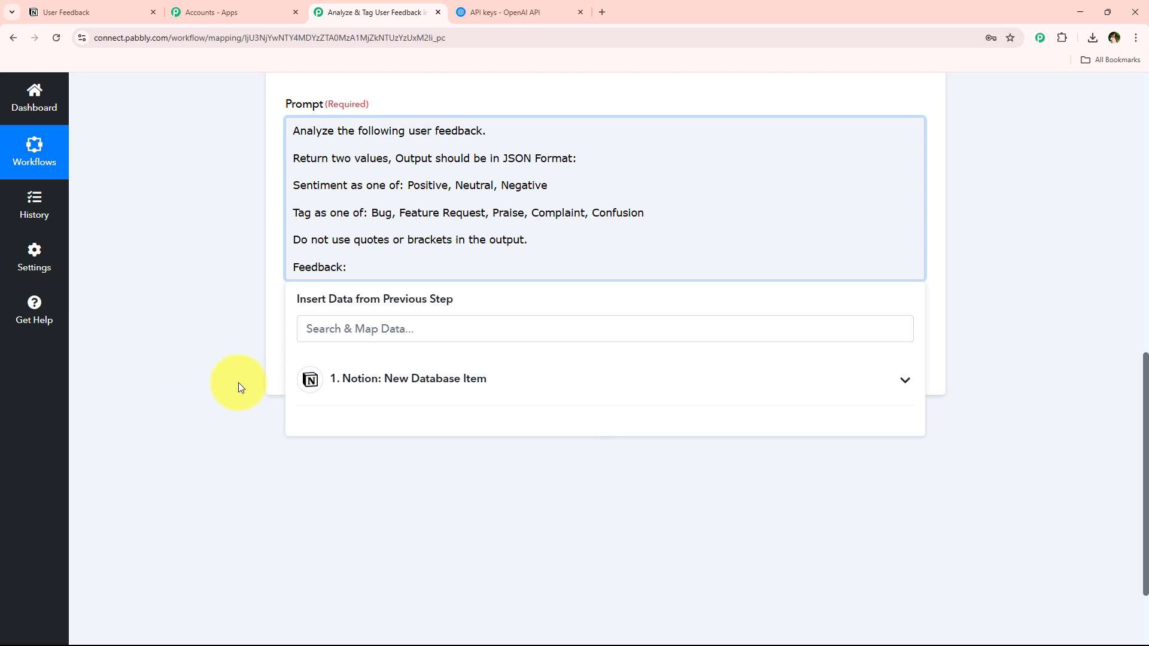
pyautogui.click(400, 392)
pyautogui.scroll(-10, 523, 489)
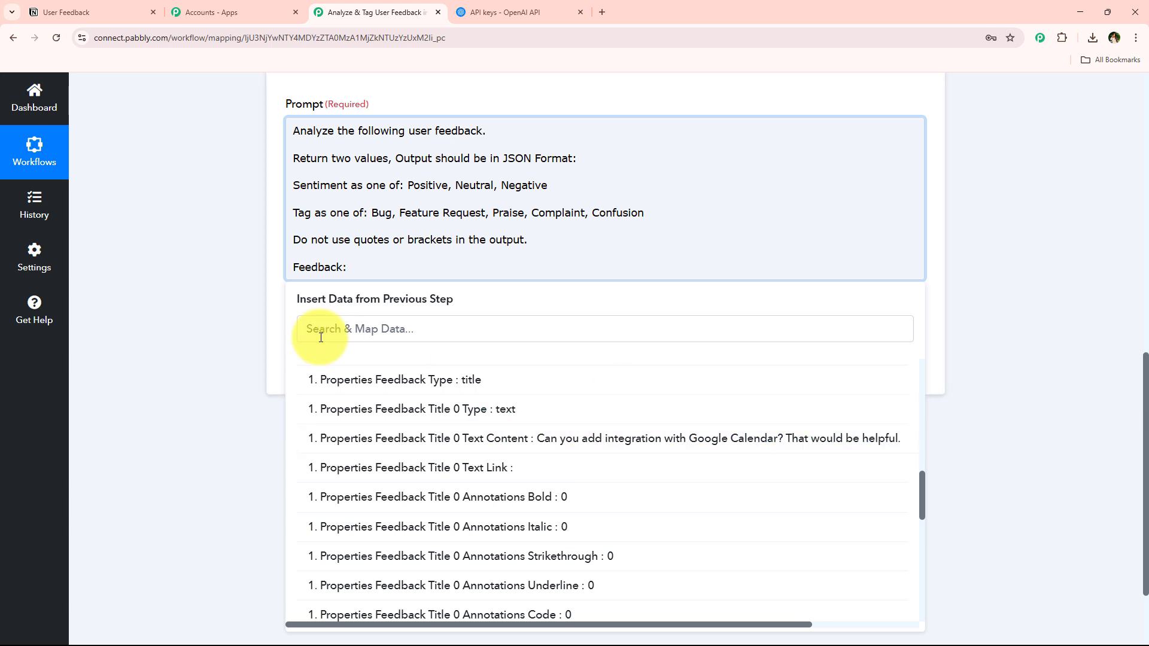
pyautogui.click(238, 362)
pyautogui.click(412, 264)
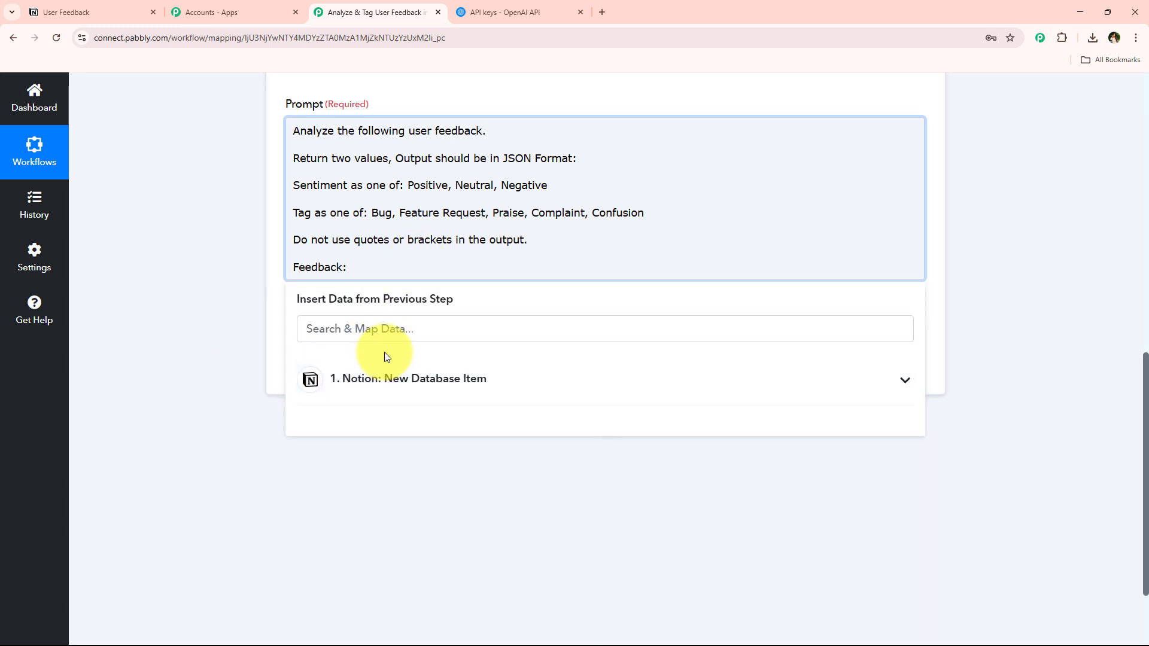
pyautogui.click(397, 395)
pyautogui.scroll(-5, 604, 526)
pyautogui.scroll(-4, 600, 509)
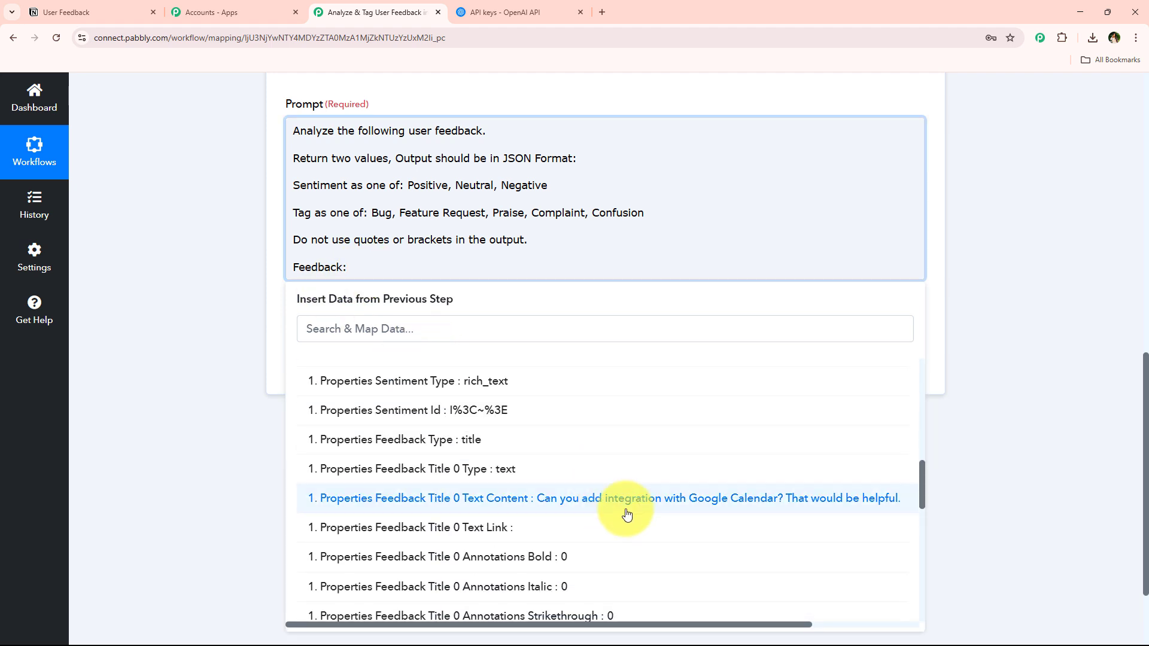
pyautogui.click(623, 512)
pyautogui.click(239, 302)
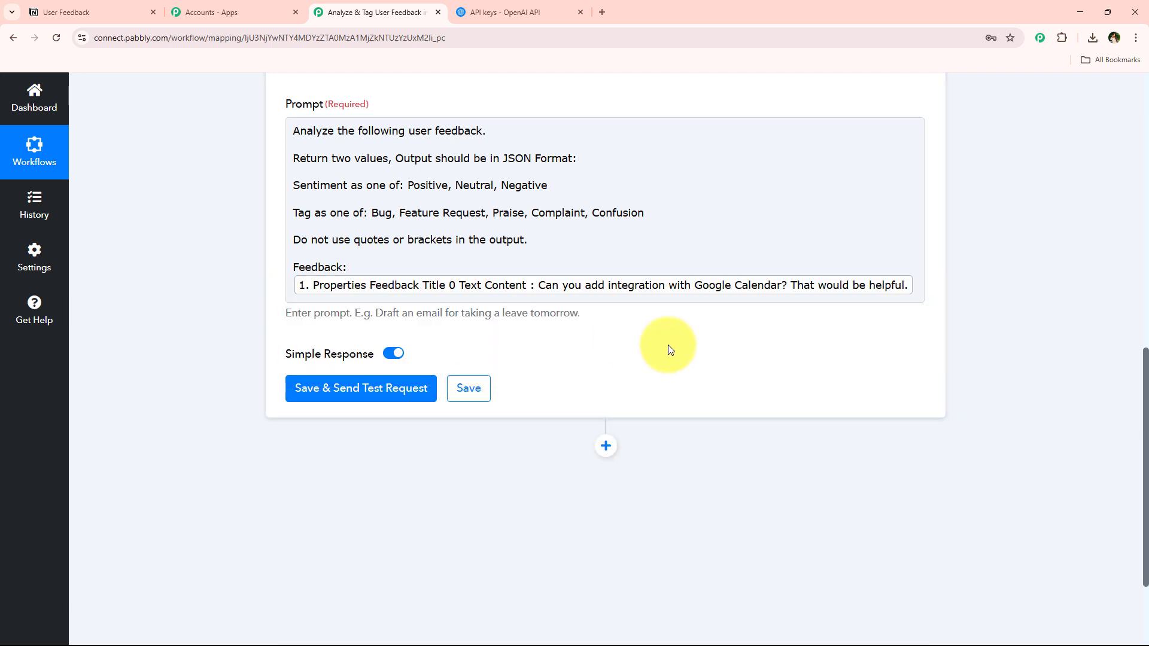
# Save the ChatGPT action, send a test request and bring up its response
pyautogui.click(422, 389)
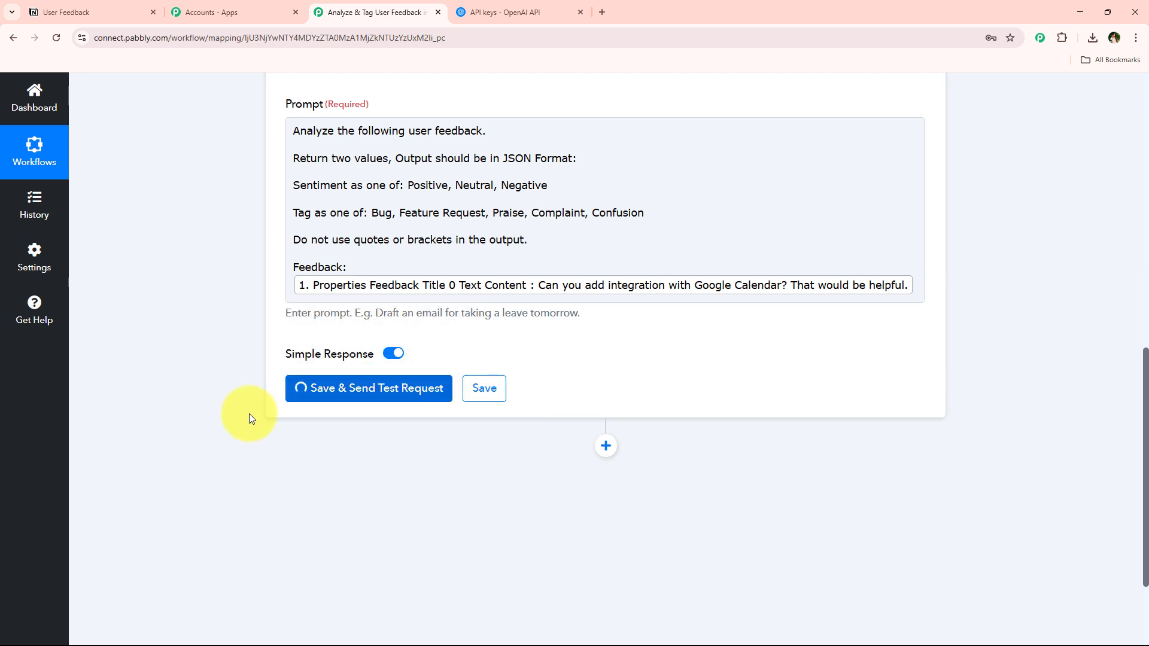
pyautogui.scroll(-3, 584, 231)
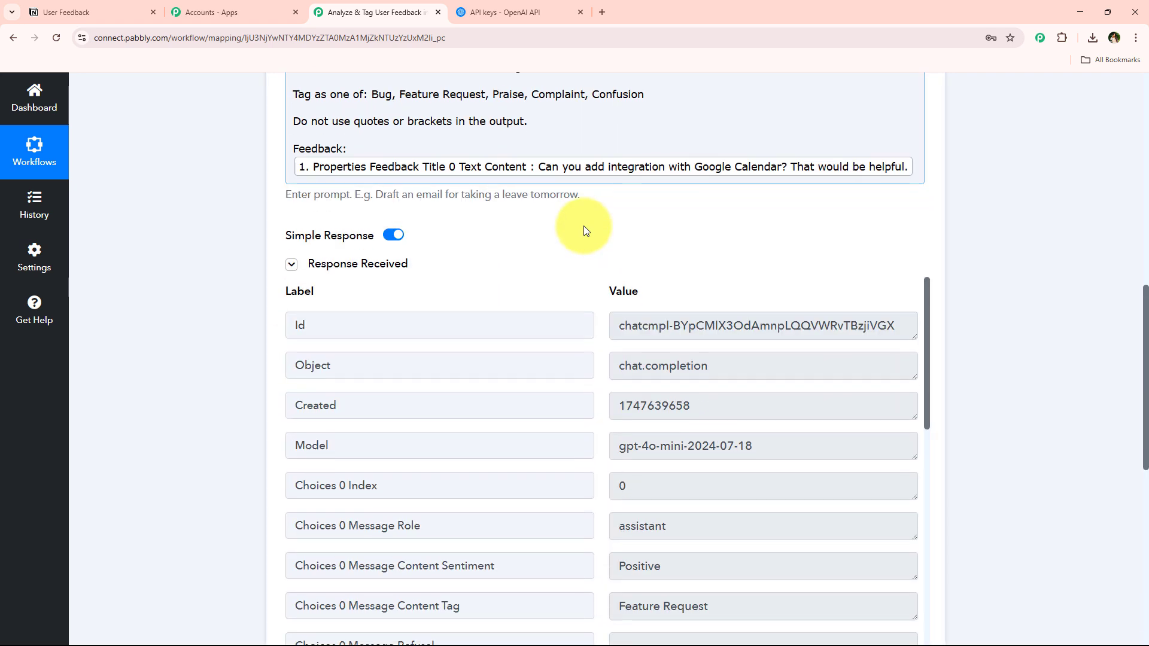
pyautogui.scroll(-2, 450, 381)
pyautogui.scroll(-1, 449, 382)
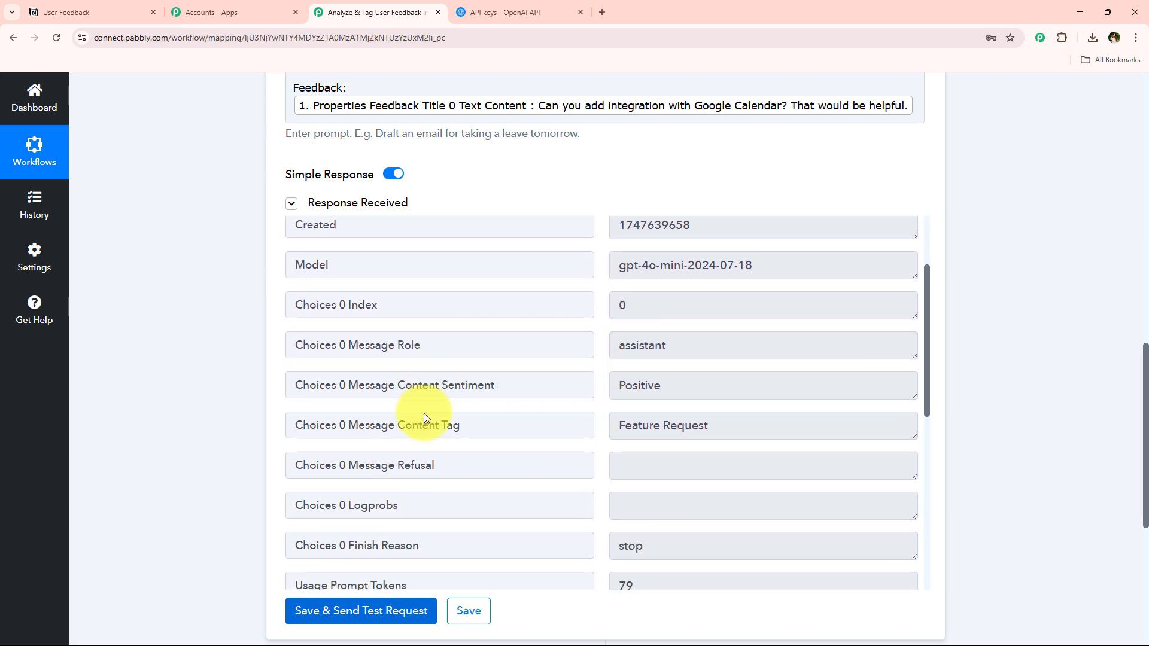
# Examine the Message Content Sentiment and Message Content Tag fields in the ChatGPT response
pyautogui.doubleClick(442, 386)
pyautogui.moveTo(447, 425); pyautogui.dragTo(513, 423)
pyautogui.doubleClick(651, 386)
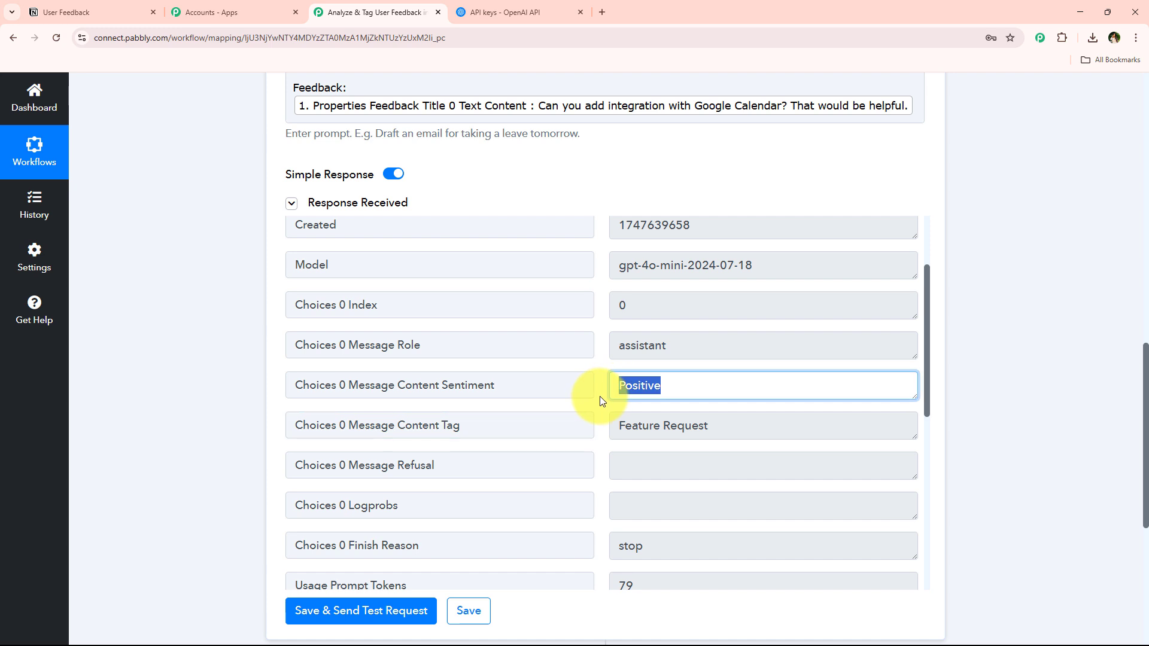
pyautogui.moveTo(879, 426); pyautogui.dragTo(685, 426)
pyautogui.moveTo(479, 446); pyautogui.dragTo(476, 444)
pyautogui.click(1075, 377)
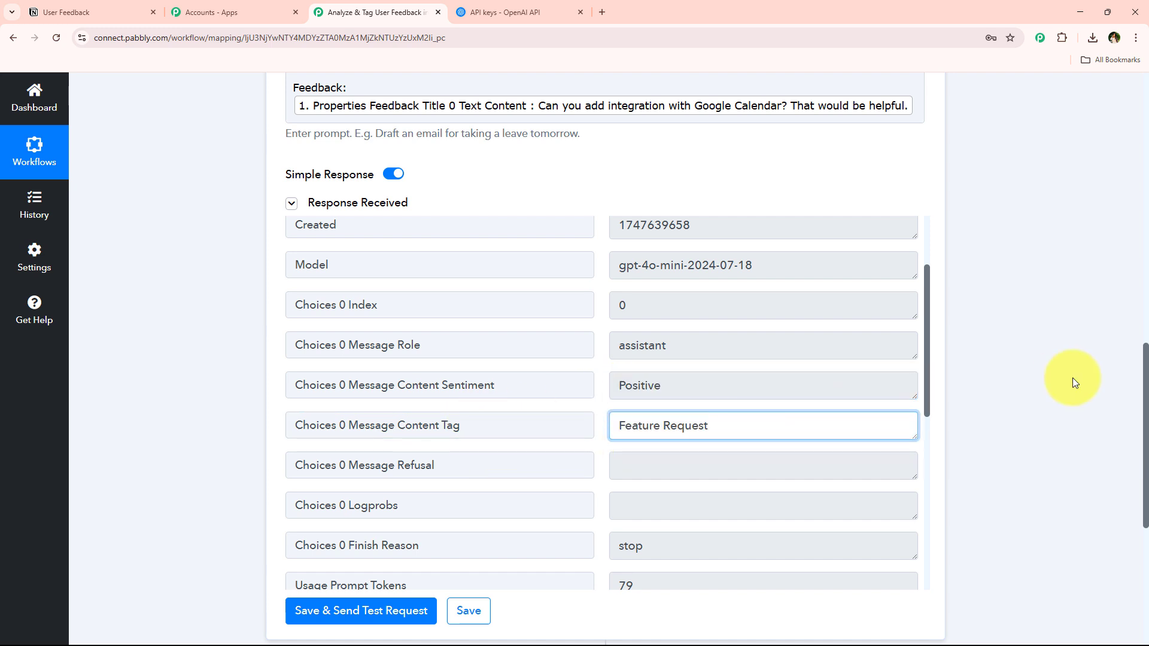
pyautogui.moveTo(477, 386); pyautogui.dragTo(454, 386)
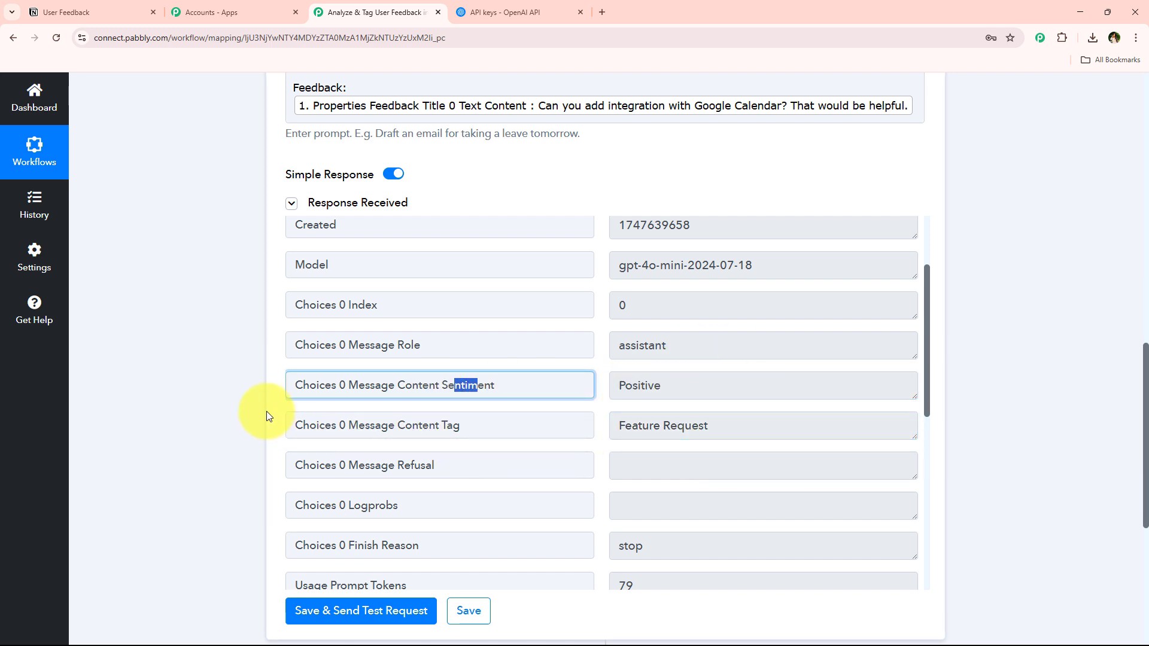
# Add a Notion action step after the ChatGPT action with Update Page as its action event
pyautogui.scroll(-5, 262, 401)
pyautogui.click(606, 368)
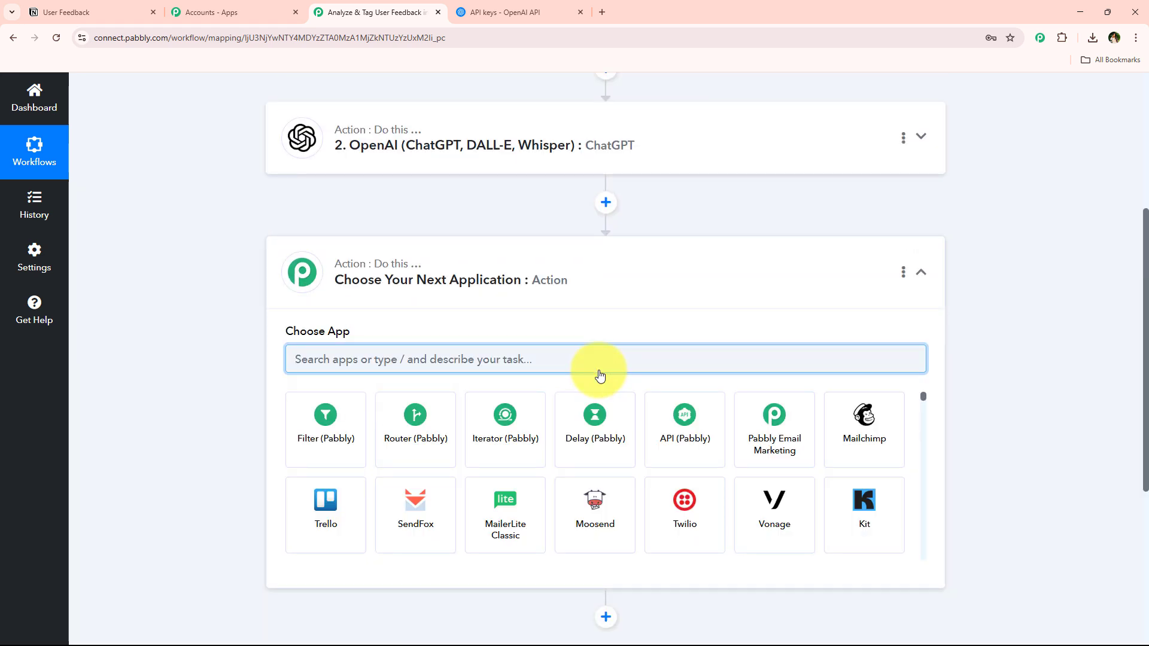
pyautogui.write('Noti')
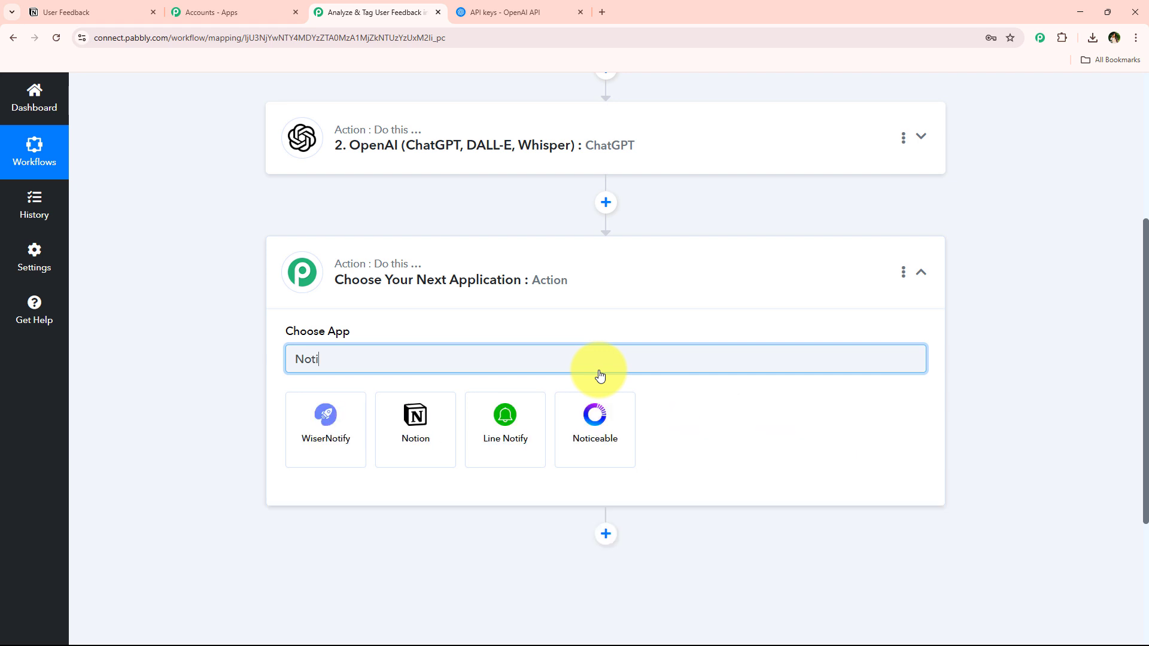
pyautogui.write('on')
pyautogui.click(342, 452)
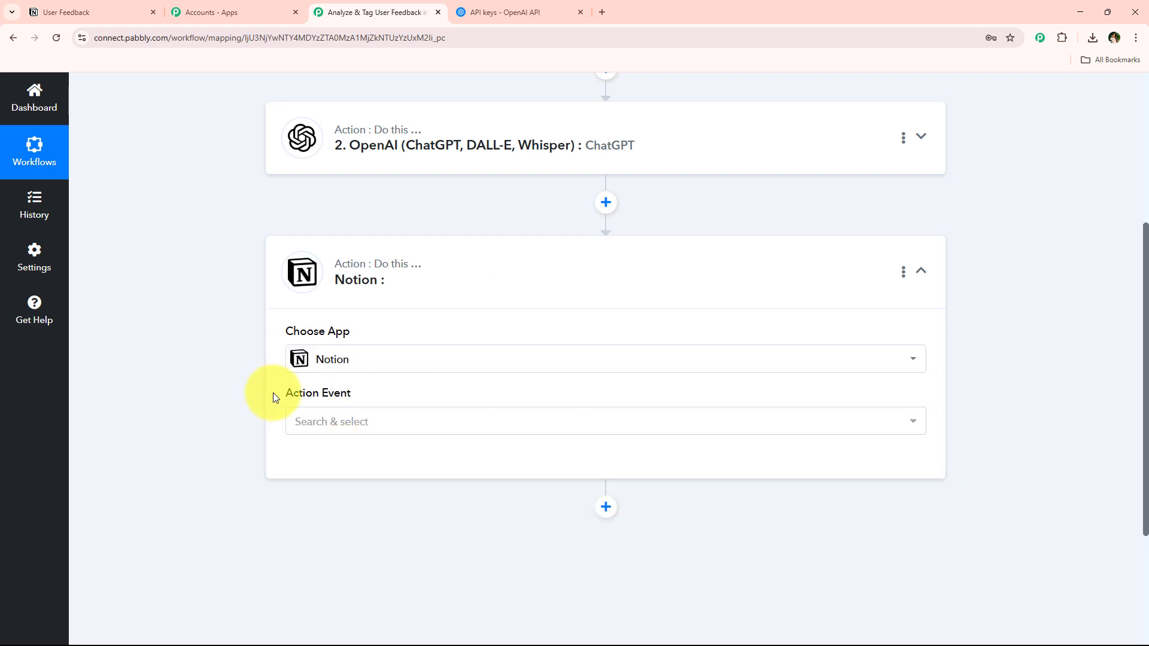
pyautogui.moveTo(273, 393); pyautogui.dragTo(382, 430)
pyautogui.click(381, 431)
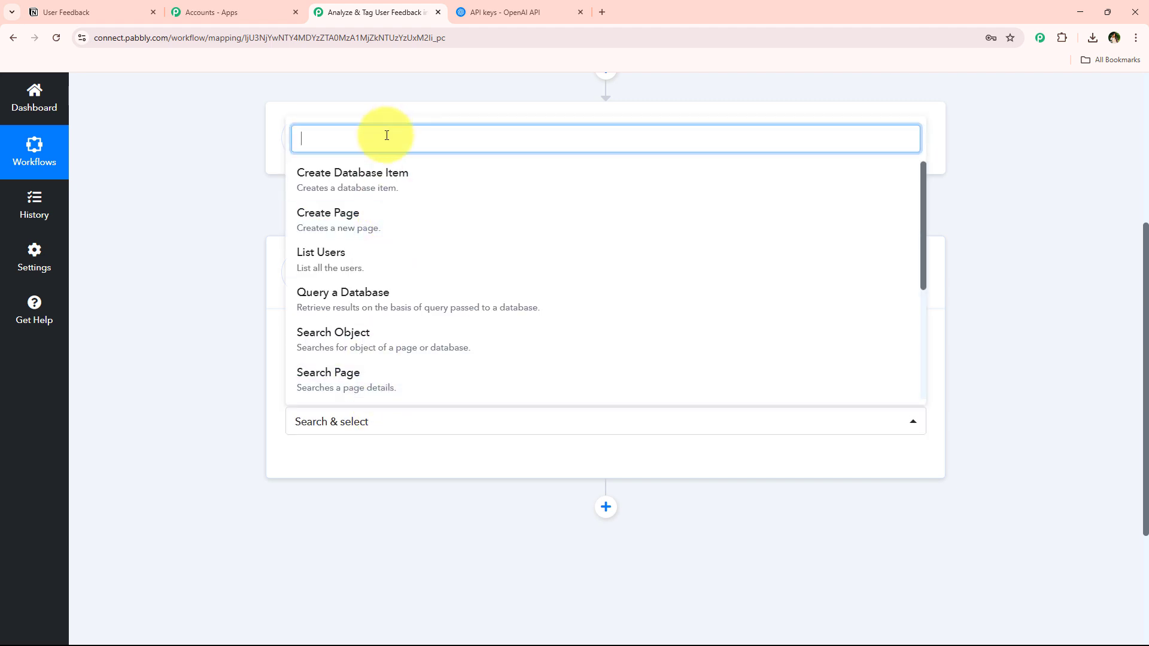
pyautogui.write('u')
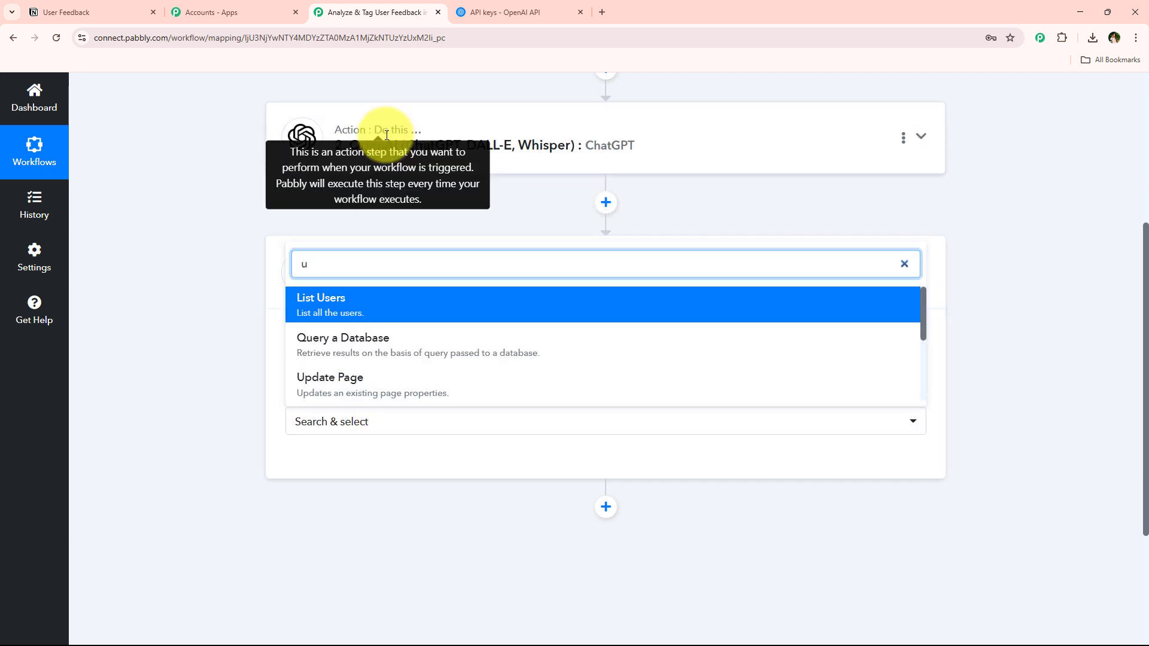
pyautogui.click(309, 392)
# Connect the Notion Update Page action through the existing connection Notion #29
pyautogui.click(323, 473)
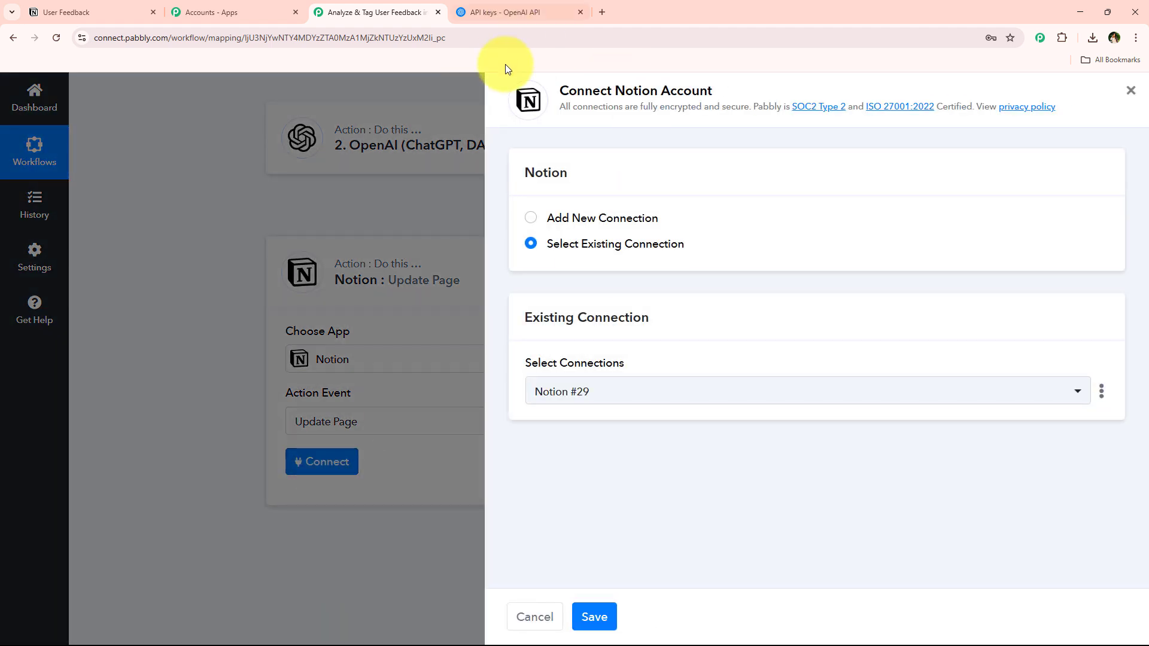
pyautogui.tripleClick(550, 245)
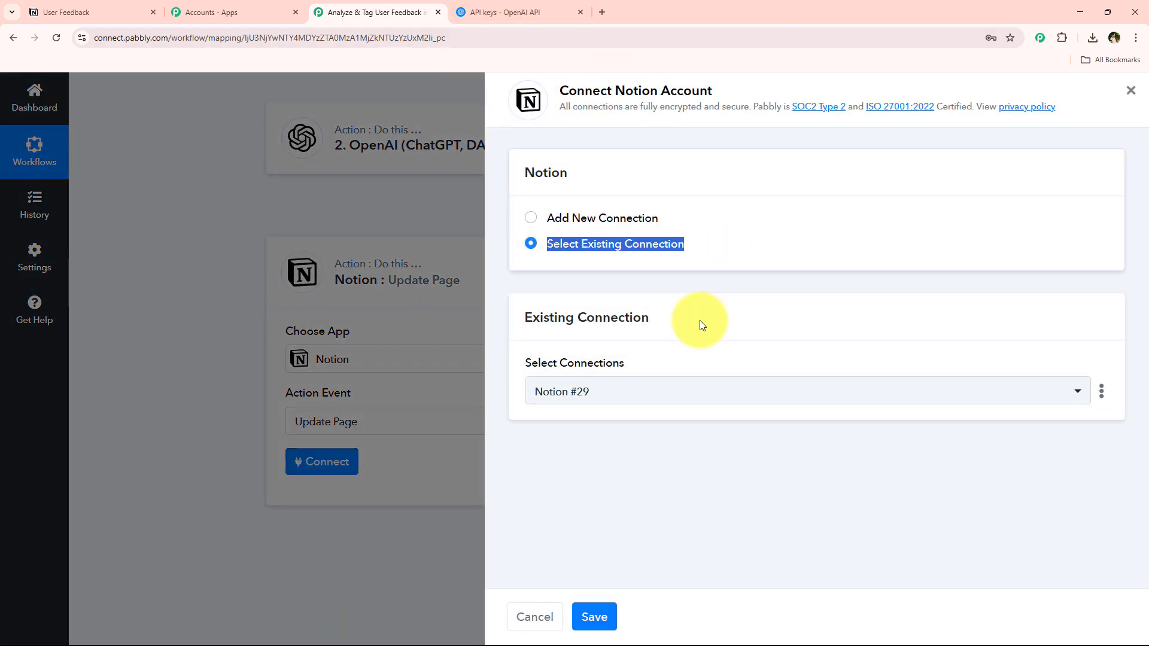
pyautogui.click(590, 614)
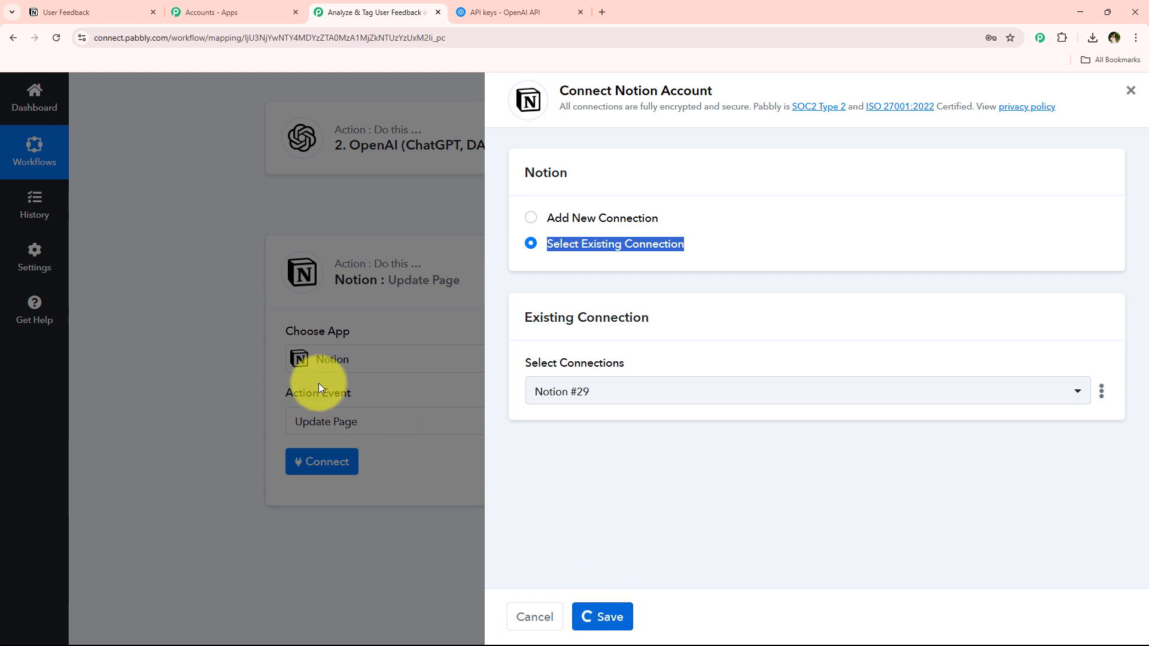
# Select User Feedback as the database for the Notion Update Page action
pyautogui.scroll(-4, 228, 411)
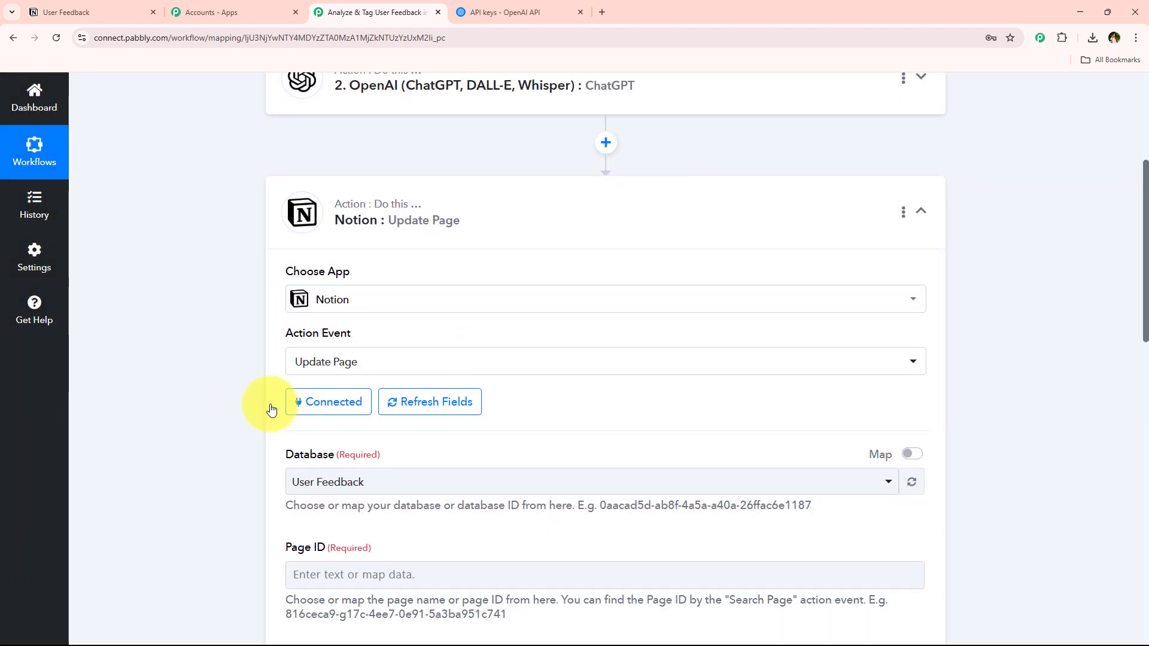
pyautogui.click(454, 304)
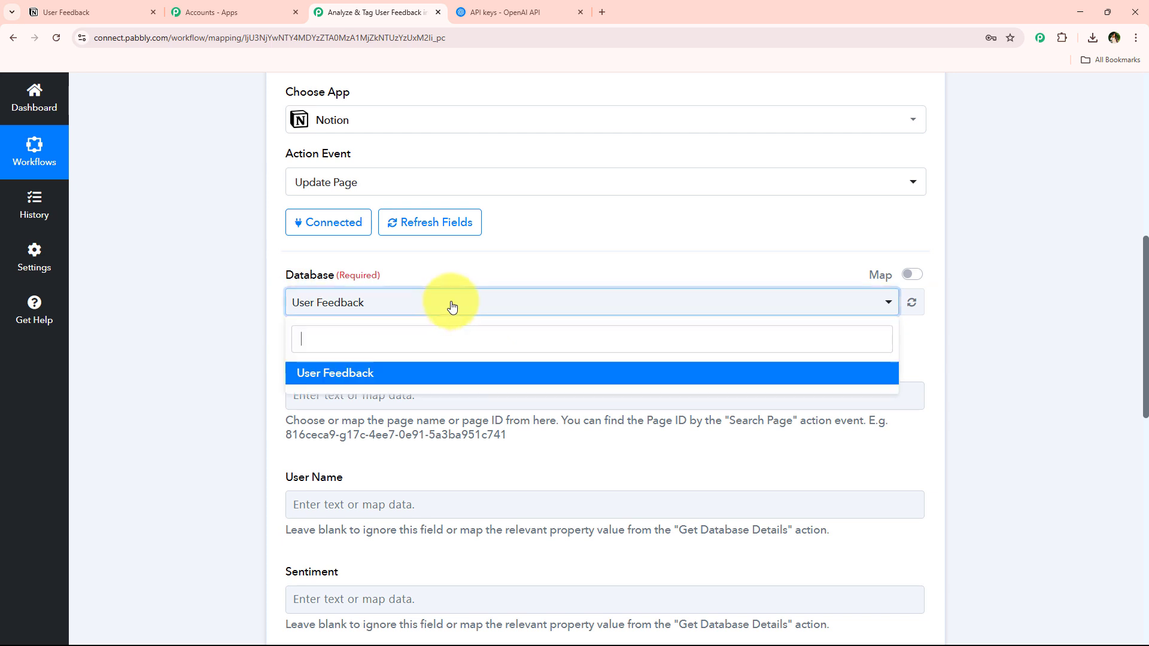
pyautogui.click(411, 375)
pyautogui.scroll(-3, 238, 292)
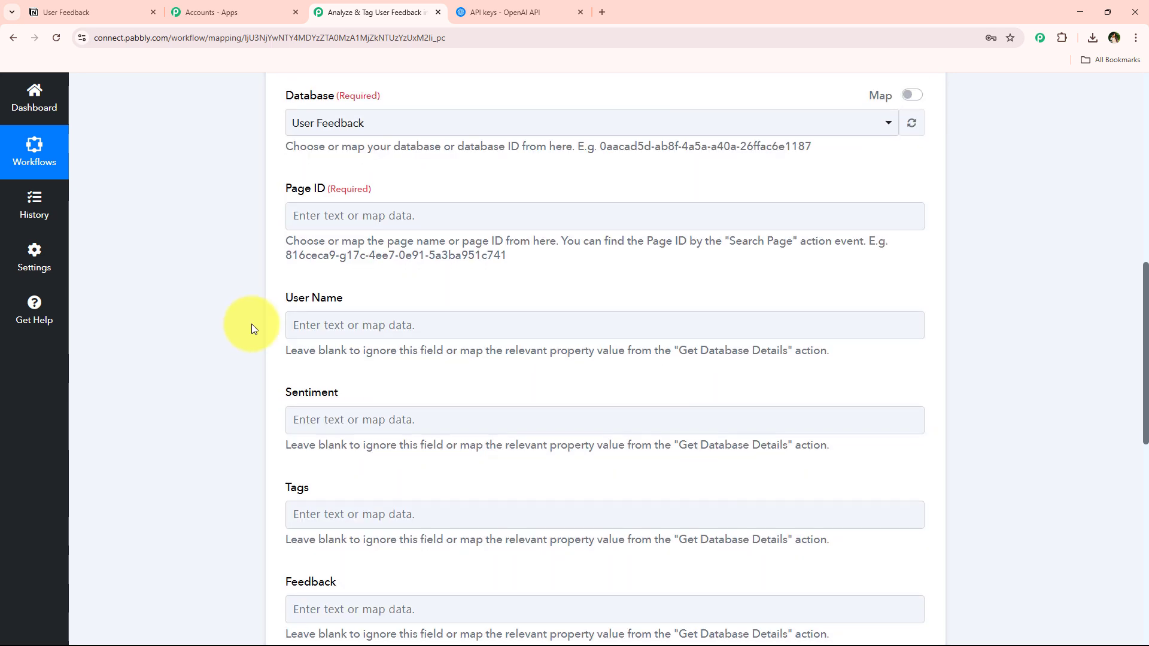
# Map the Page ID field to the Id value from the Notion New Database Item step
pyautogui.click(324, 222)
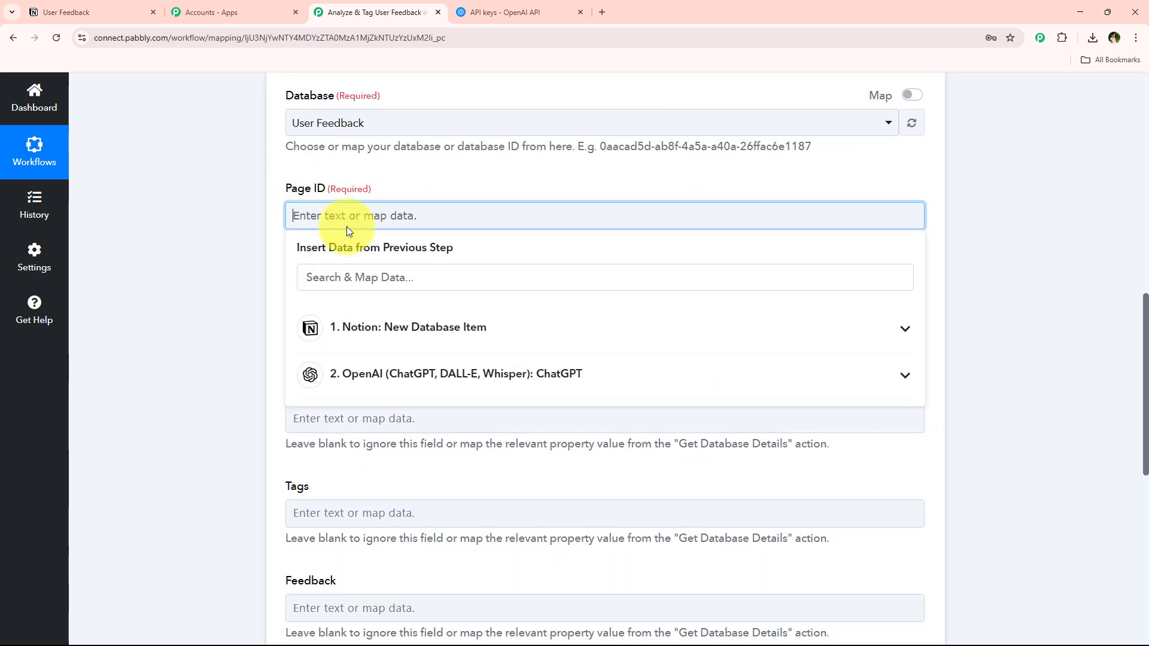
pyautogui.click(362, 275)
pyautogui.write('id')
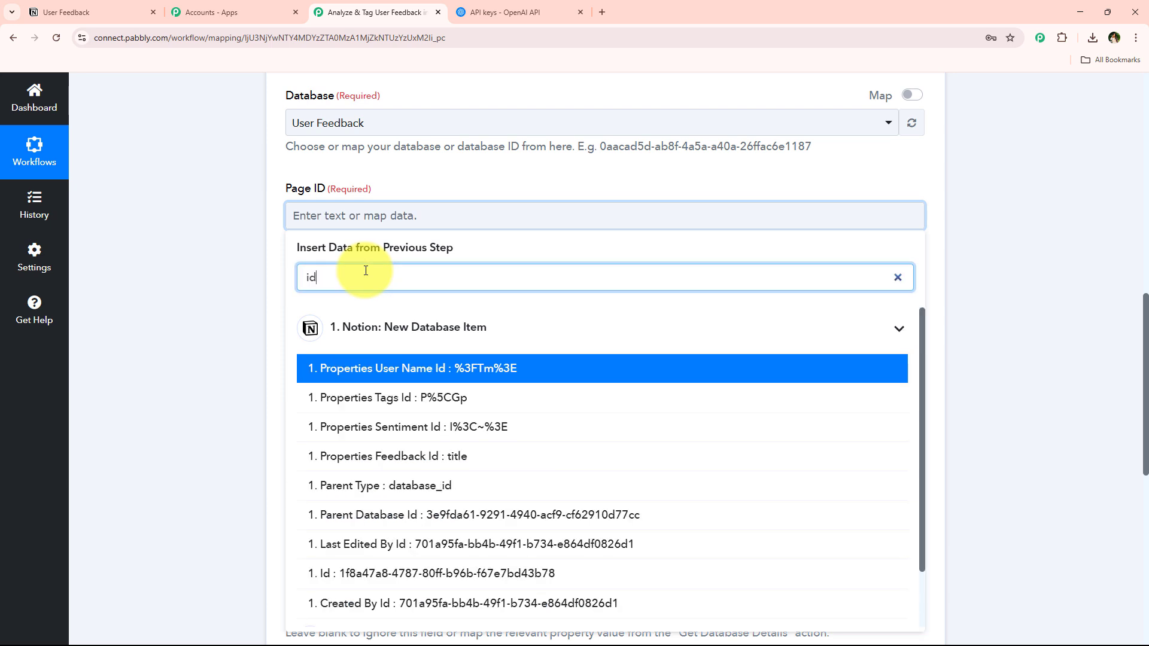
pyautogui.scroll(-1, 444, 489)
pyautogui.click(397, 508)
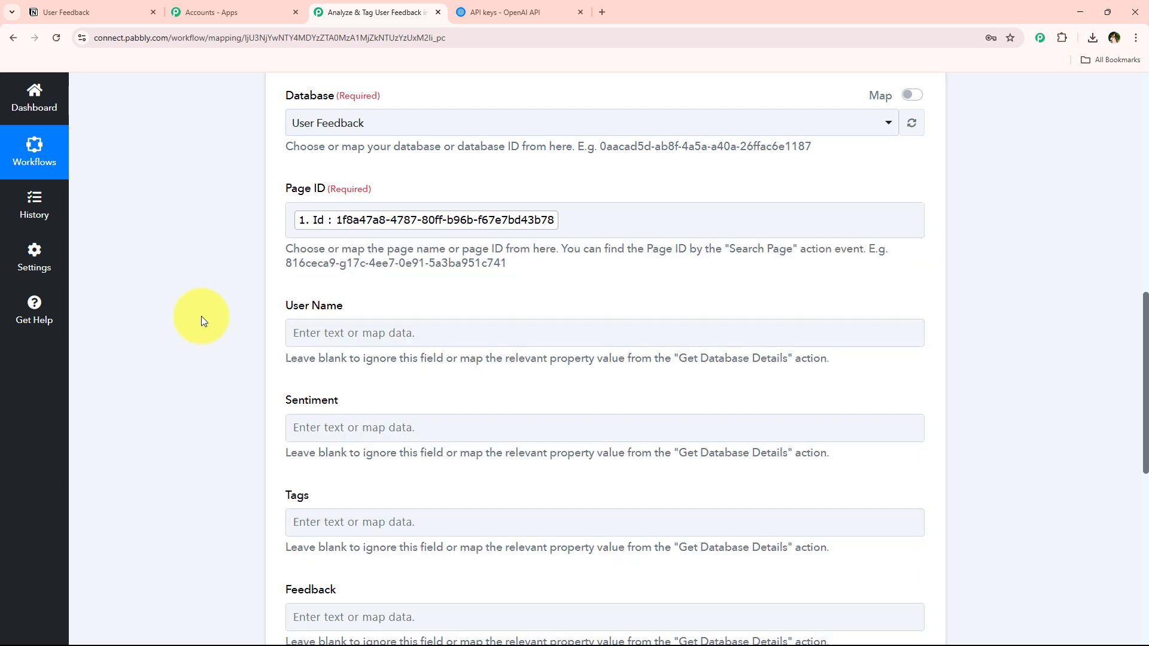
# Map the Sentiment field to the ChatGPT response's Choices 0 Message Content Sentiment
pyautogui.scroll(-2, 201, 316)
pyautogui.scroll(-1, 200, 316)
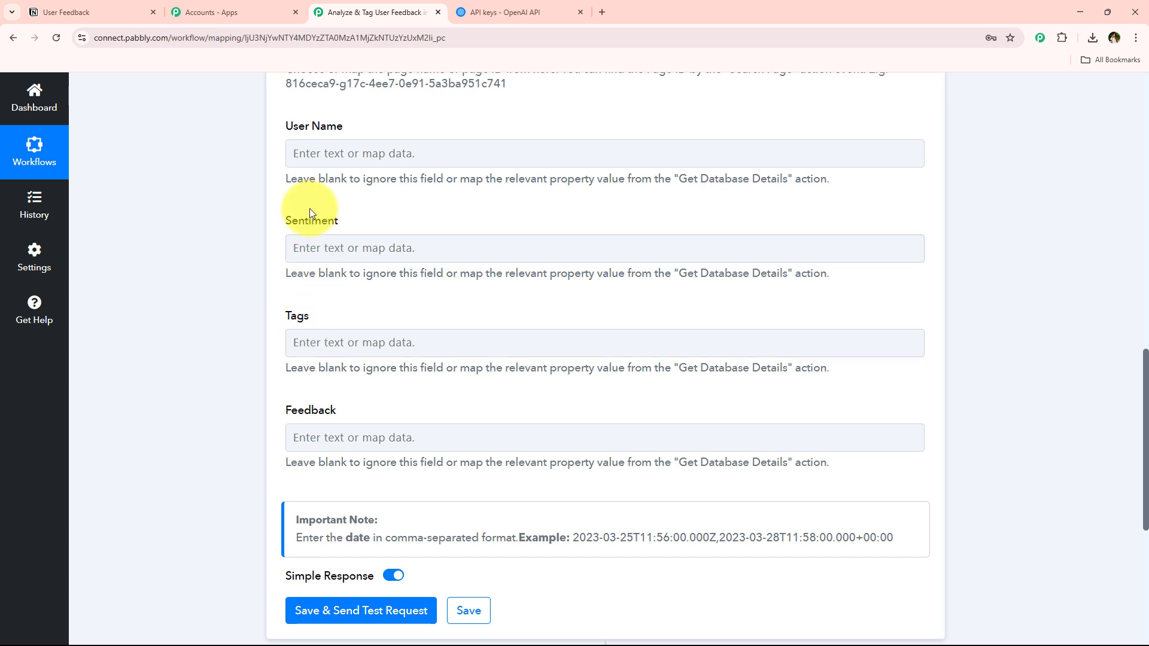
pyautogui.doubleClick(279, 225)
pyautogui.click(359, 248)
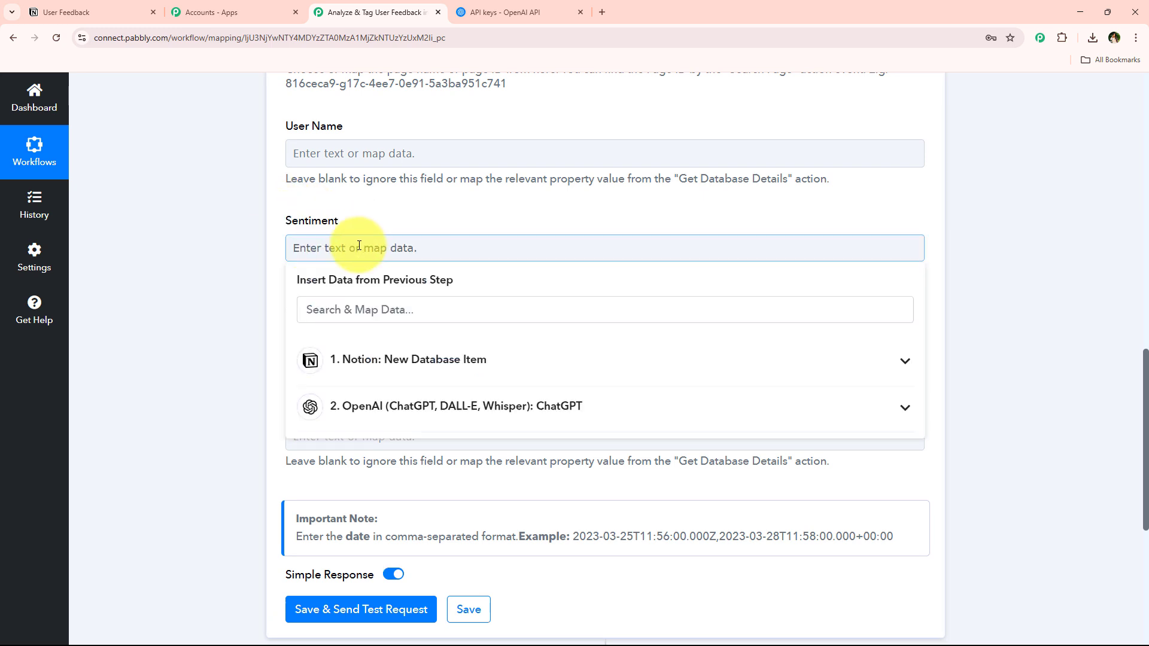
pyautogui.click(396, 431)
pyautogui.scroll(-1, 474, 558)
pyautogui.click(474, 559)
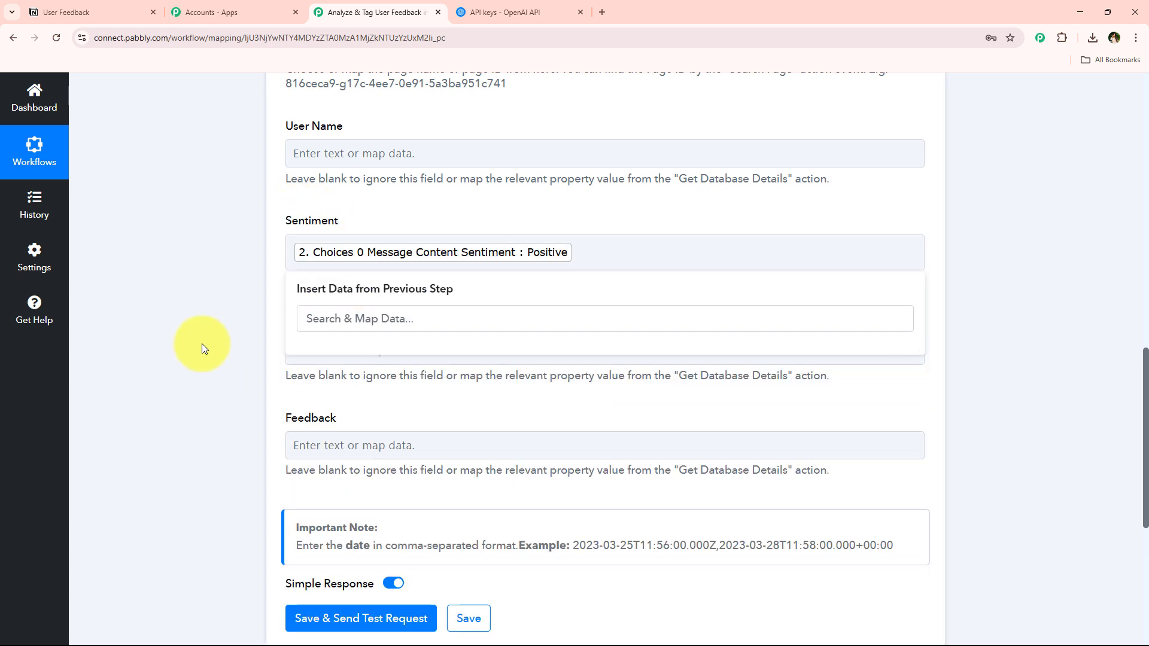
# Map the Tags field to ChatGPT's Choices 0 Message Content Tag, then save the Notion action with a test request
pyautogui.scroll(-1, 192, 347)
pyautogui.click(353, 287)
pyautogui.click(300, 452)
pyautogui.scroll(-2, 455, 556)
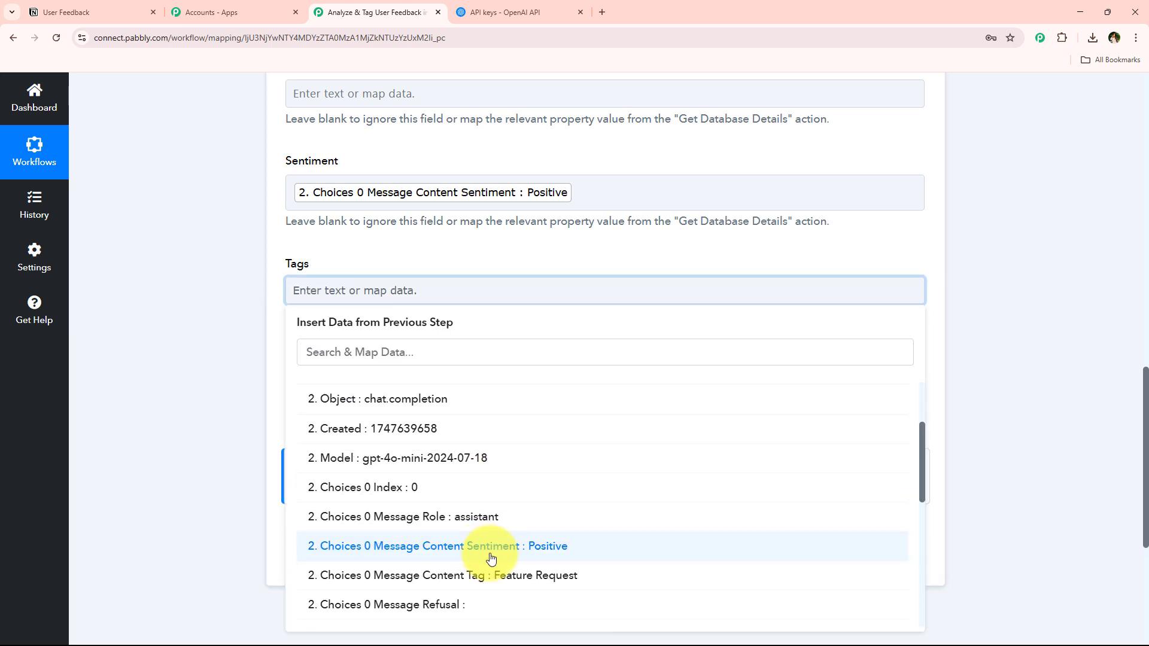
pyautogui.click(498, 573)
pyautogui.click(175, 294)
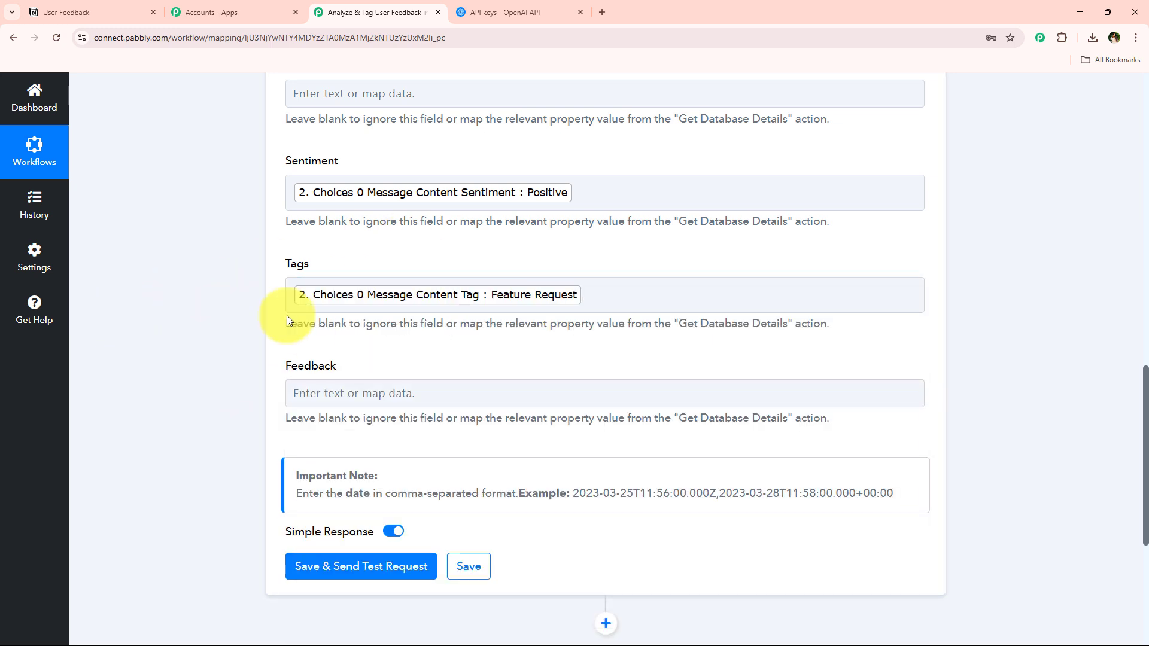
pyautogui.click(384, 567)
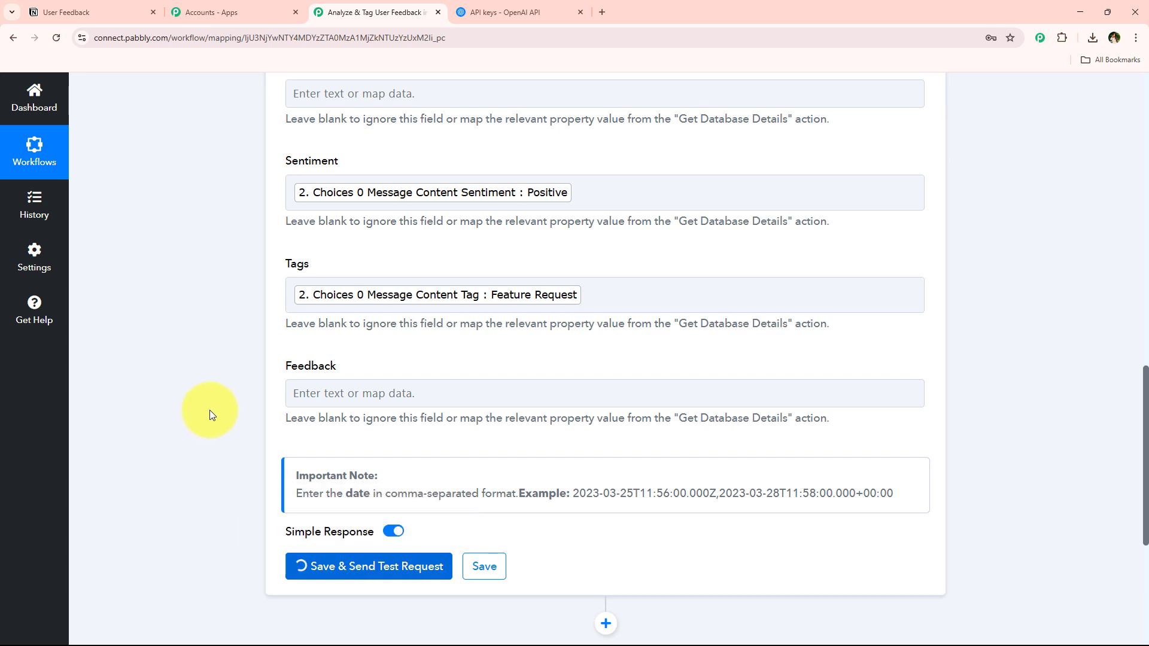
pyautogui.scroll(-3, 200, 426)
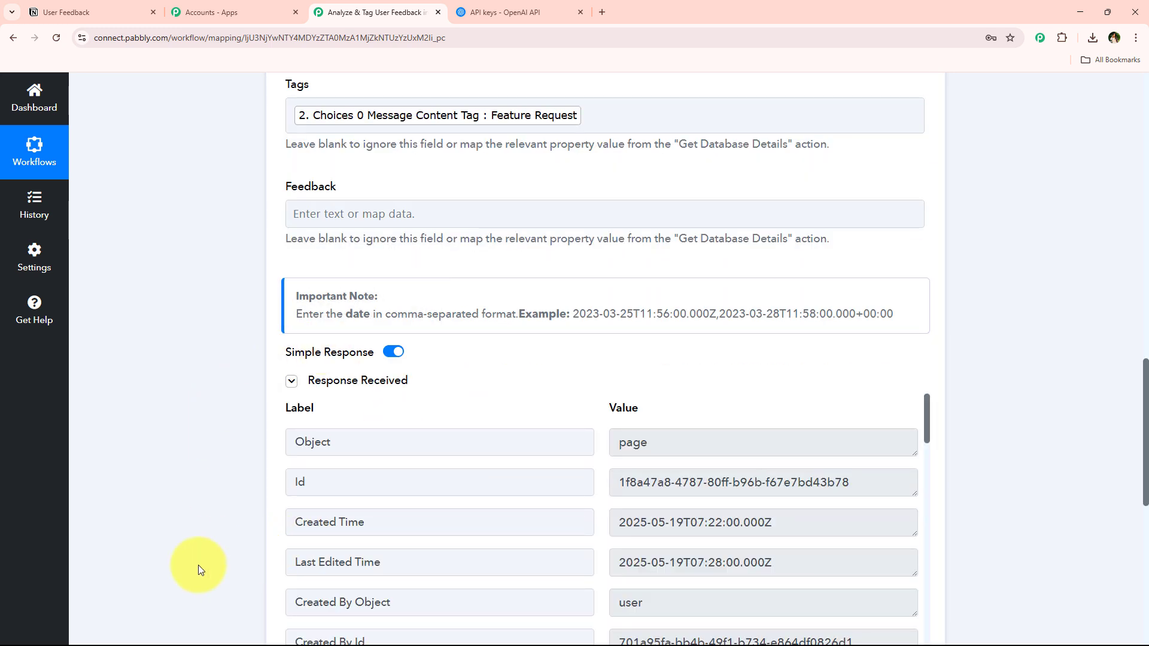
# Review the response received from the Notion Update Page test request and collapse that action step
pyautogui.scroll(-4, 368, 531)
pyautogui.scroll(3, 423, 487)
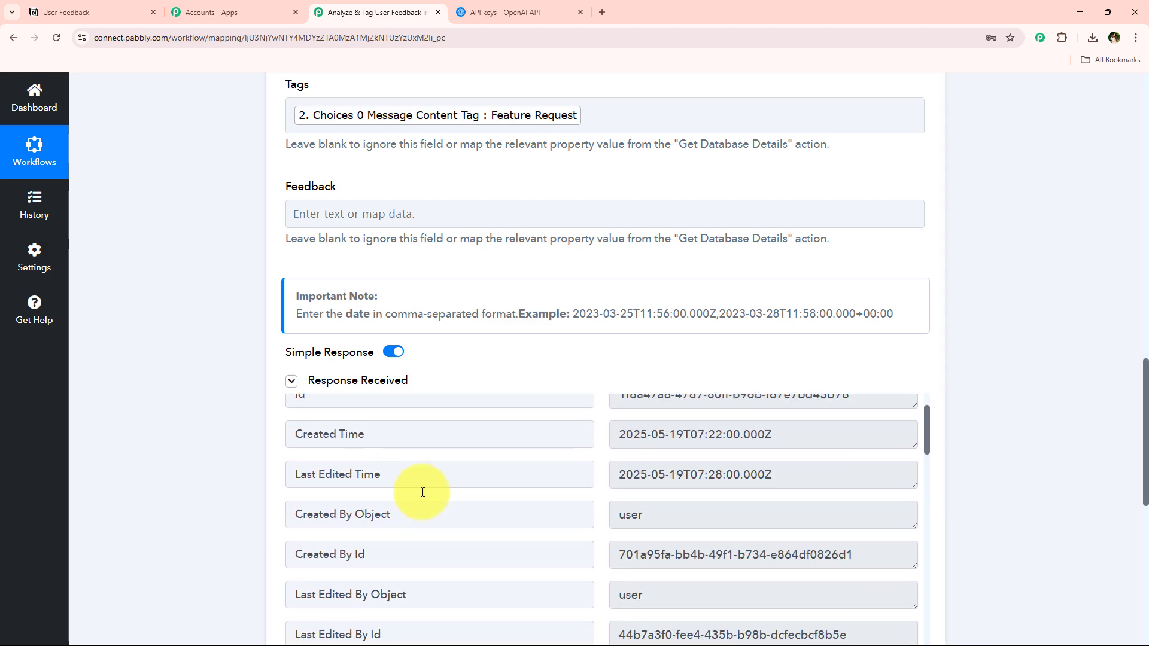
pyautogui.scroll(15, 236, 553)
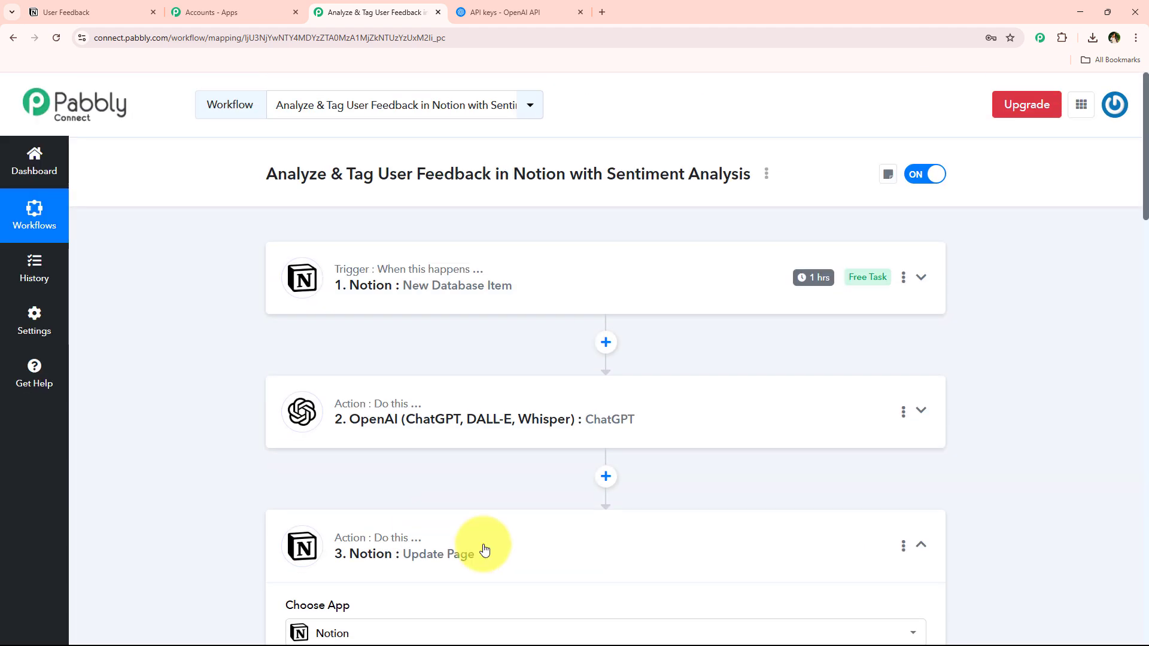
pyautogui.click(459, 533)
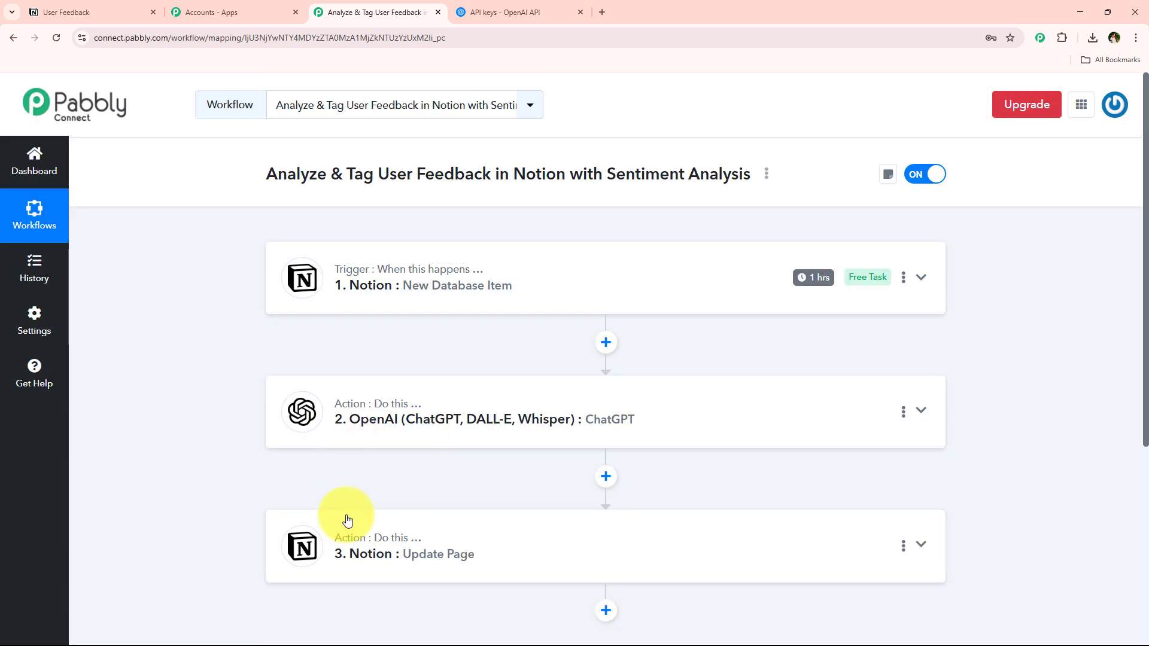
# Check the Sentiment and Tags of the Test User entry in Notion's User Feedback table against the Pabbly Connect workflow
pyautogui.click(95, 8)
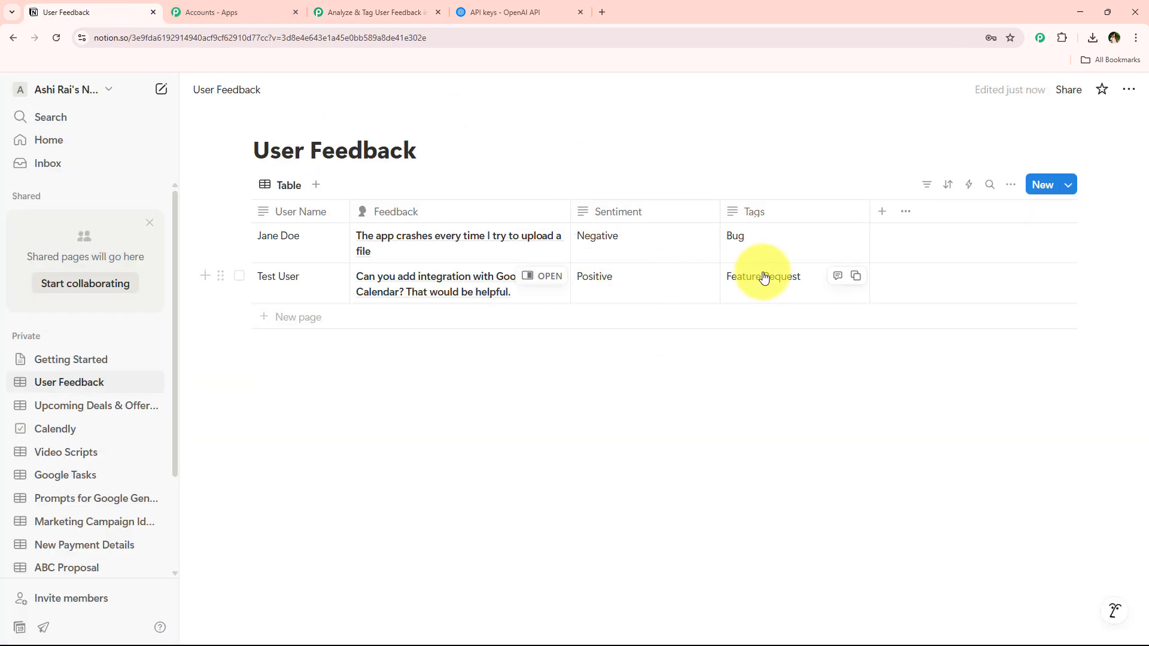
pyautogui.click(366, 13)
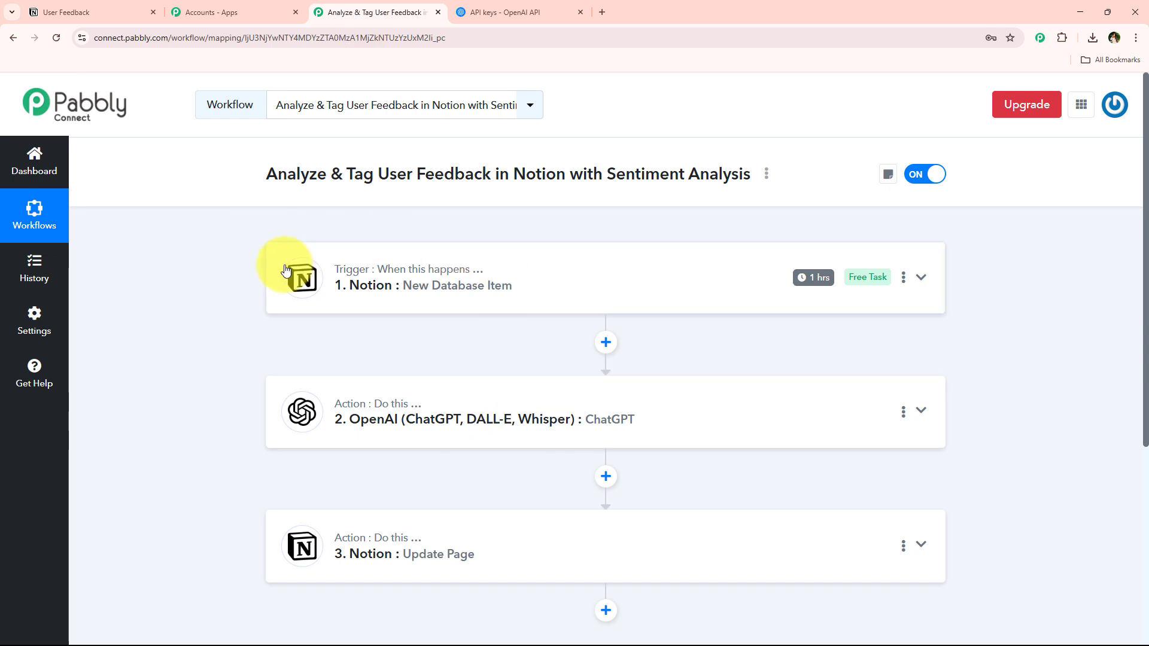
pyautogui.click(118, 12)
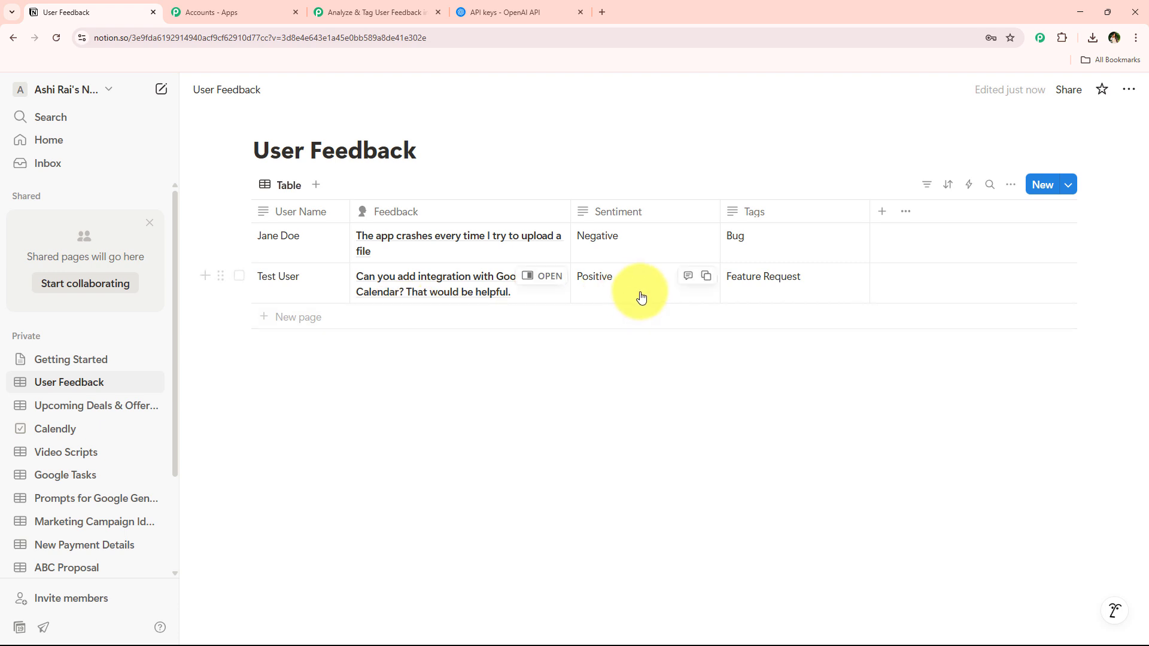
pyautogui.click(347, 3)
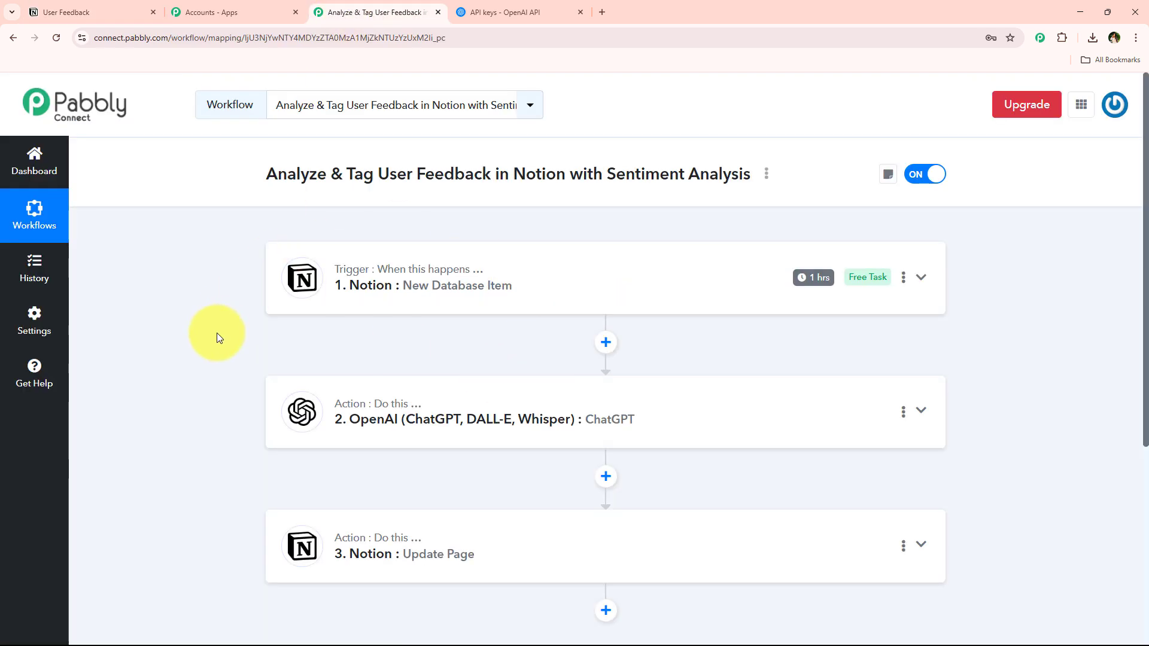